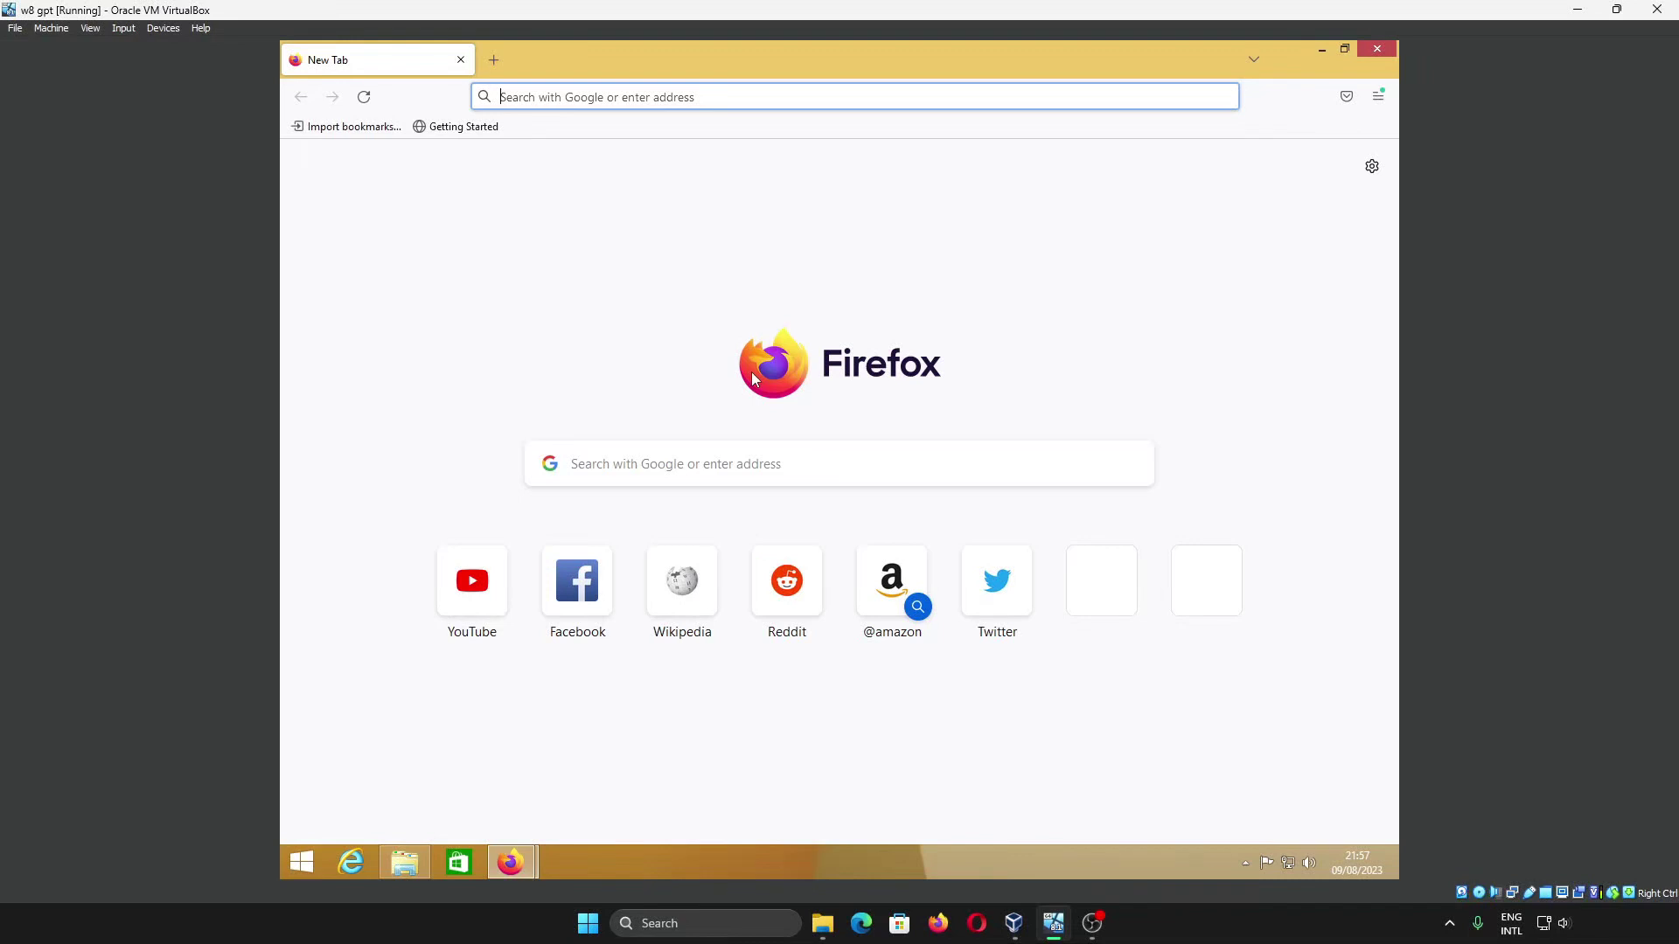
Step: Search the web for the windows 10 media creation tool and open Microsoft's Windows 10 download page
left_click(850, 479)
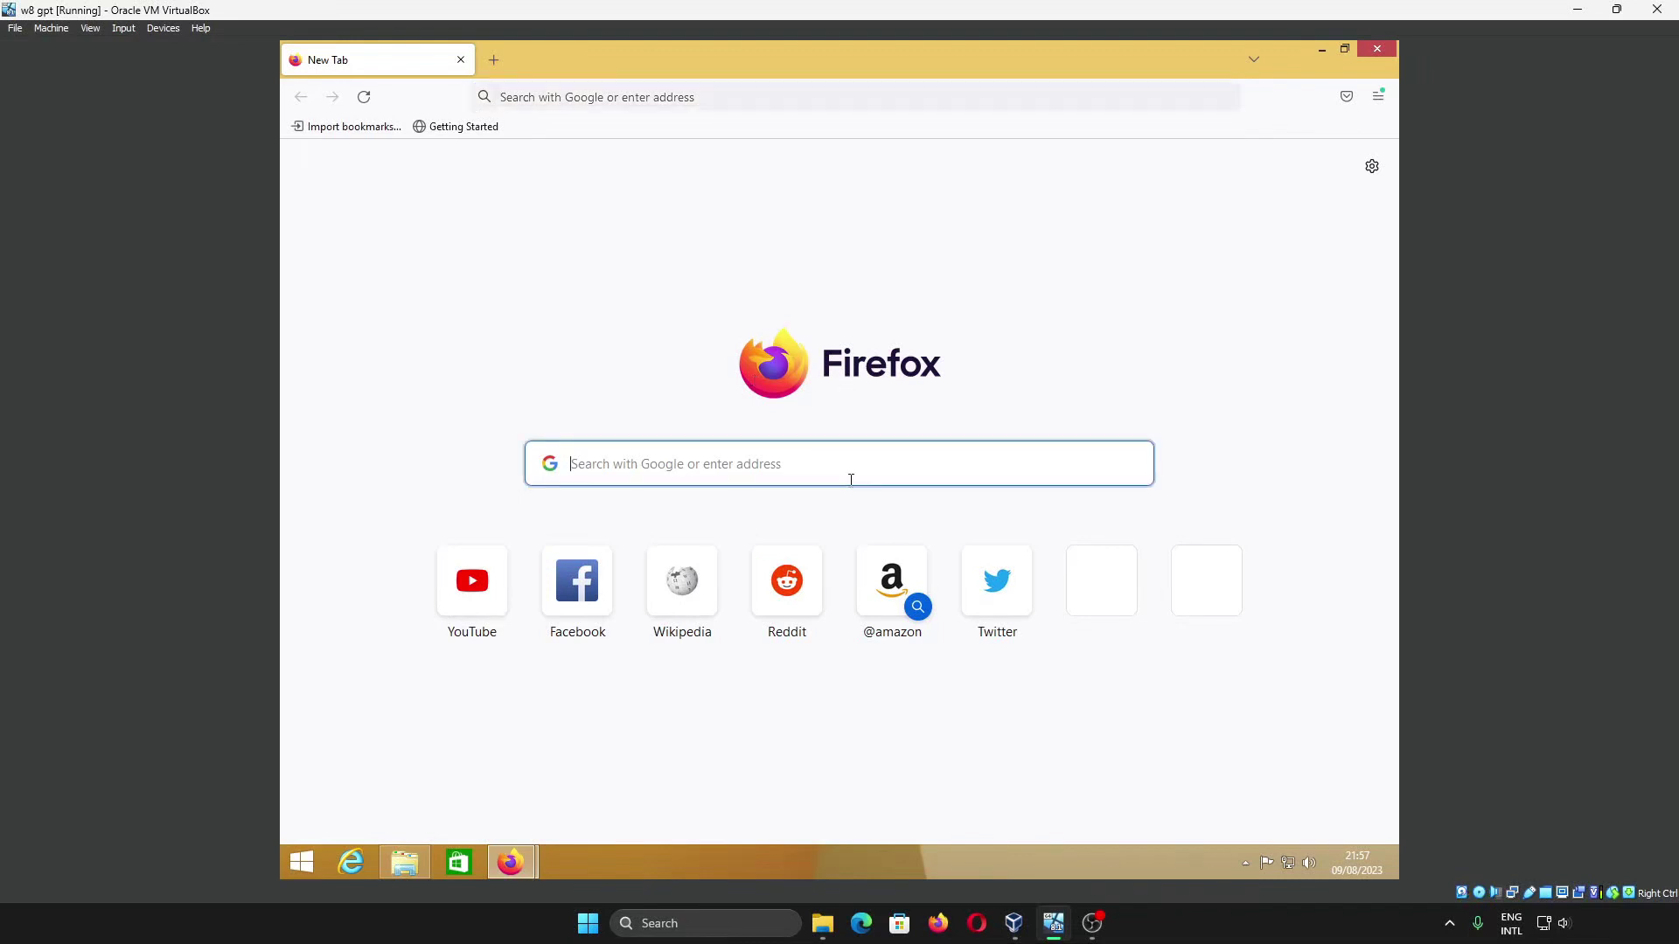
type("windows 10")
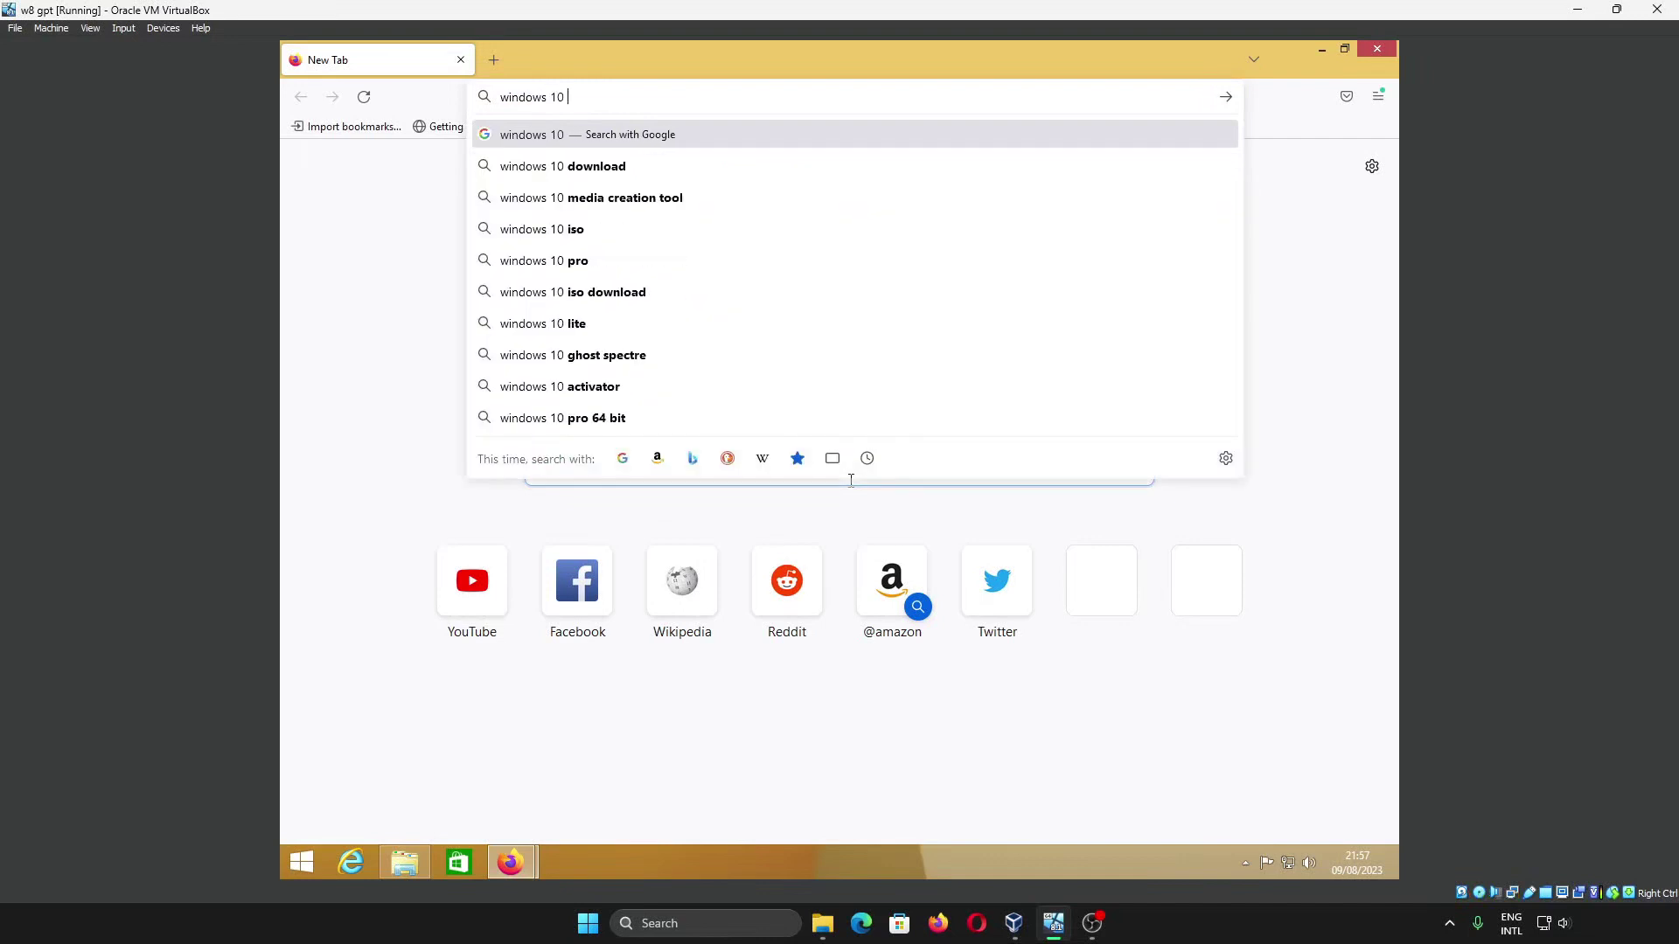
key("Down")
key("Down")
key("Return")
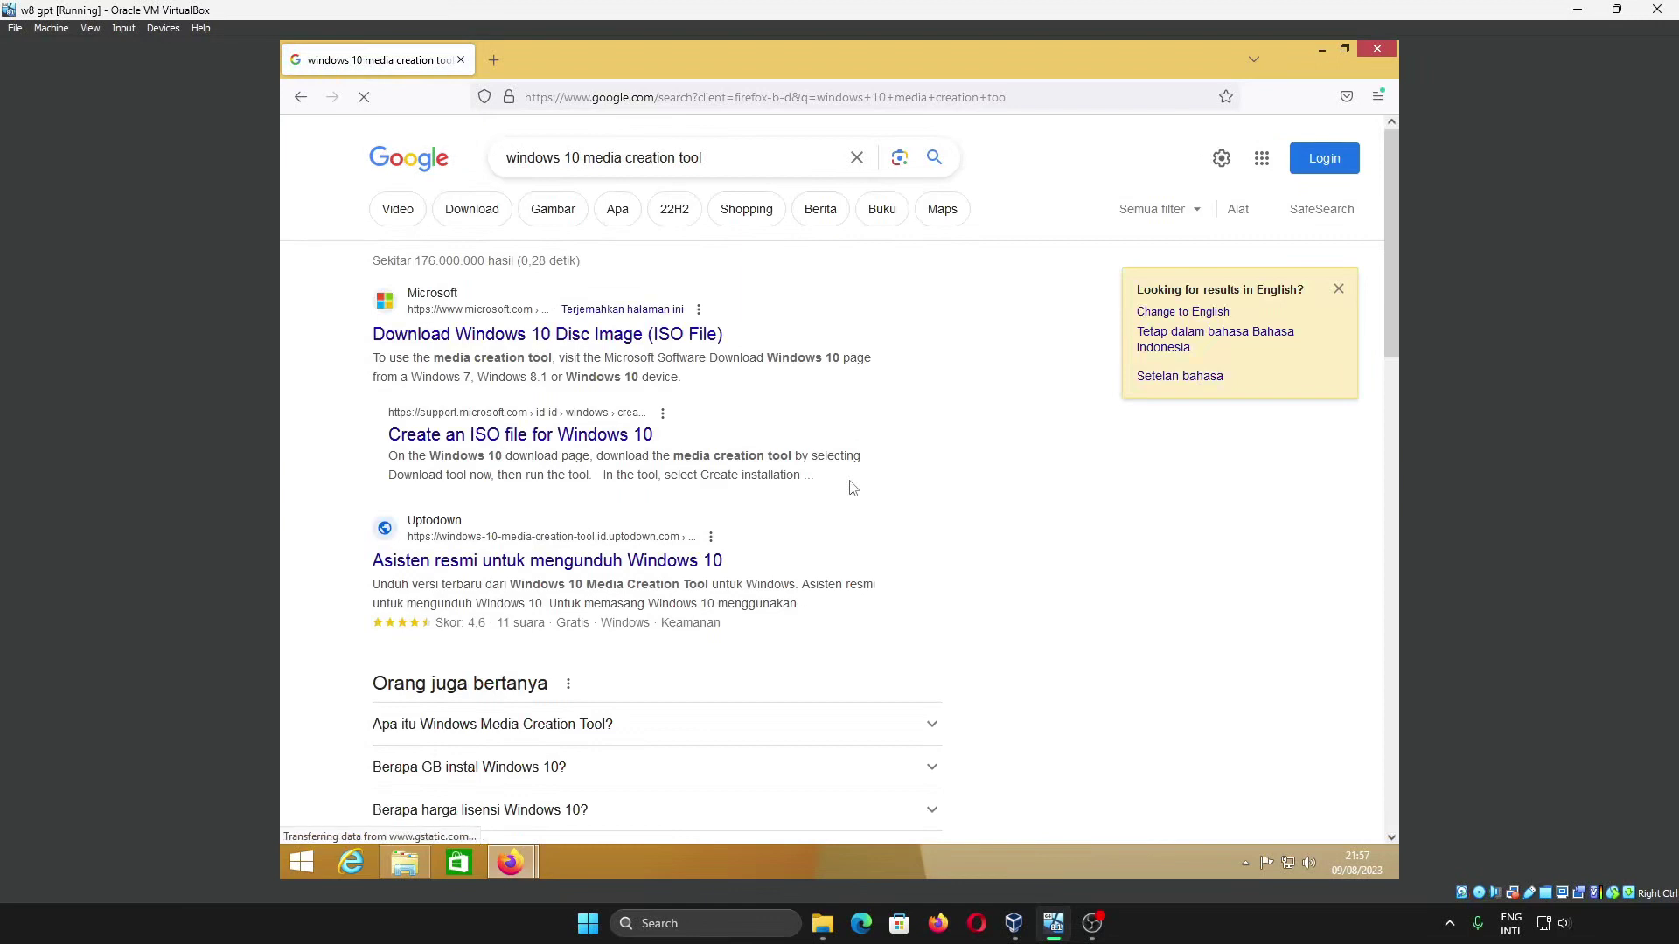
left_click(688, 348)
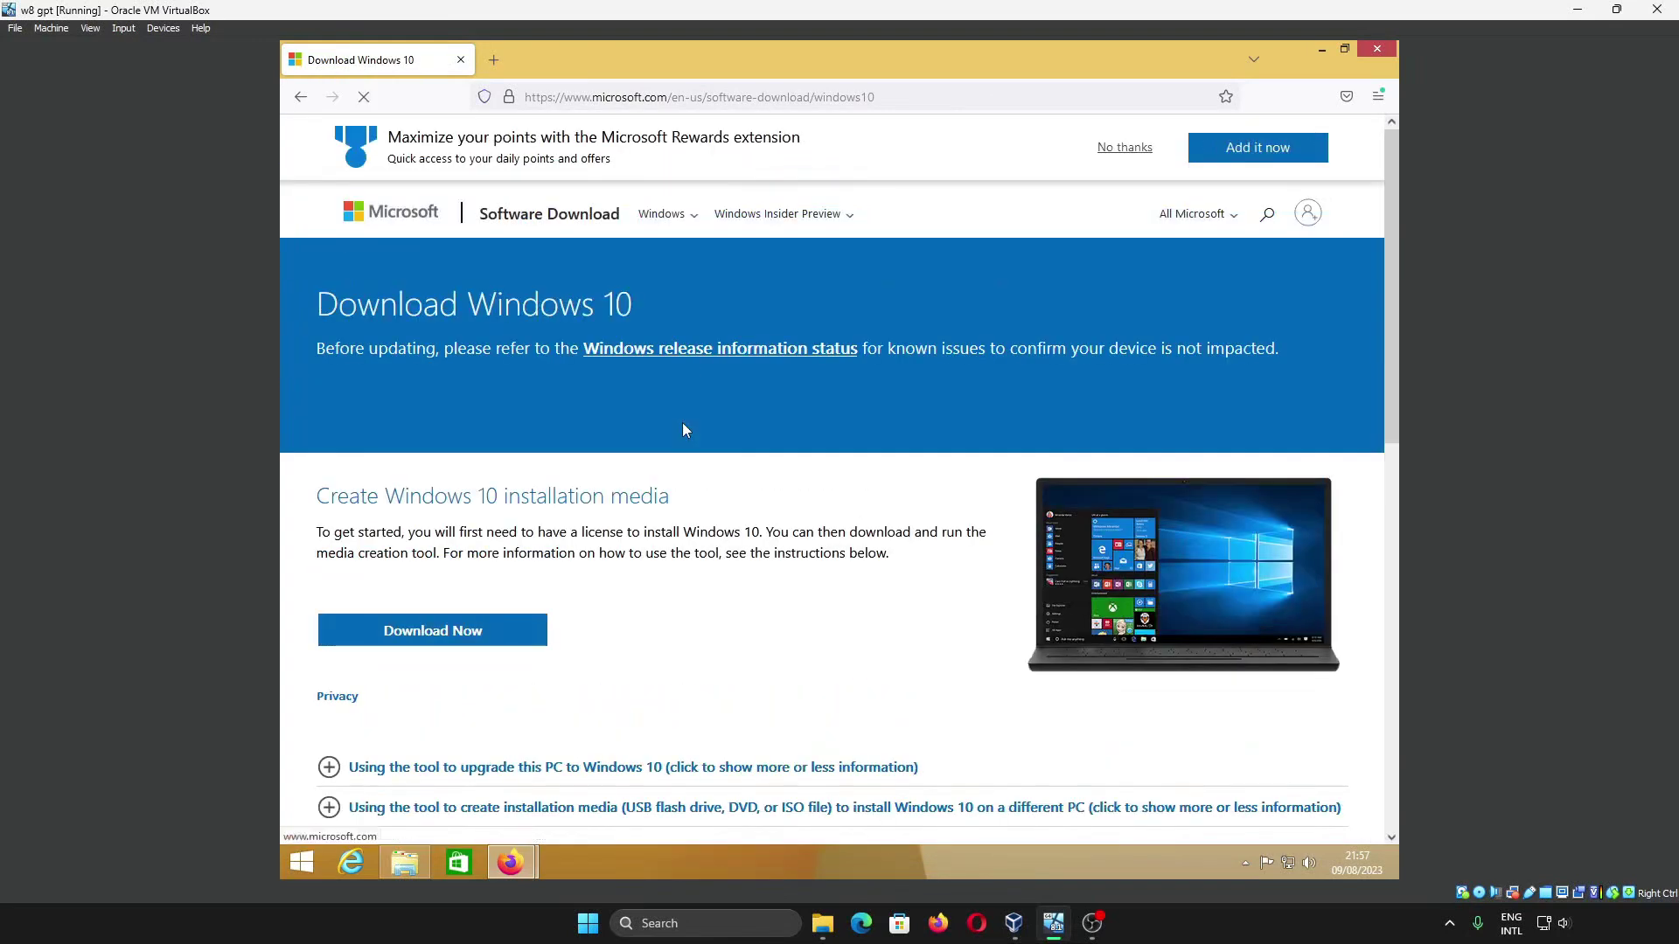
Step: Download MediaCreationTool22H2 into the Downloads folder and open the folder containing it
left_click(510, 627)
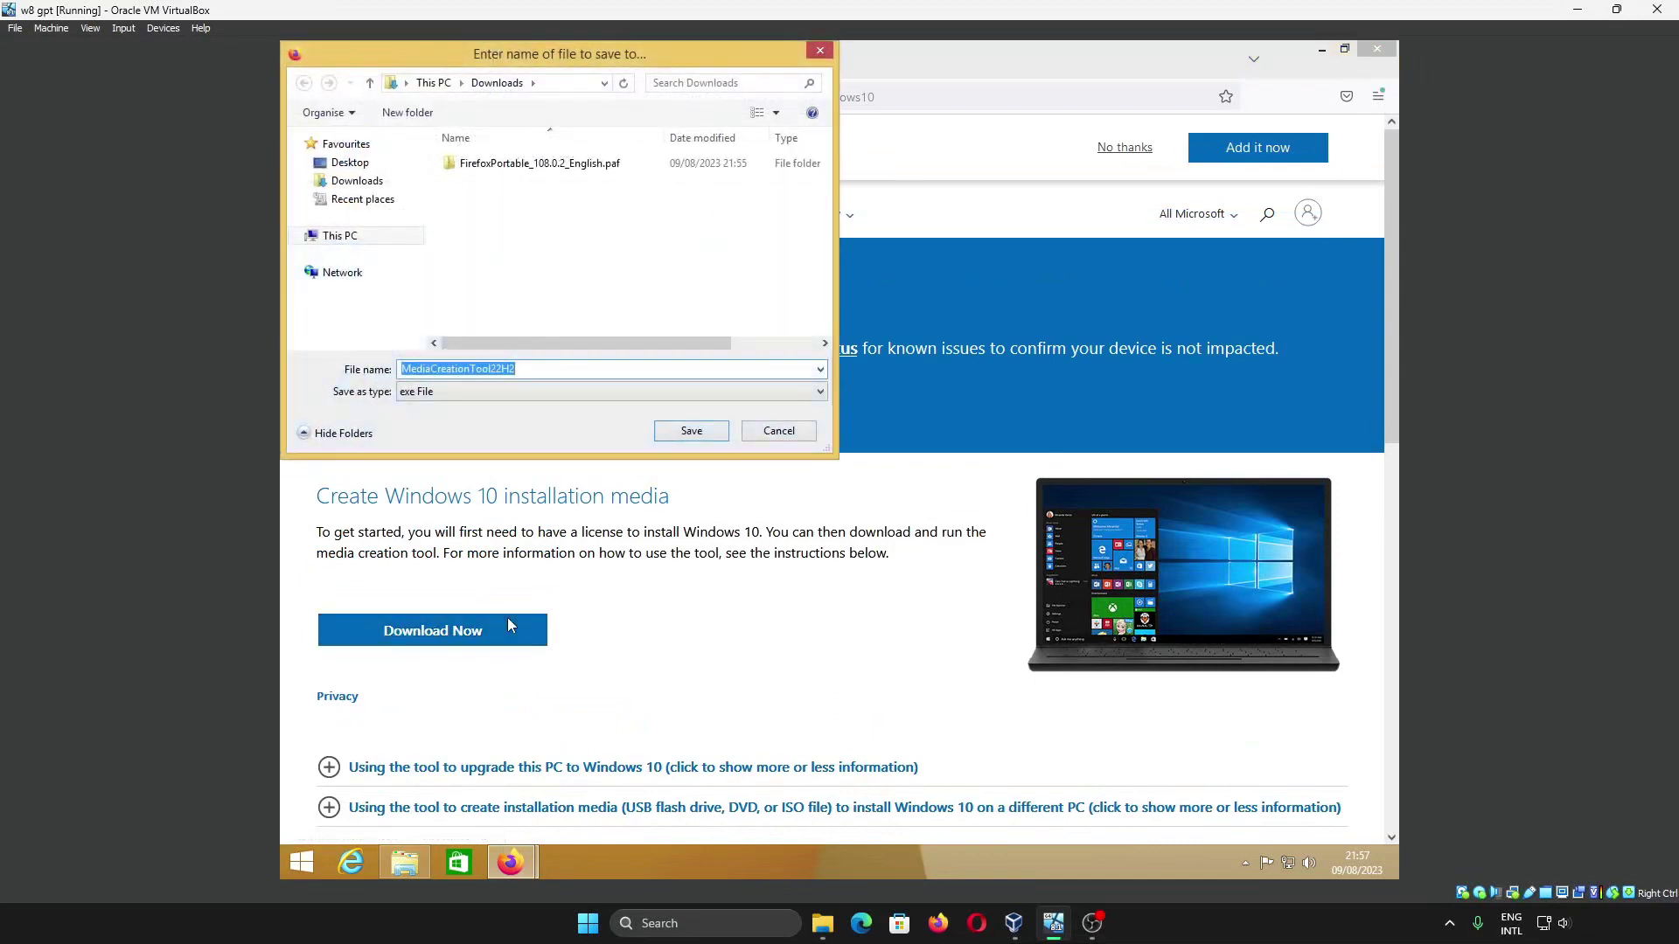
left_click(690, 431)
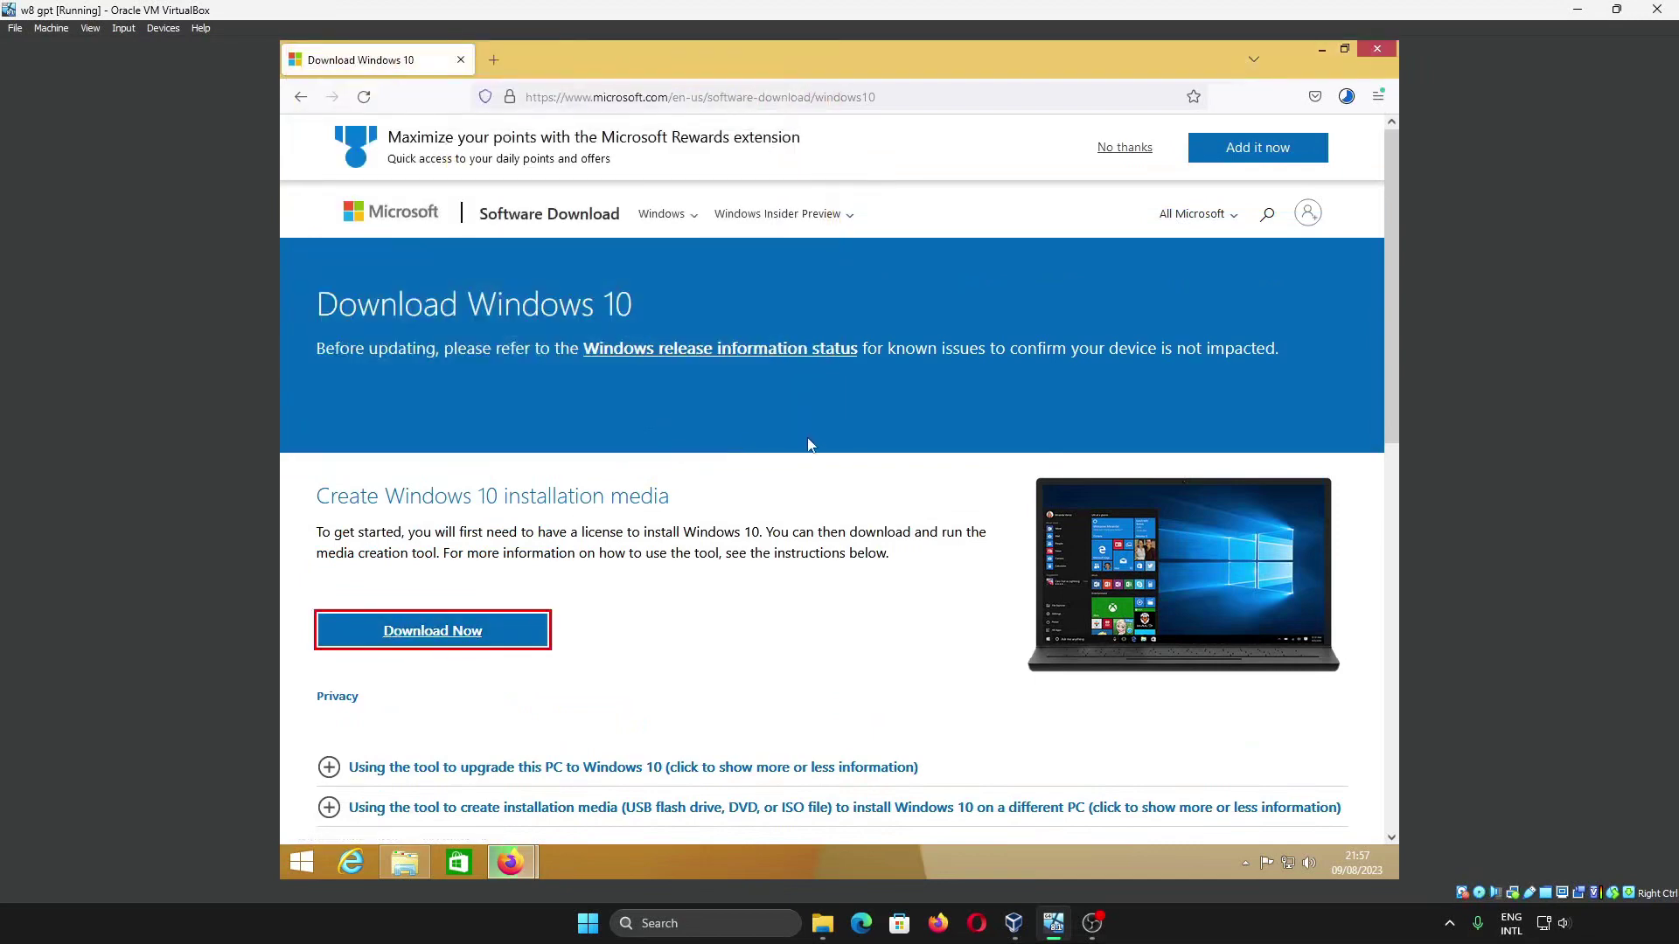
left_click(1334, 144)
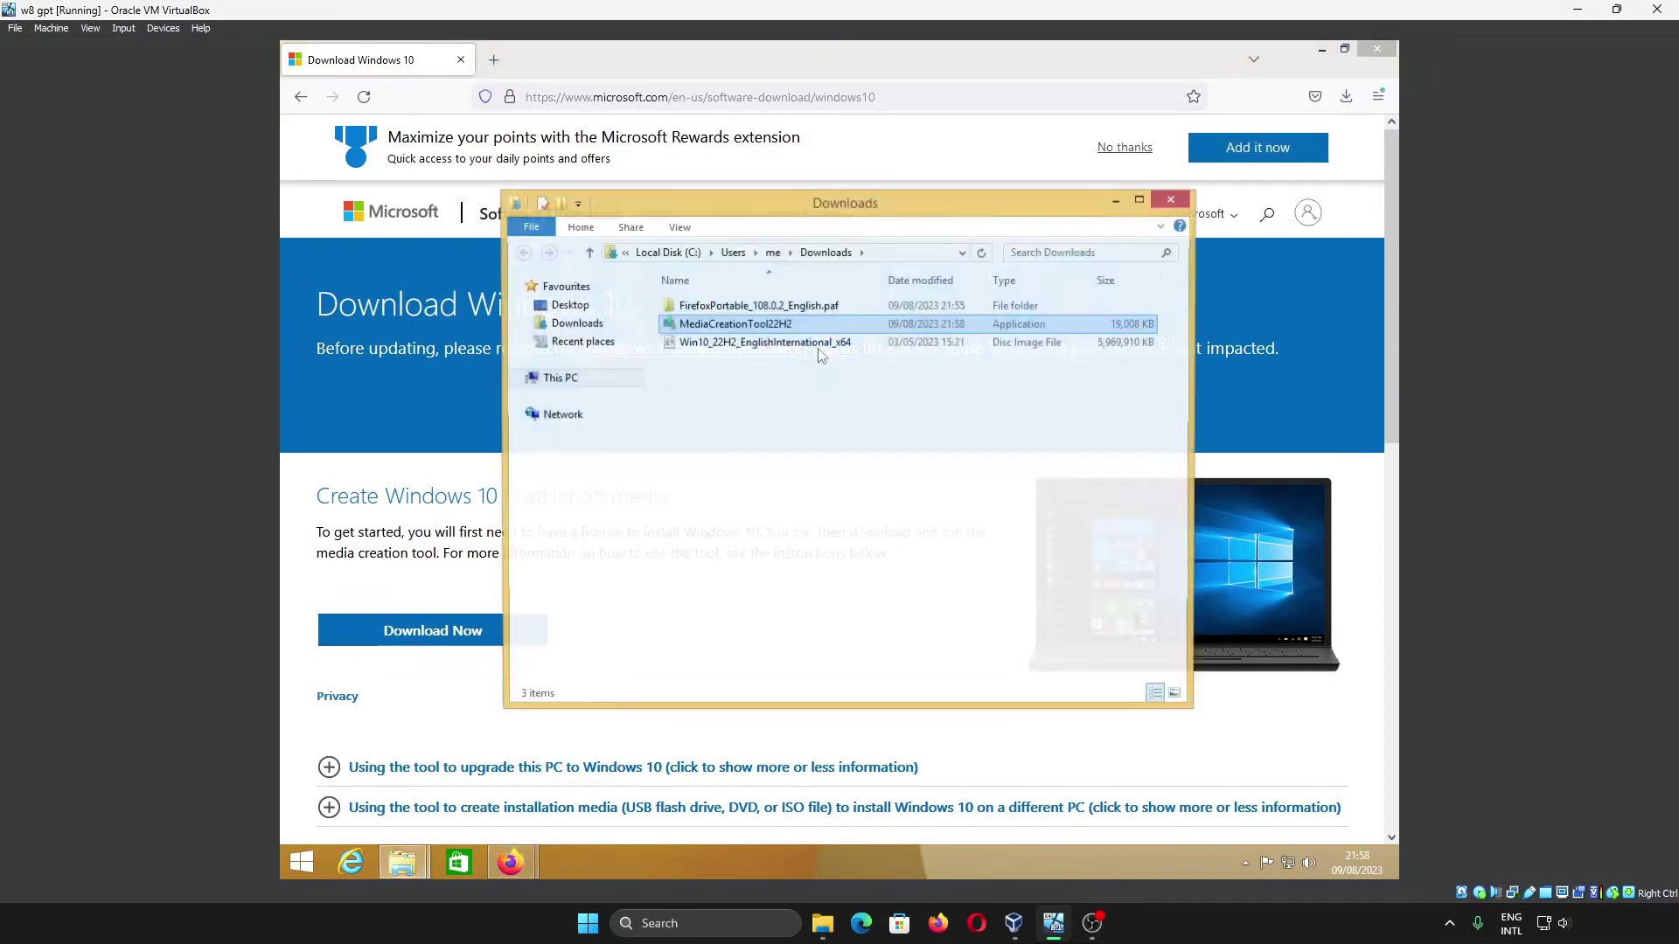
Step: Run MediaCreationTool22H2 from the Downloads folder and accept the licence terms
double_click(748, 326)
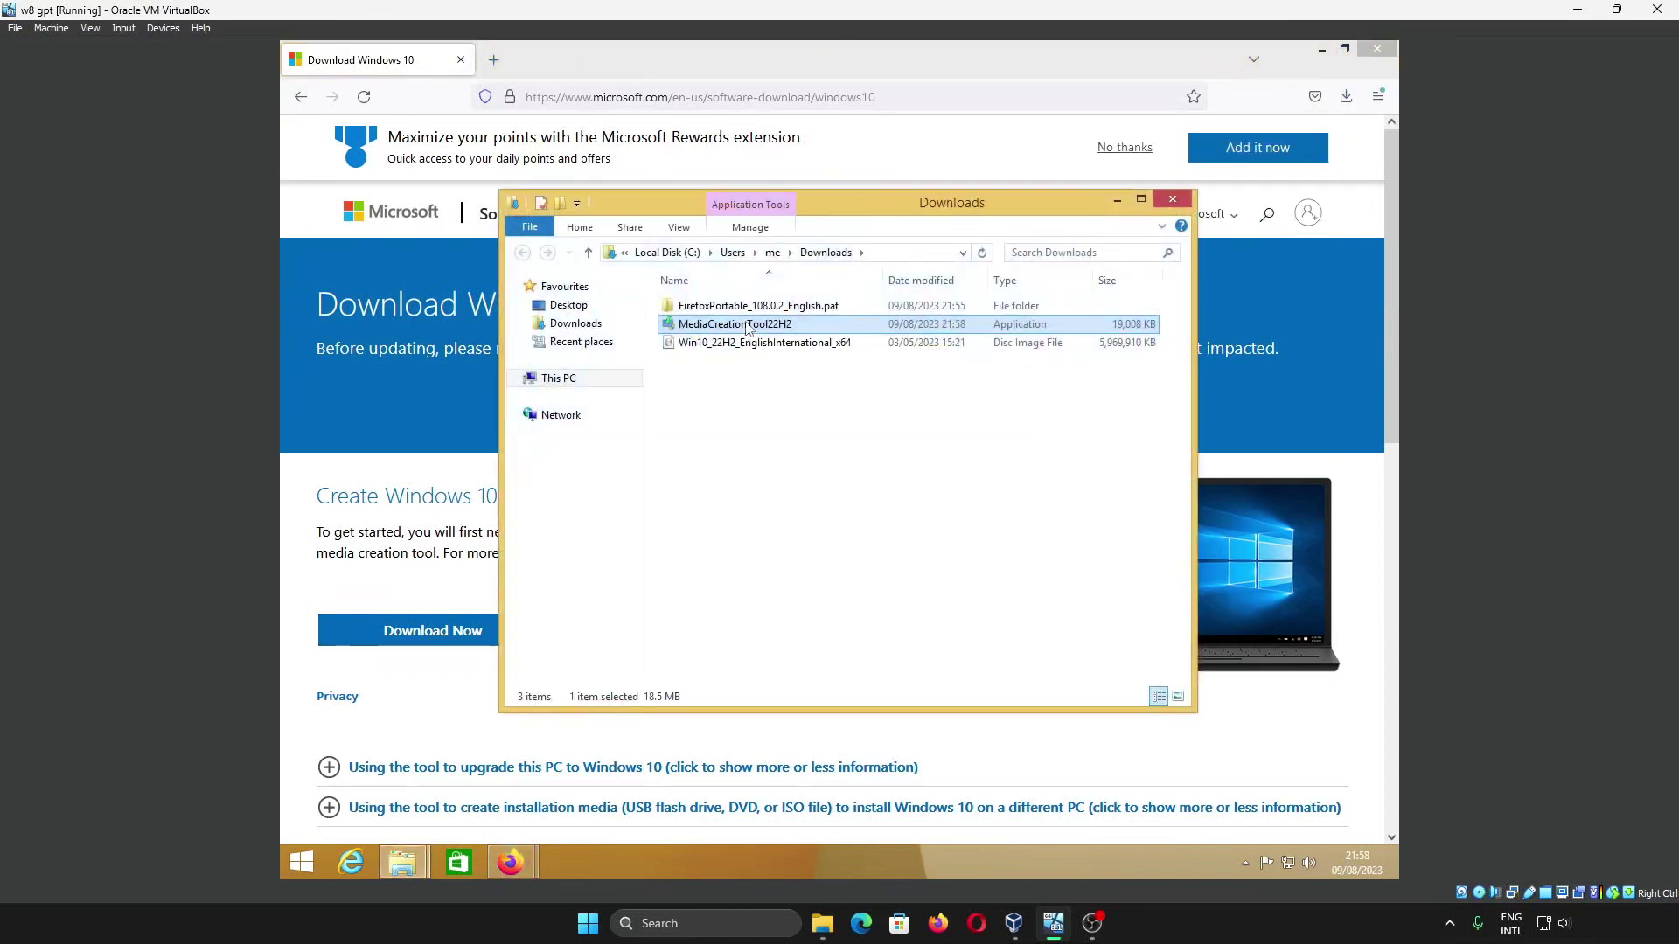
left_click(914, 486)
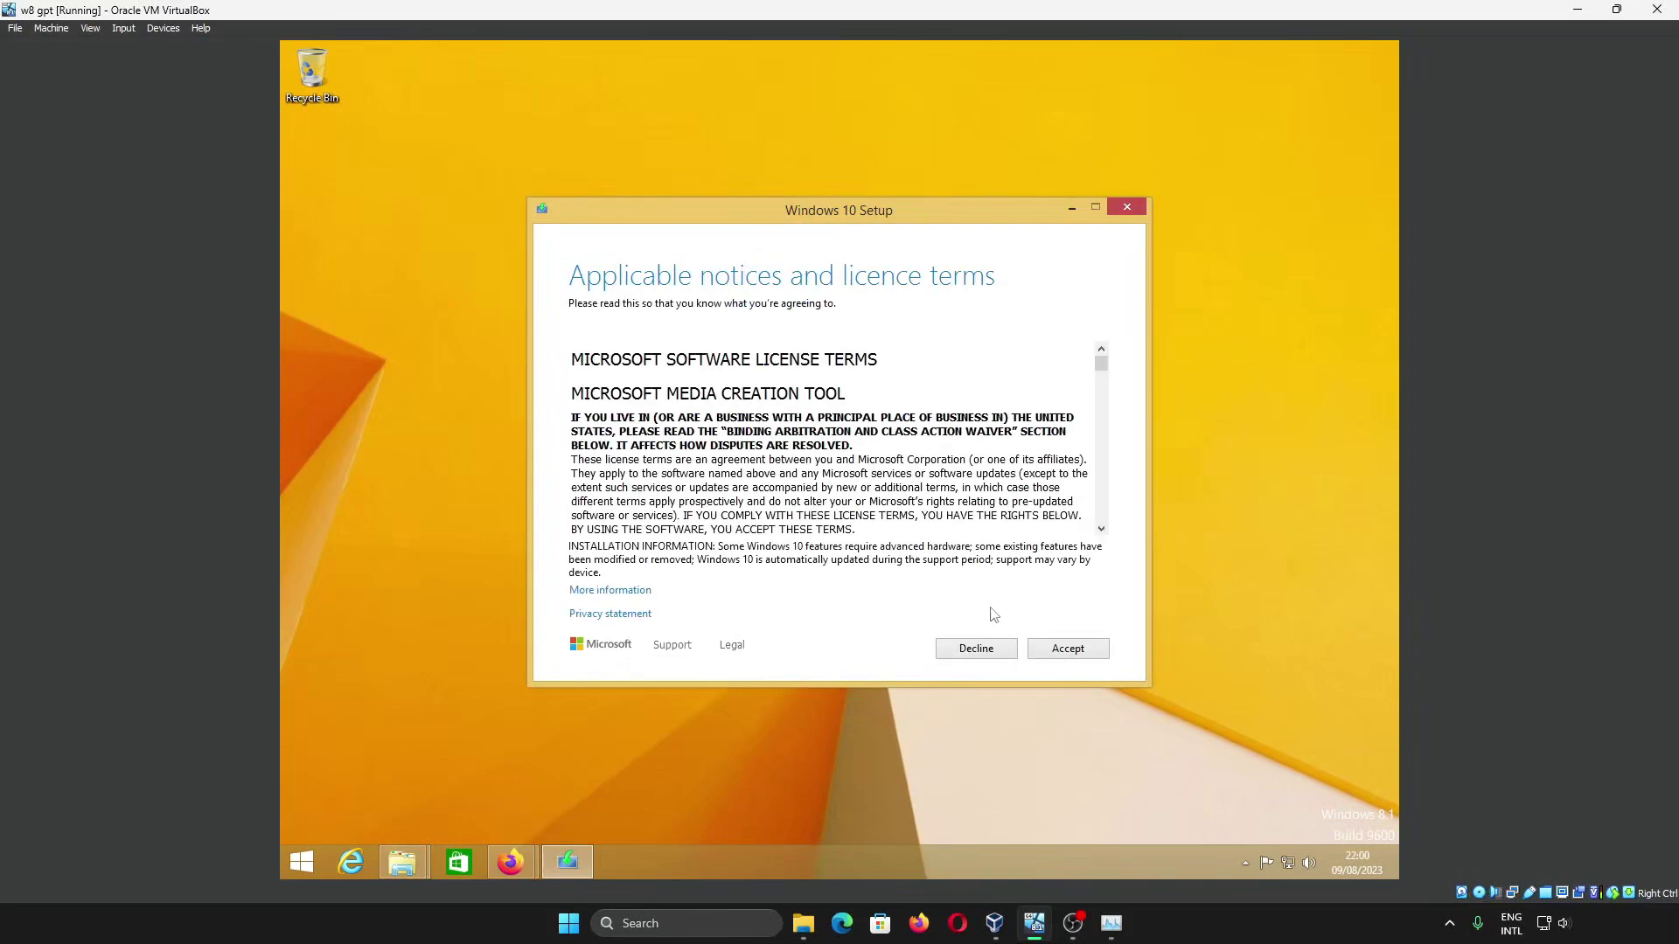
left_click(1045, 649)
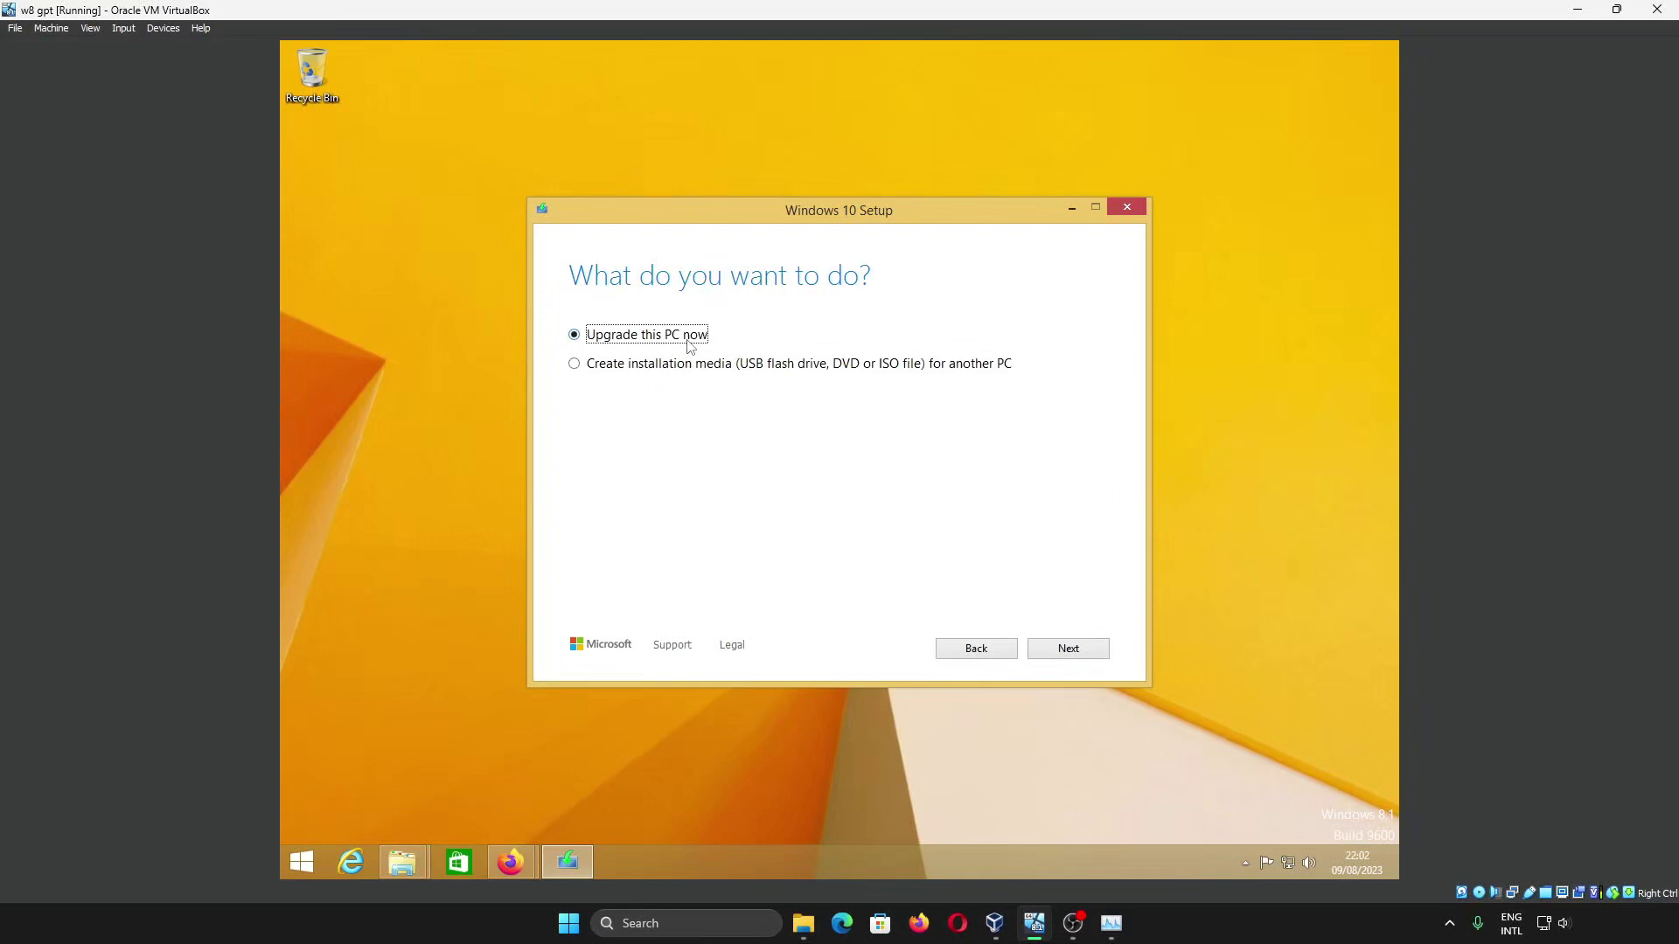
Step: Try Upgrade this PC now in Windows 10 Setup, starting the download and quitting the setup
left_click(675, 366)
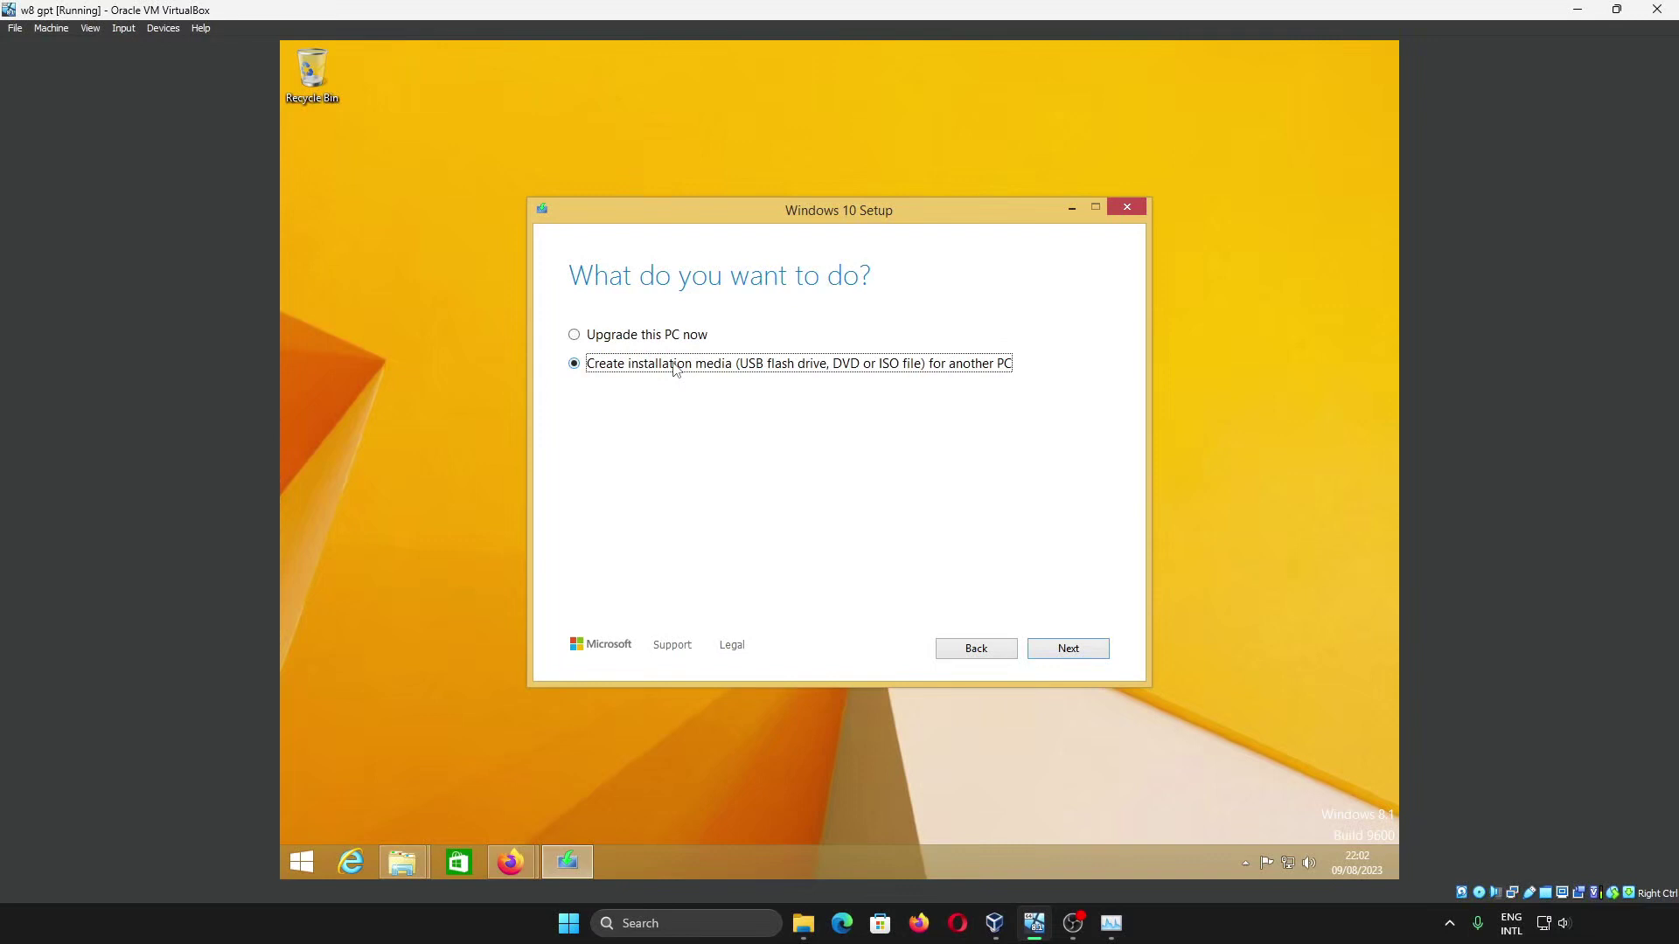
left_click(666, 345)
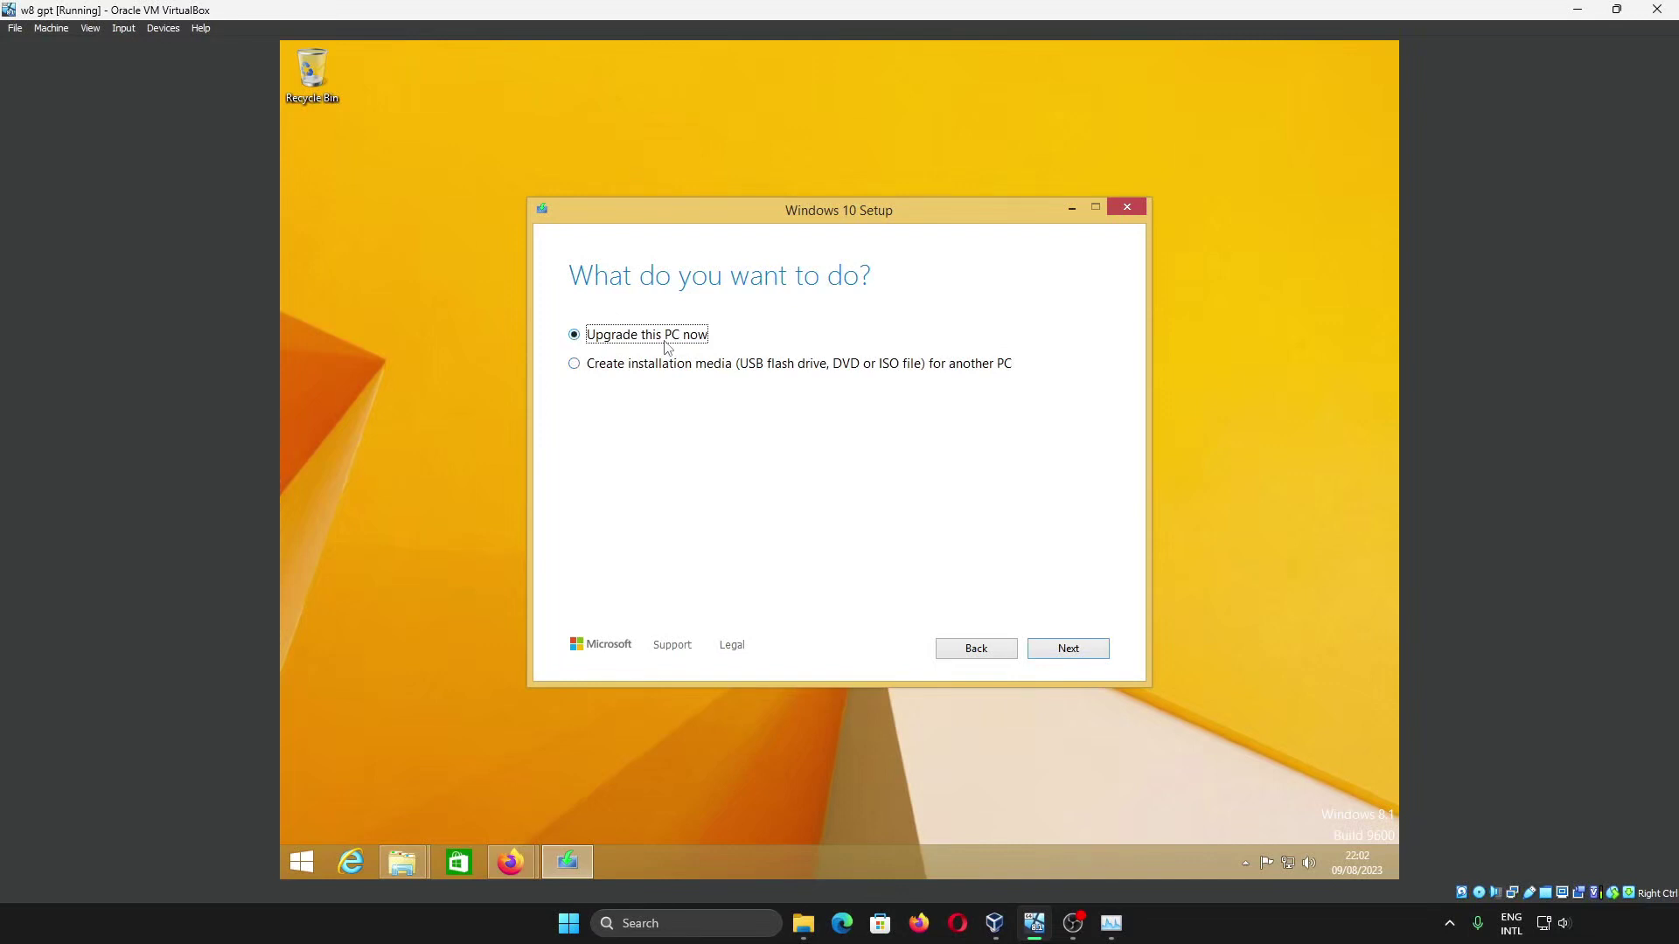
left_click(1093, 645)
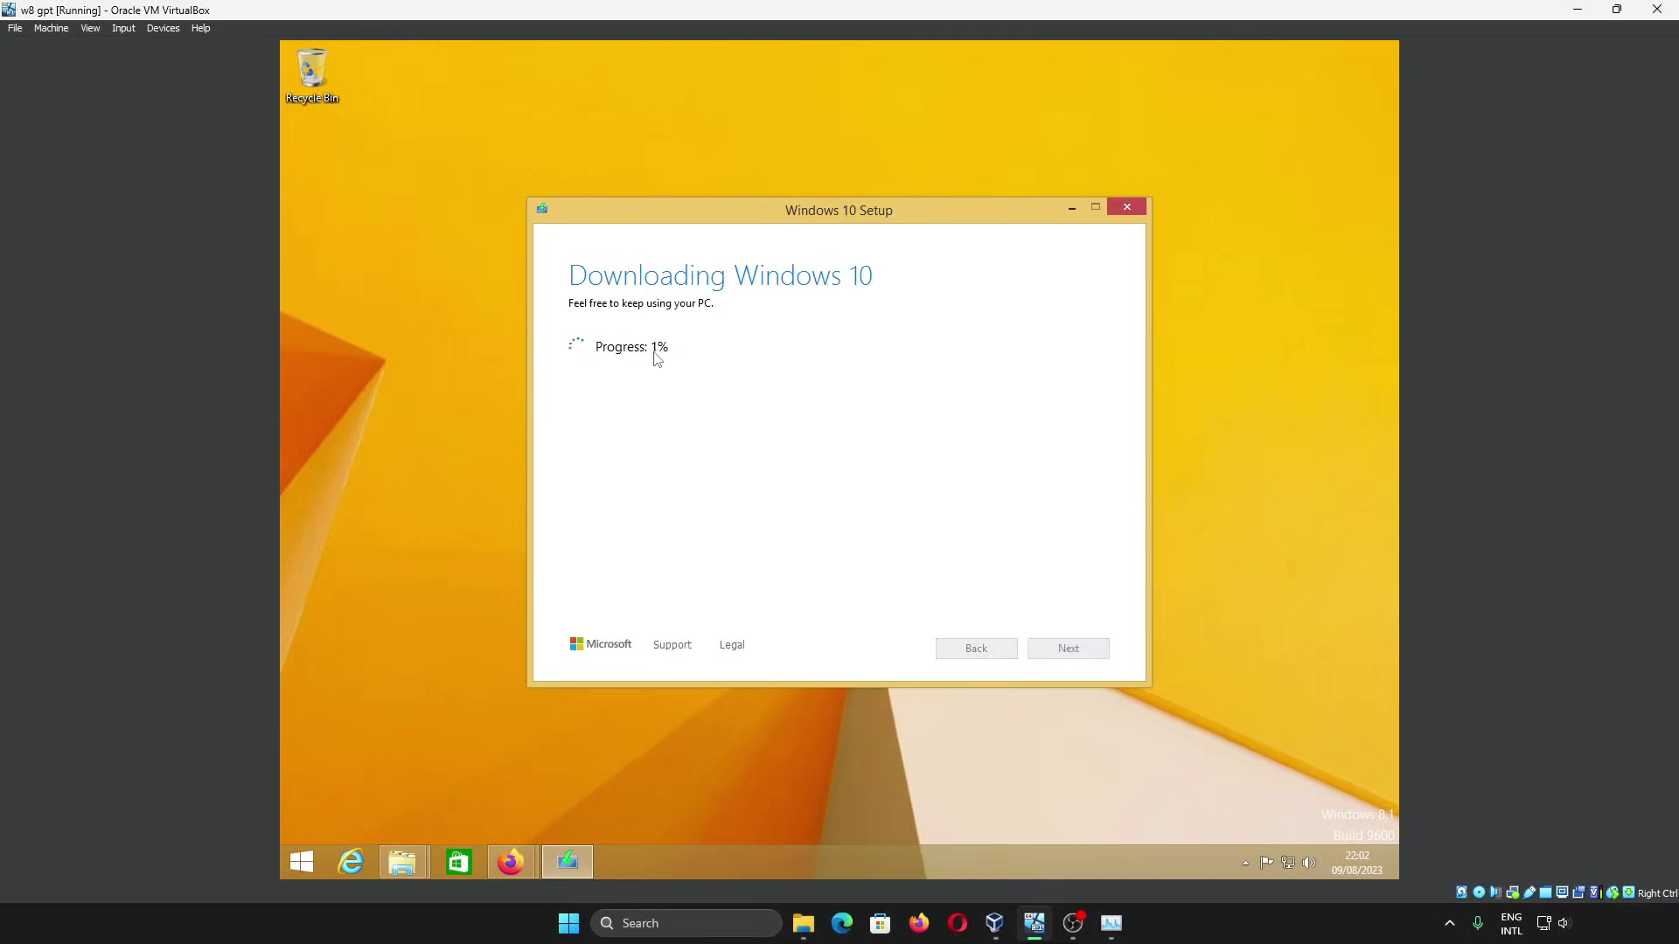
left_click(1127, 208)
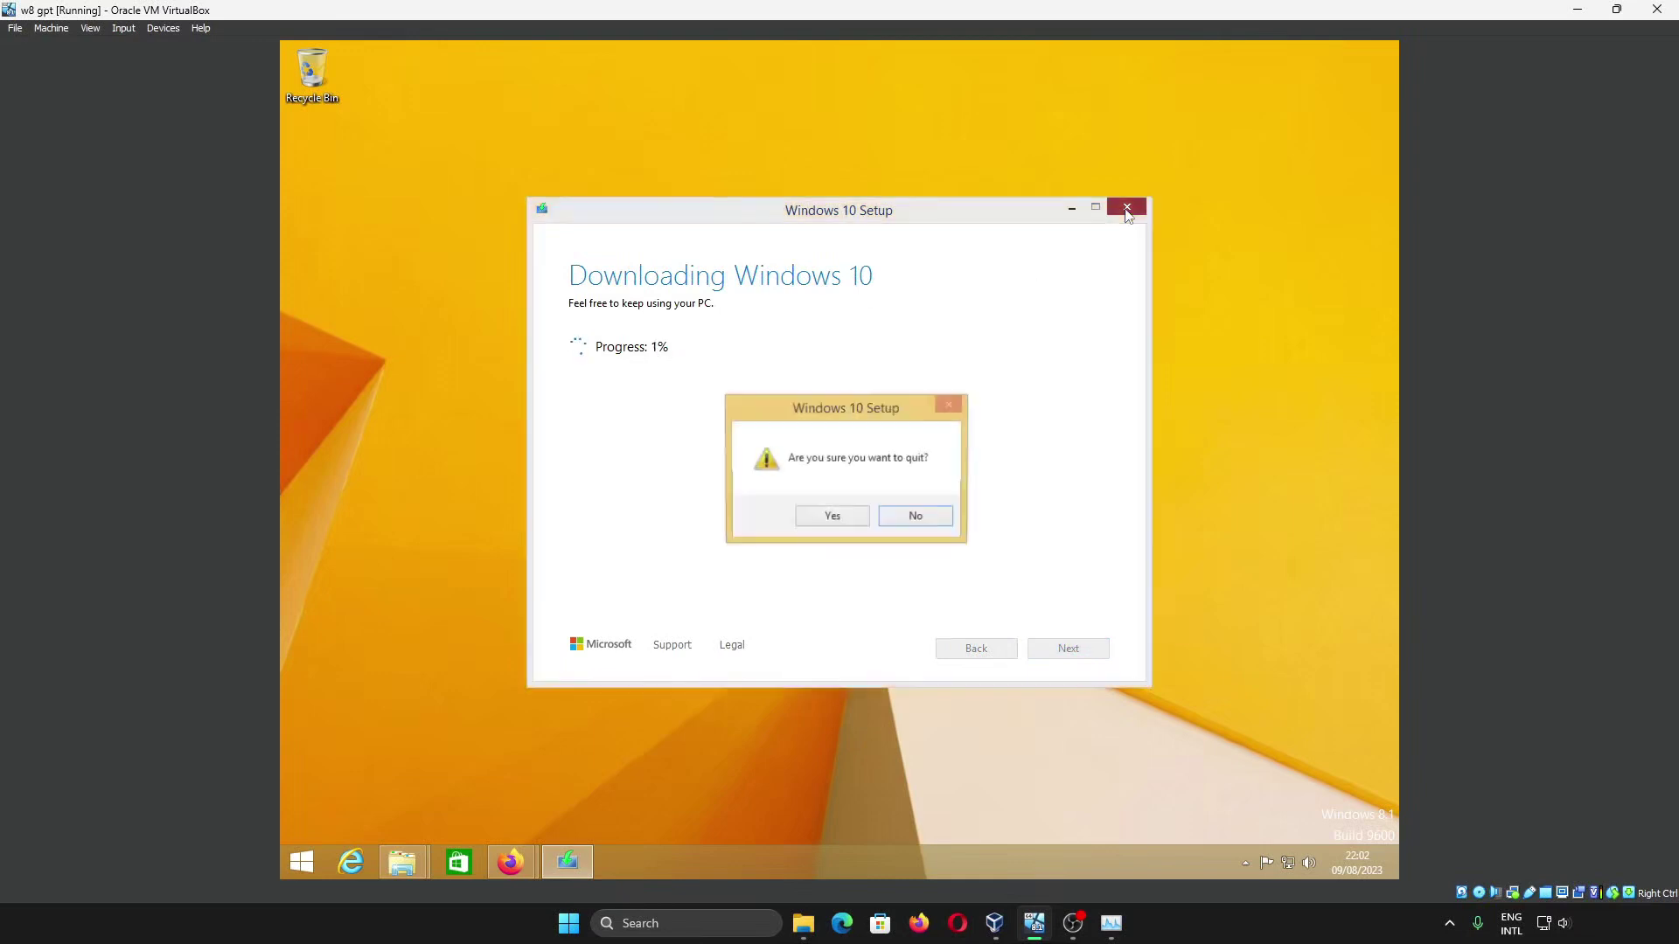
left_click(863, 522)
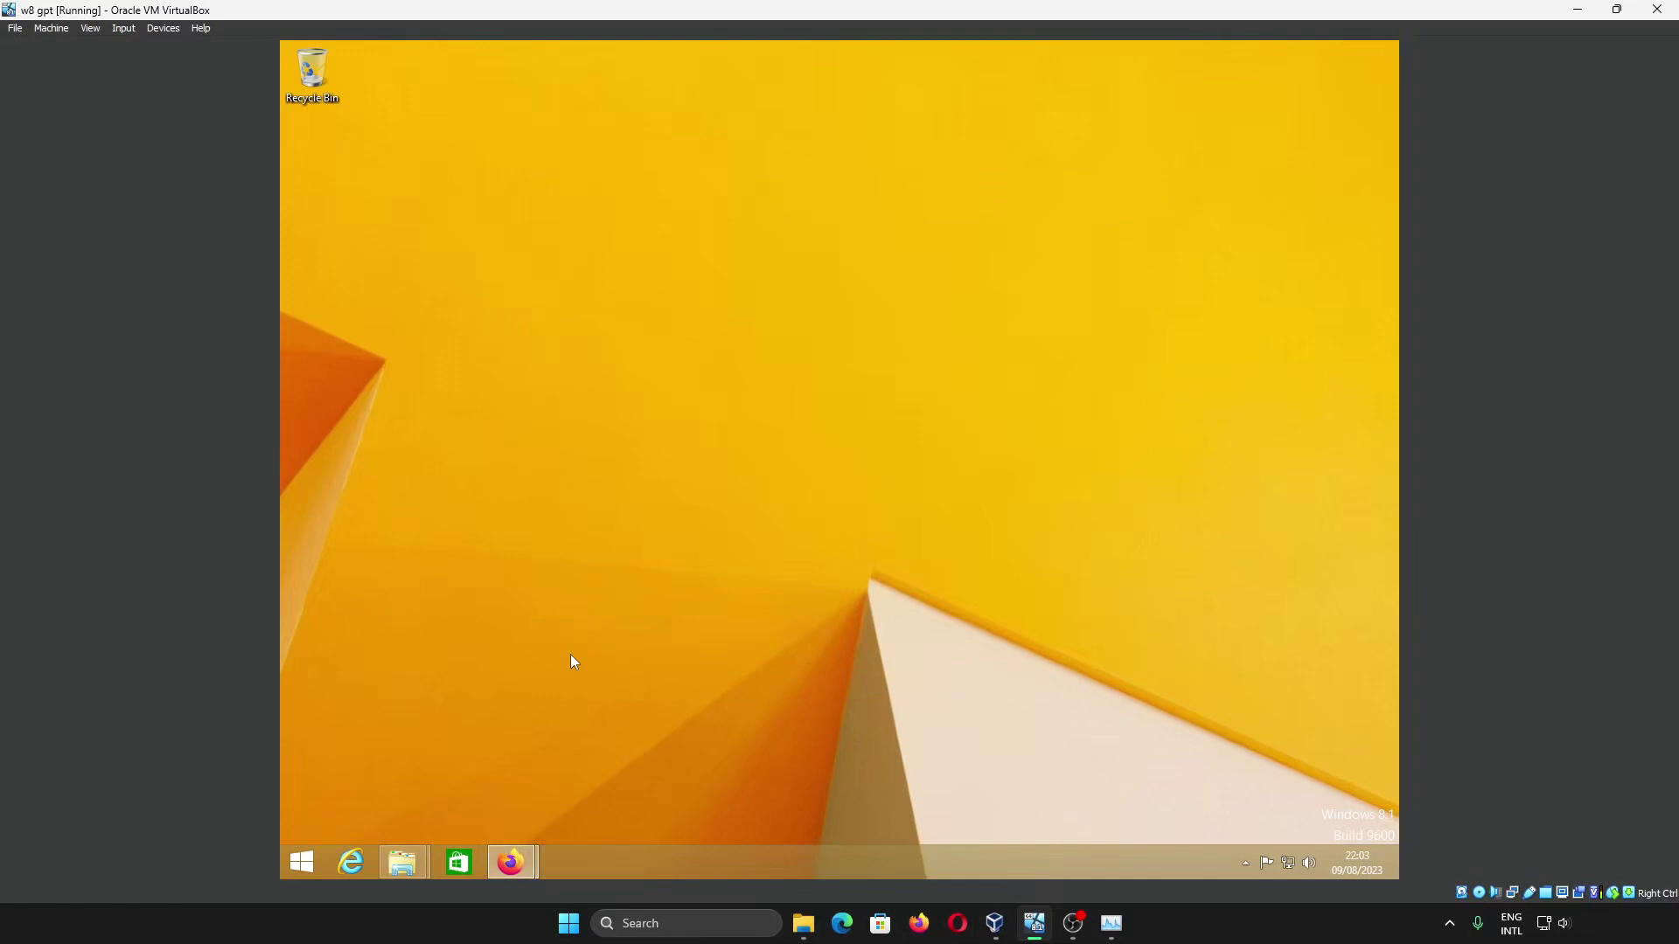
Step: Bring up the Downloads folder and select the Win10_22H2_EnglishInternational_x64 disc image
mouse_move(412, 858)
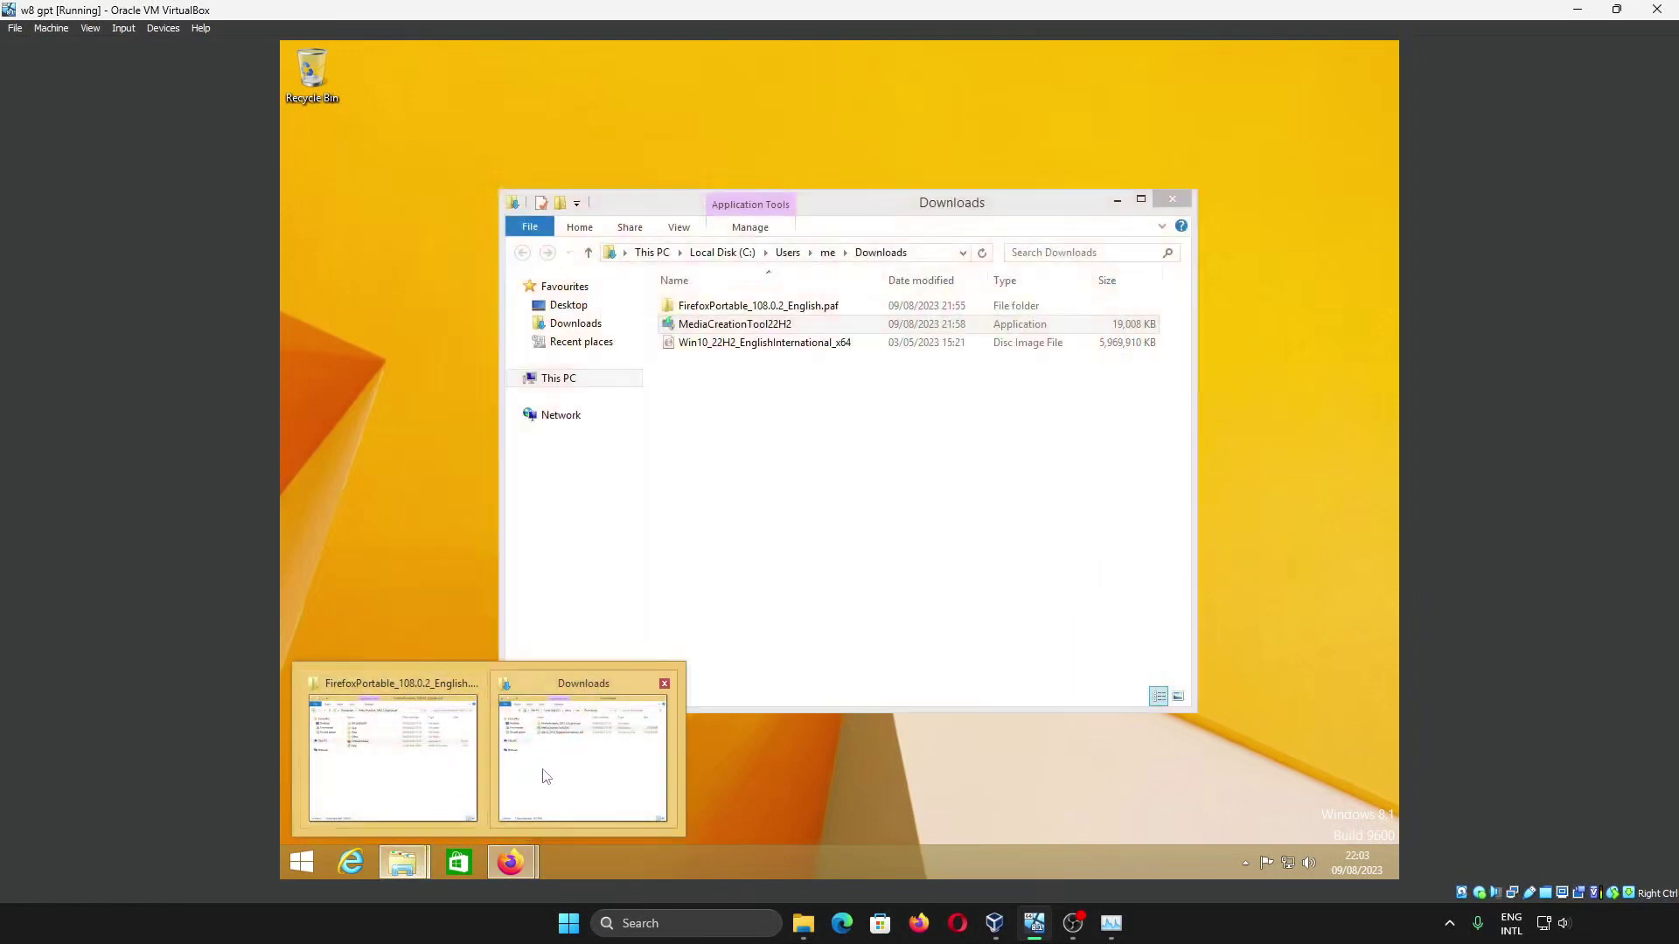
left_click(544, 777)
left_click(842, 347)
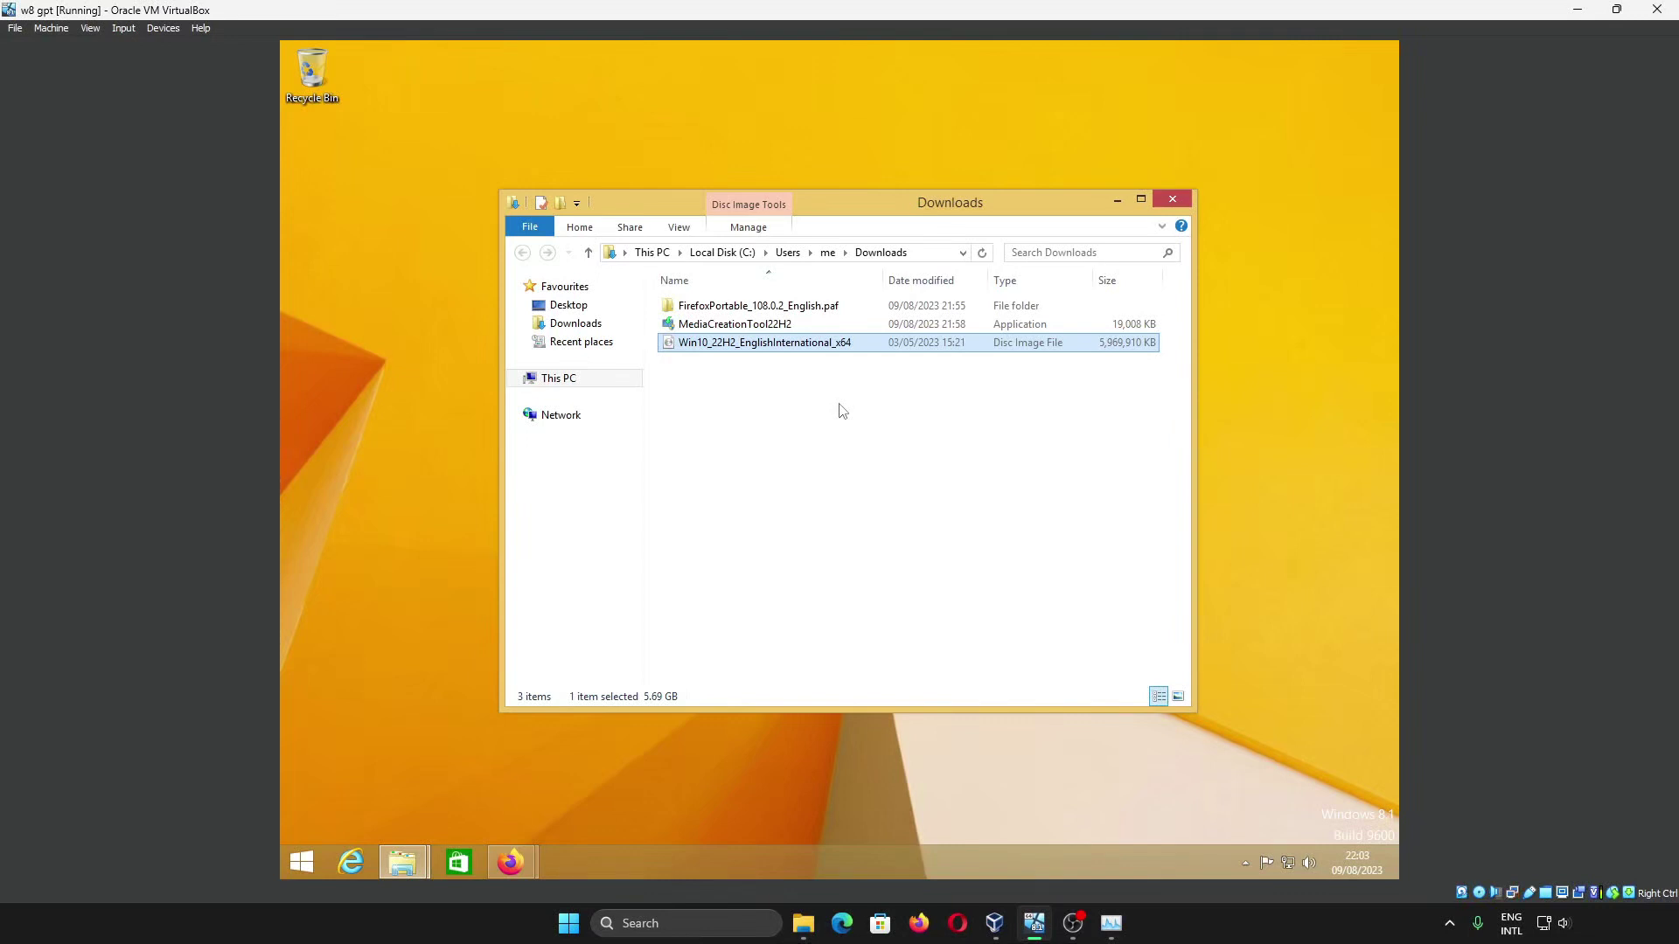
left_click(763, 326)
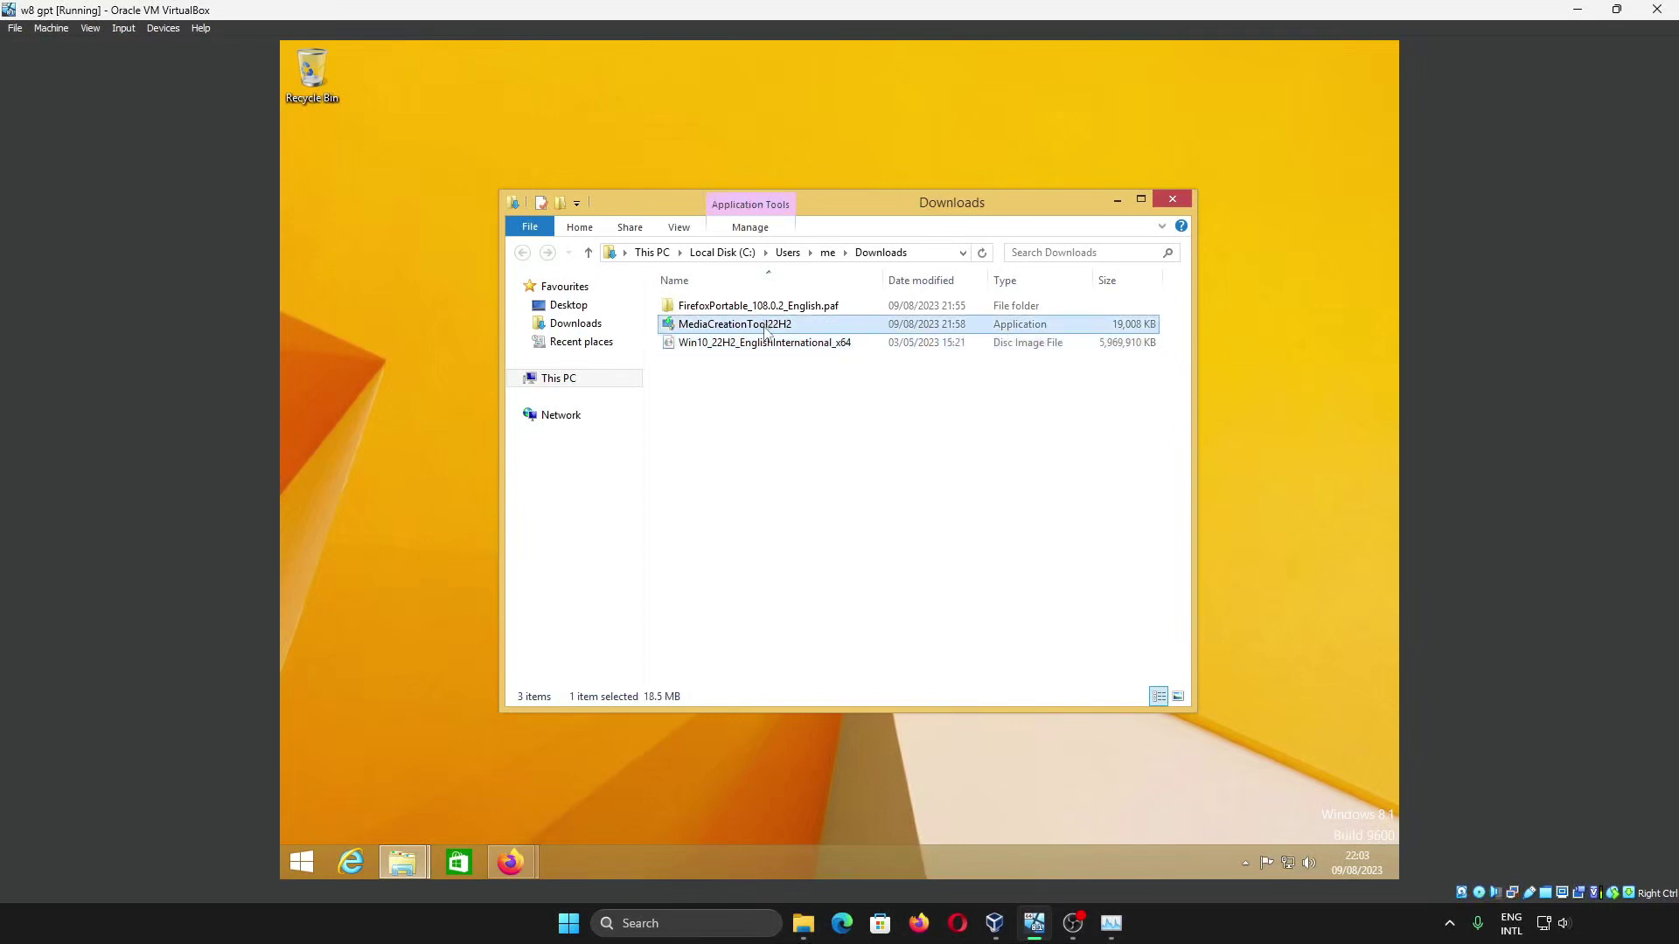
left_click(779, 344)
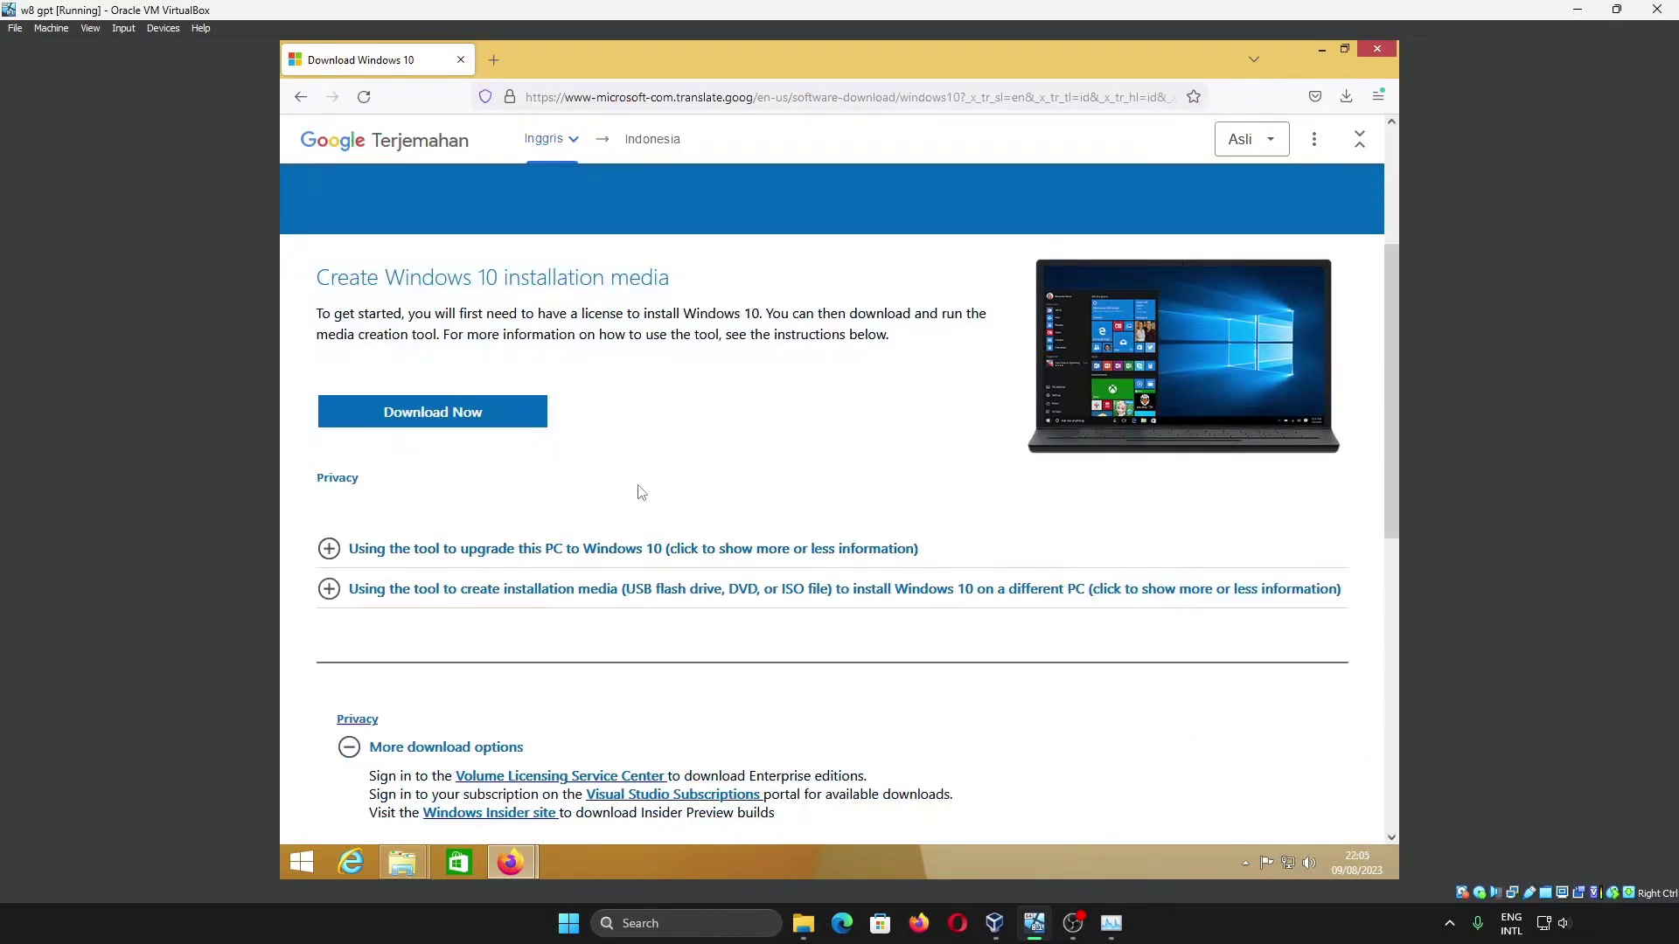
Step: Expand and read the page's instructions for upgrading this PC and for creating installation media
left_click(638, 549)
scroll(595, 612, "down", 2)
scroll(564, 665, "down", 10)
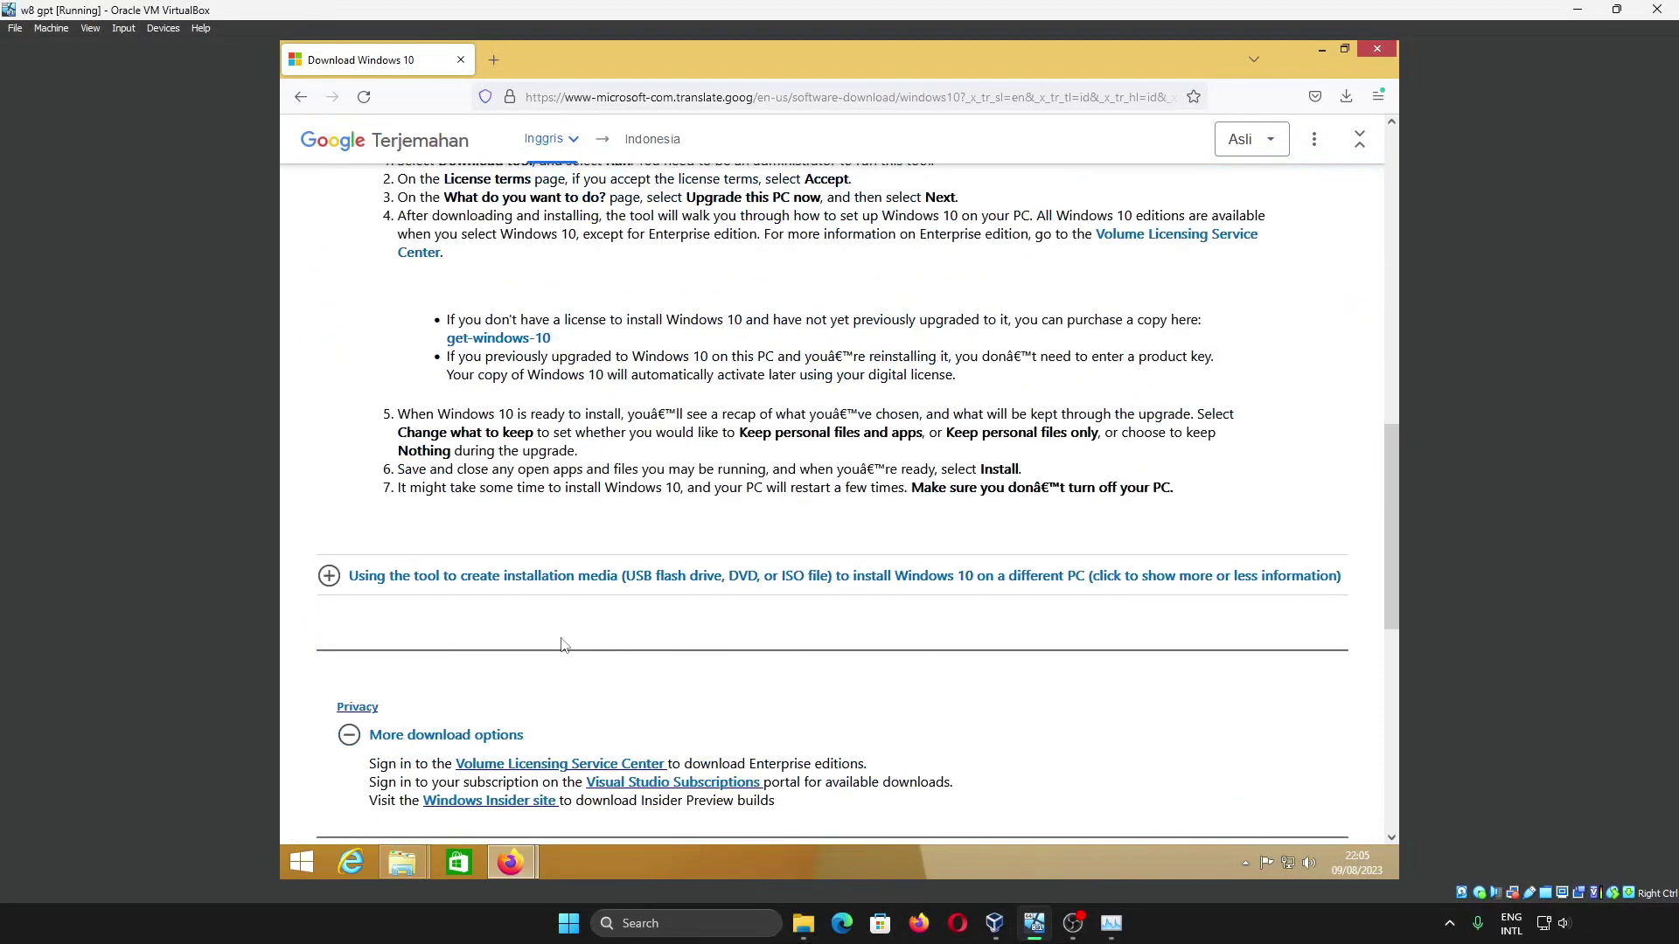
left_click(563, 595)
scroll(568, 586, "down", 20)
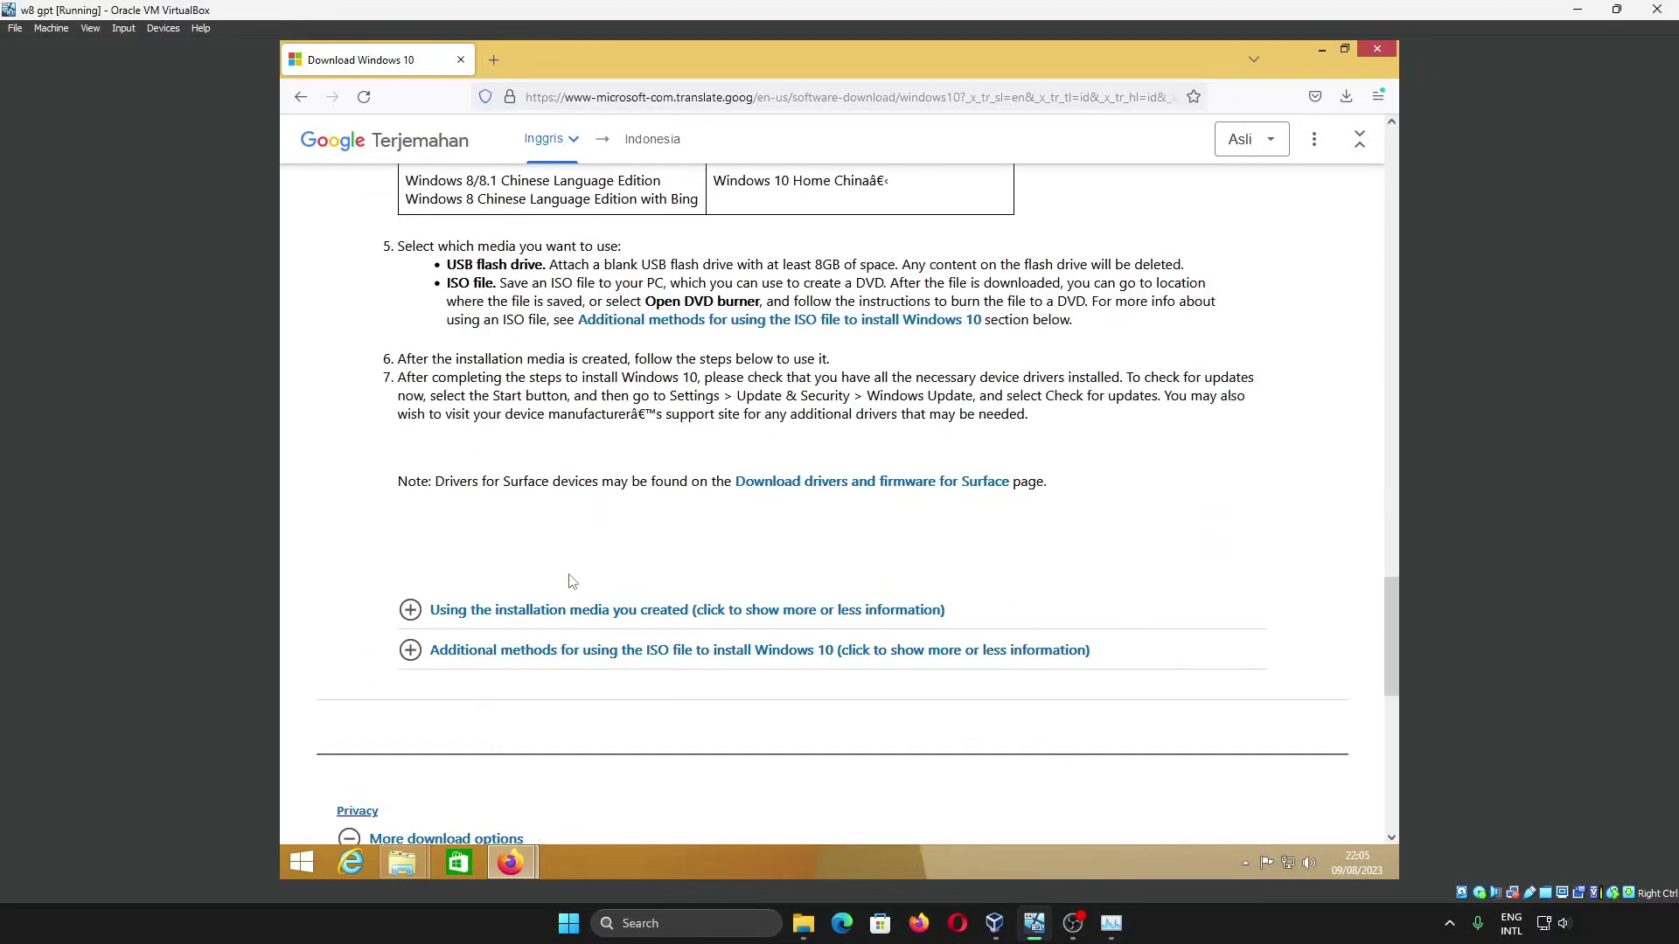
scroll(571, 581, "down", 5)
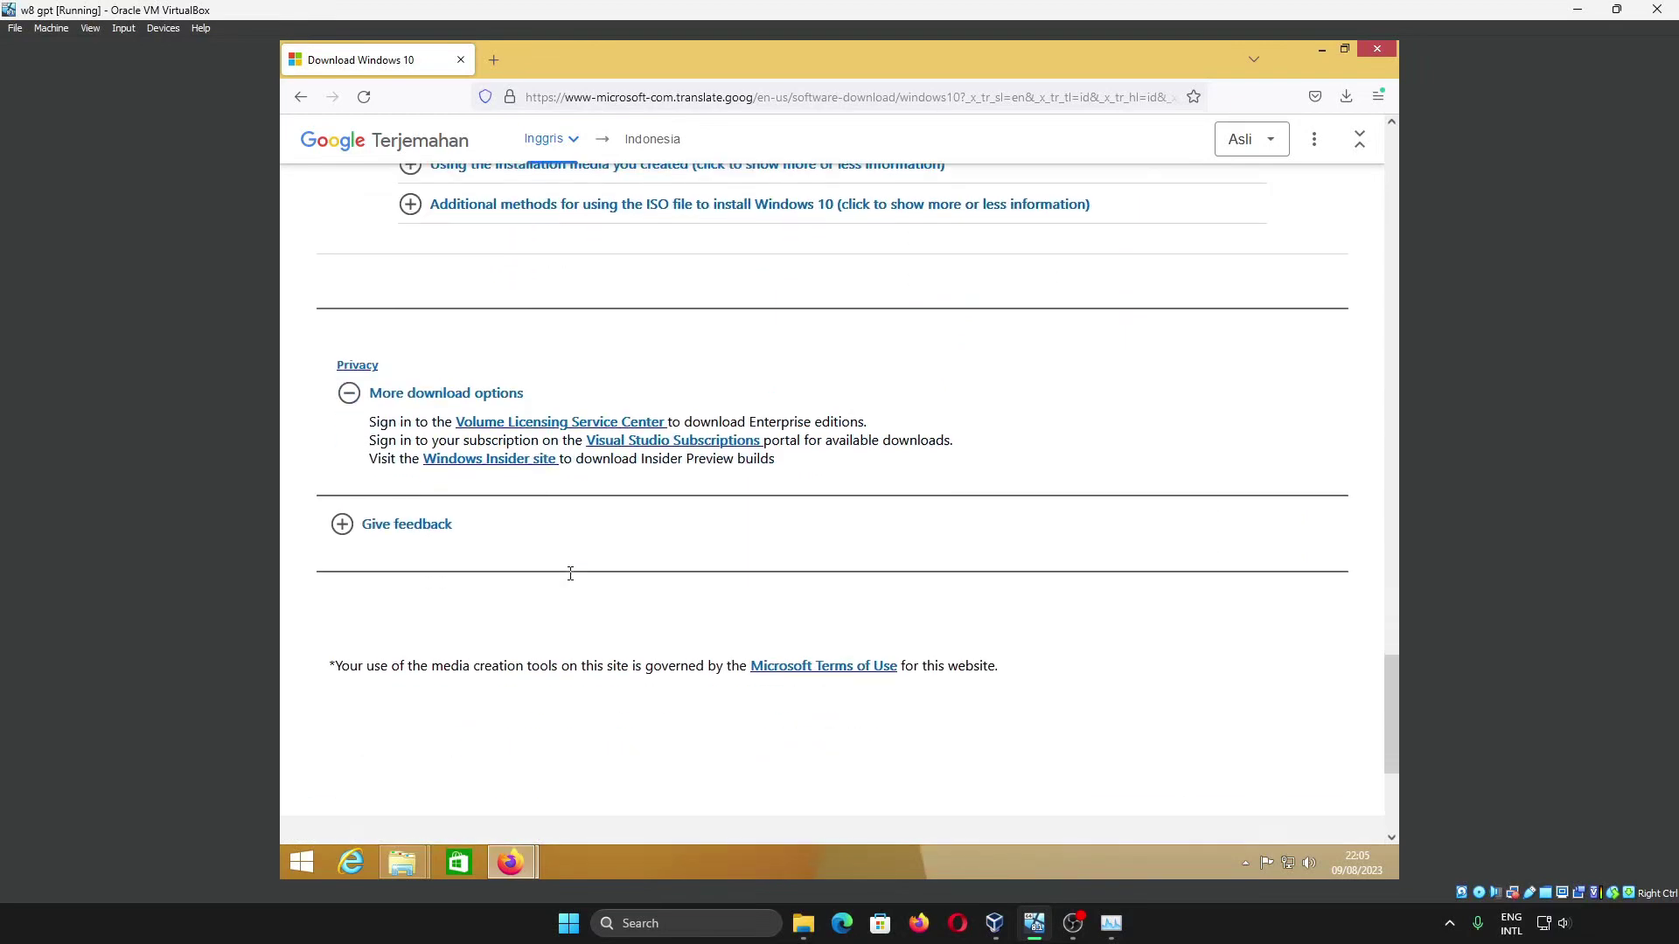
Step: Turn on responsive design mode for the Windows 10 download page and close the developer tools
right_click(634, 345)
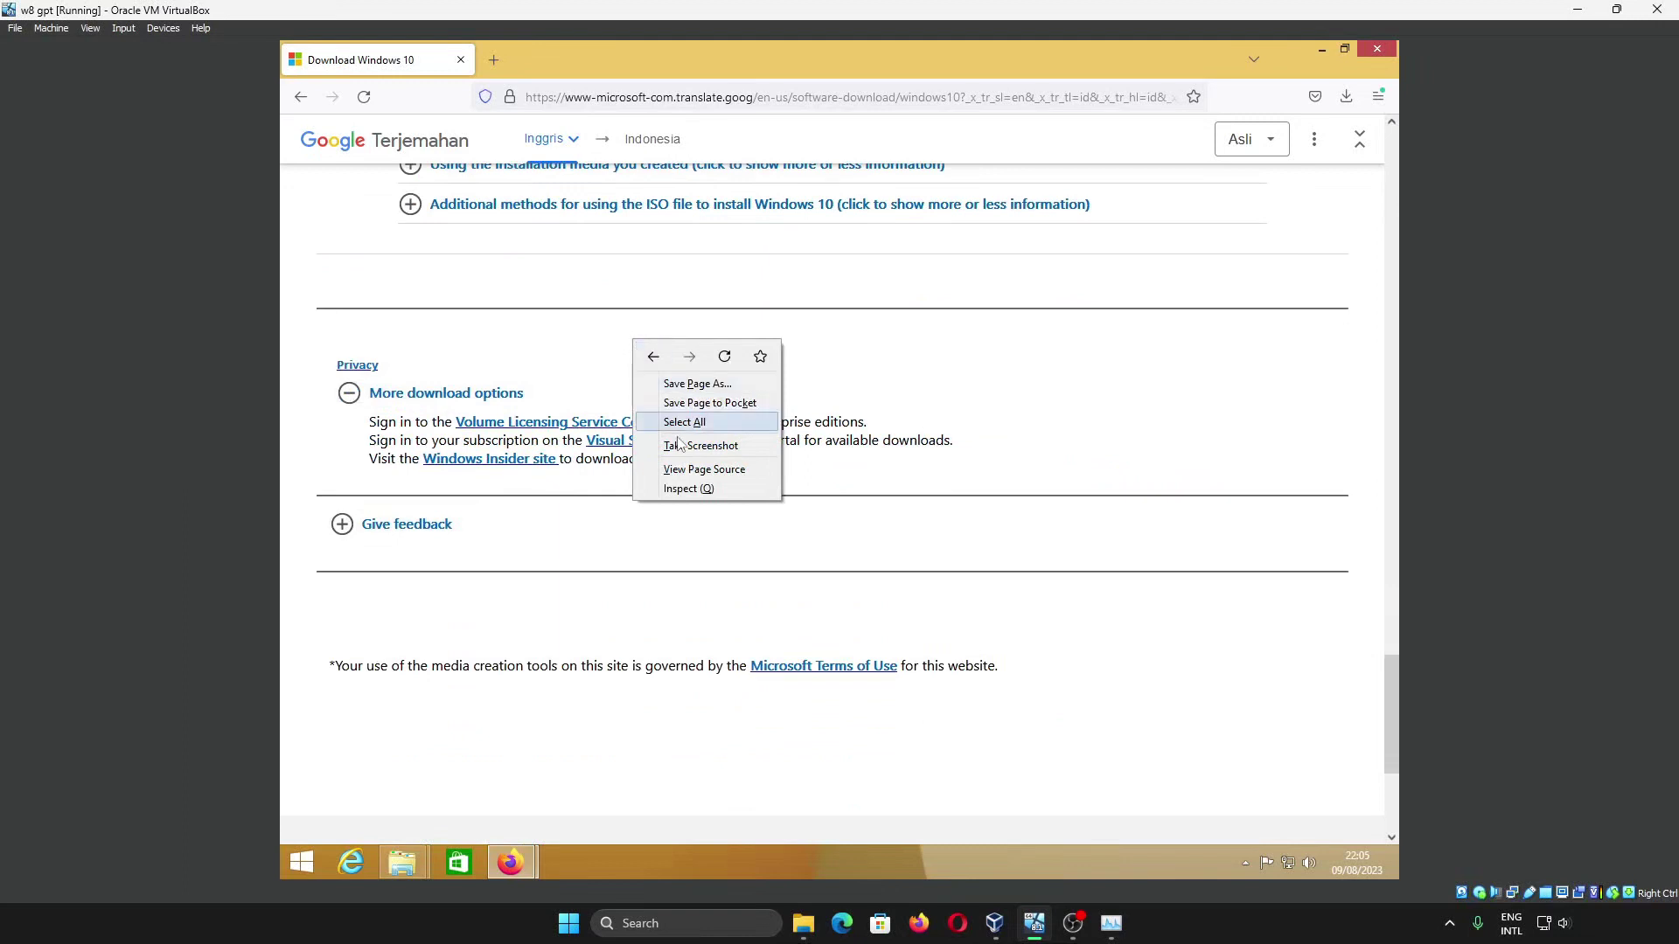
left_click(684, 490)
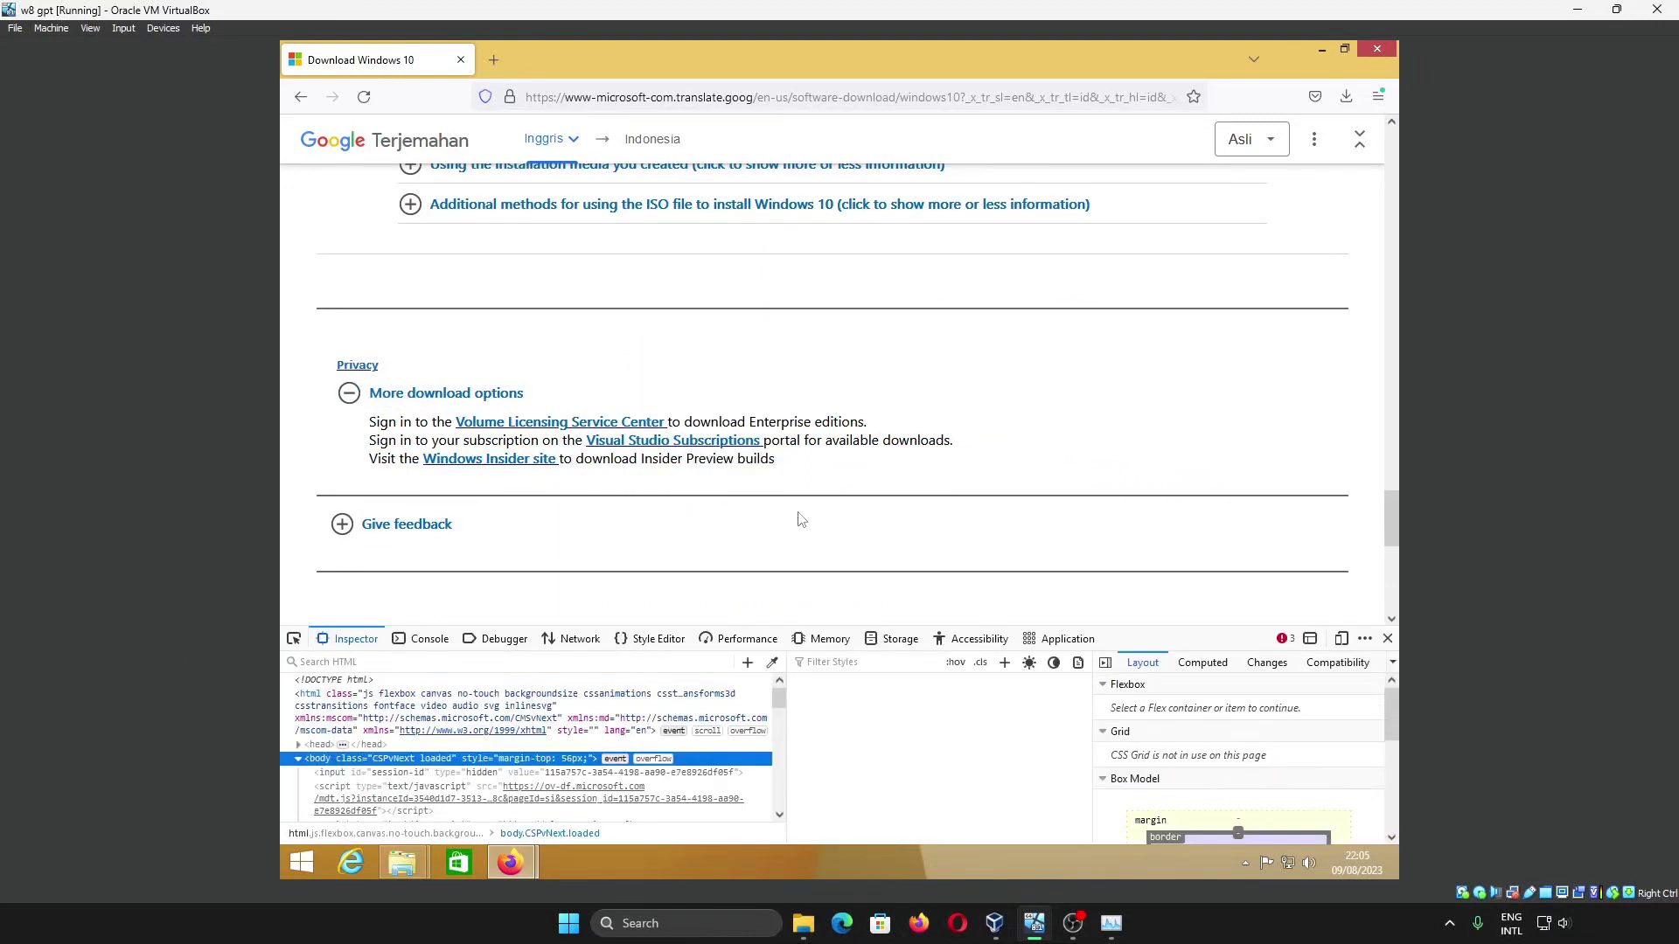
left_click(1342, 639)
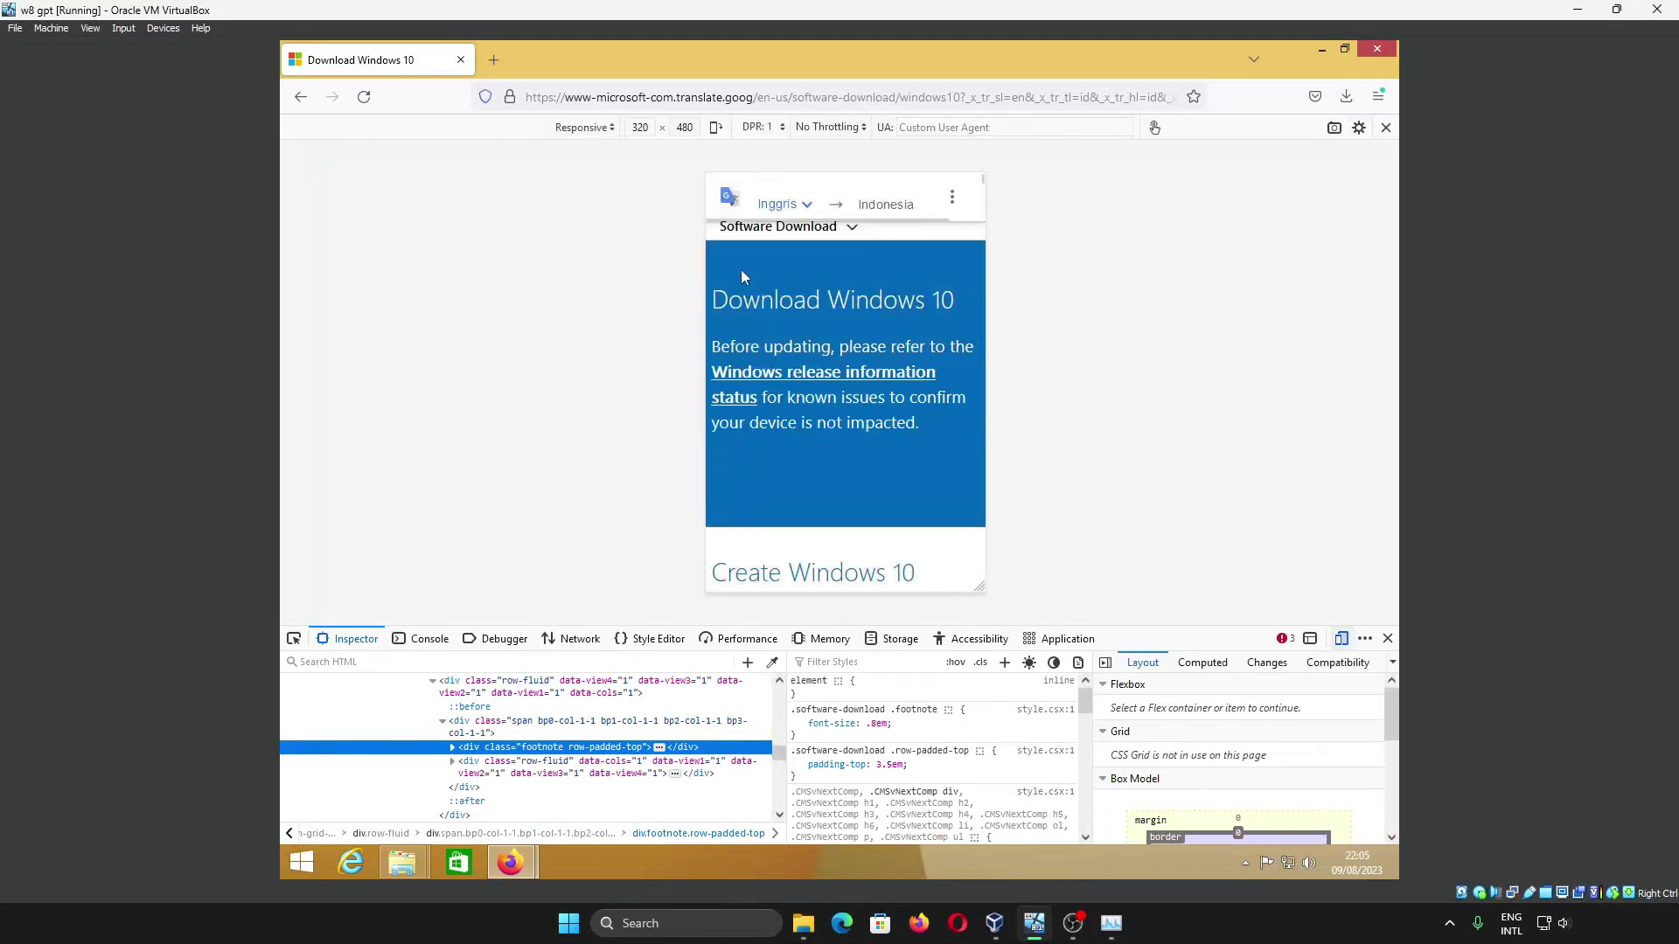
left_click(1388, 639)
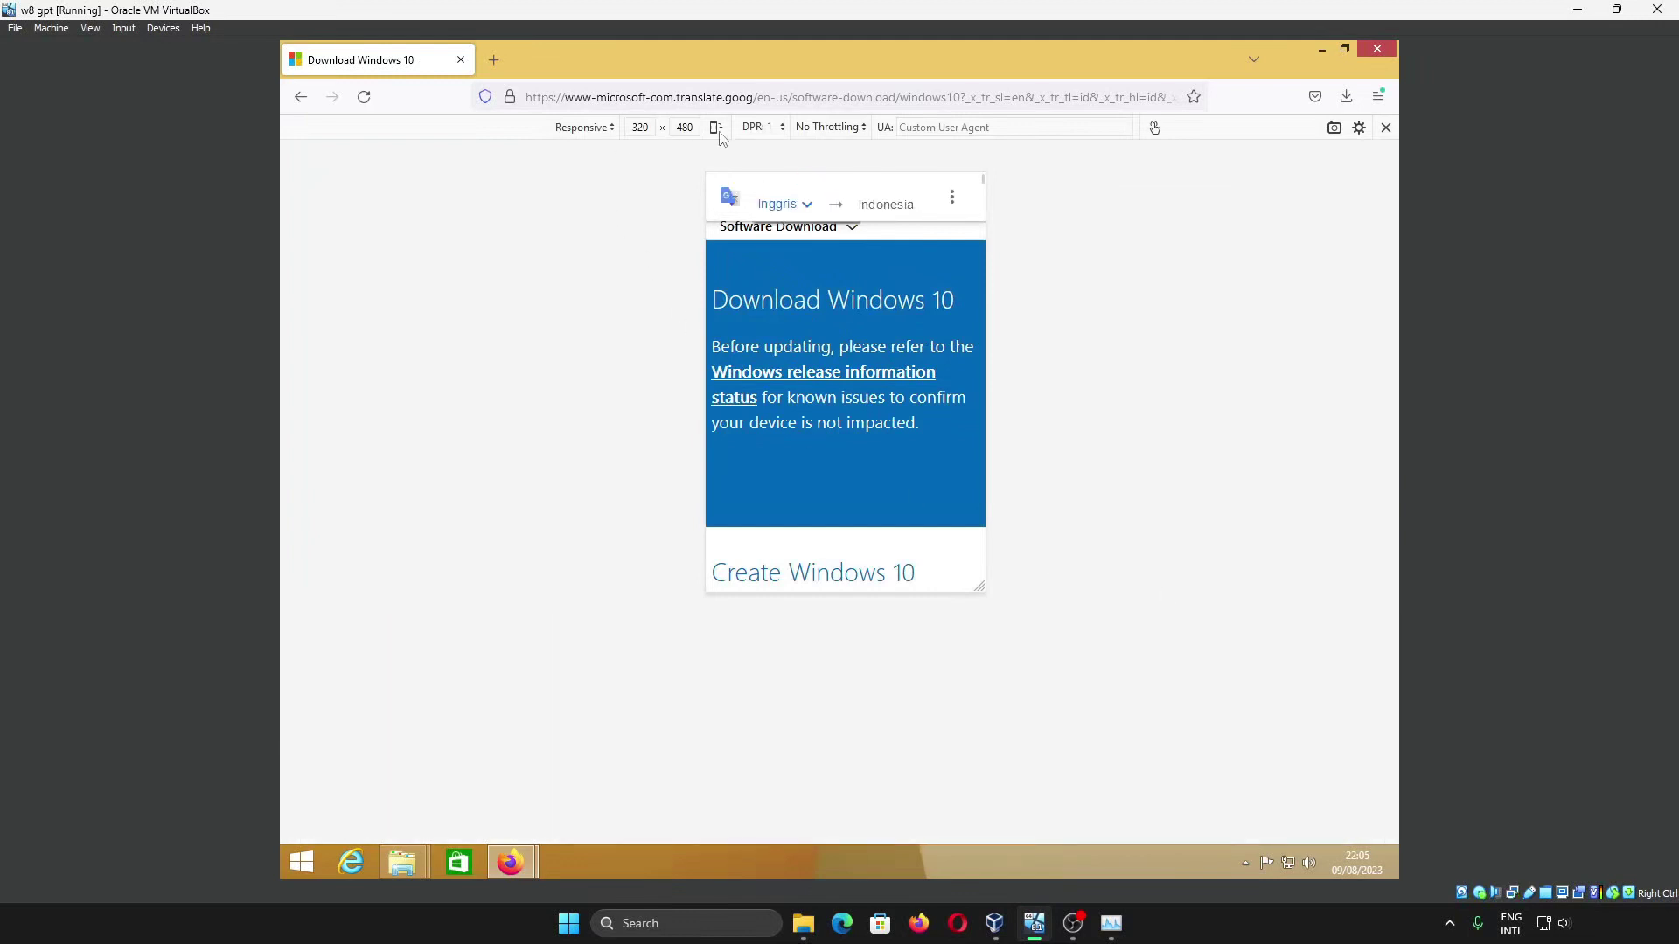
Step: Simulate a Galaxy Note 20 Android 11 device and reload the page to reach the Windows 10 ISO download
left_click(586, 129)
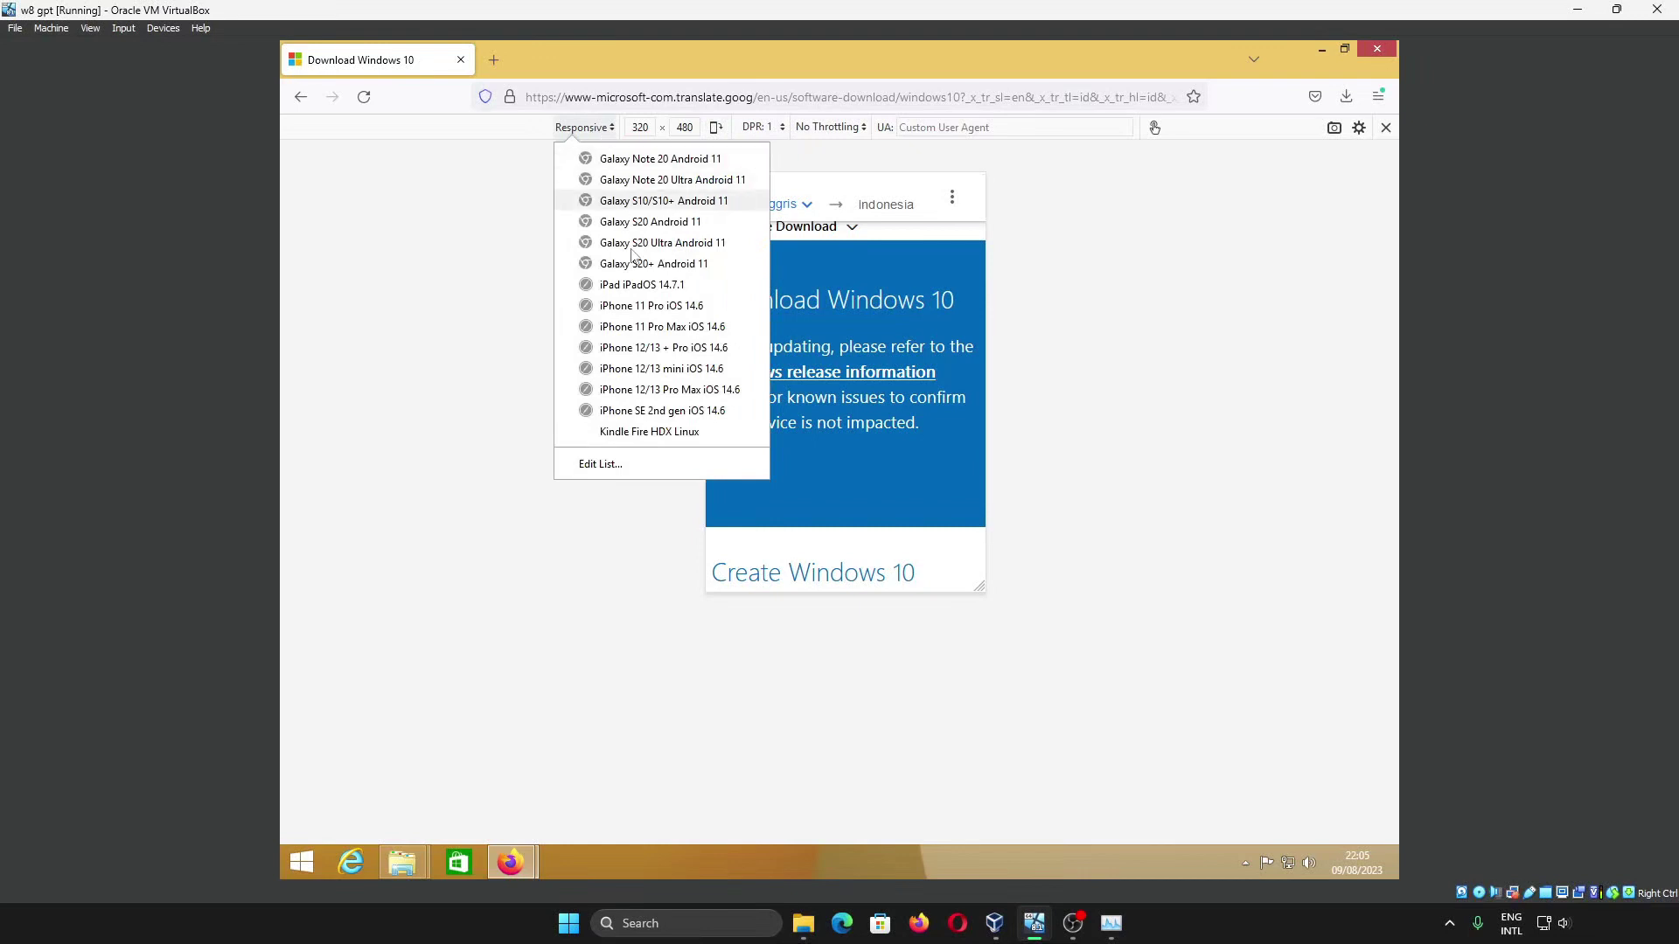
left_click(661, 158)
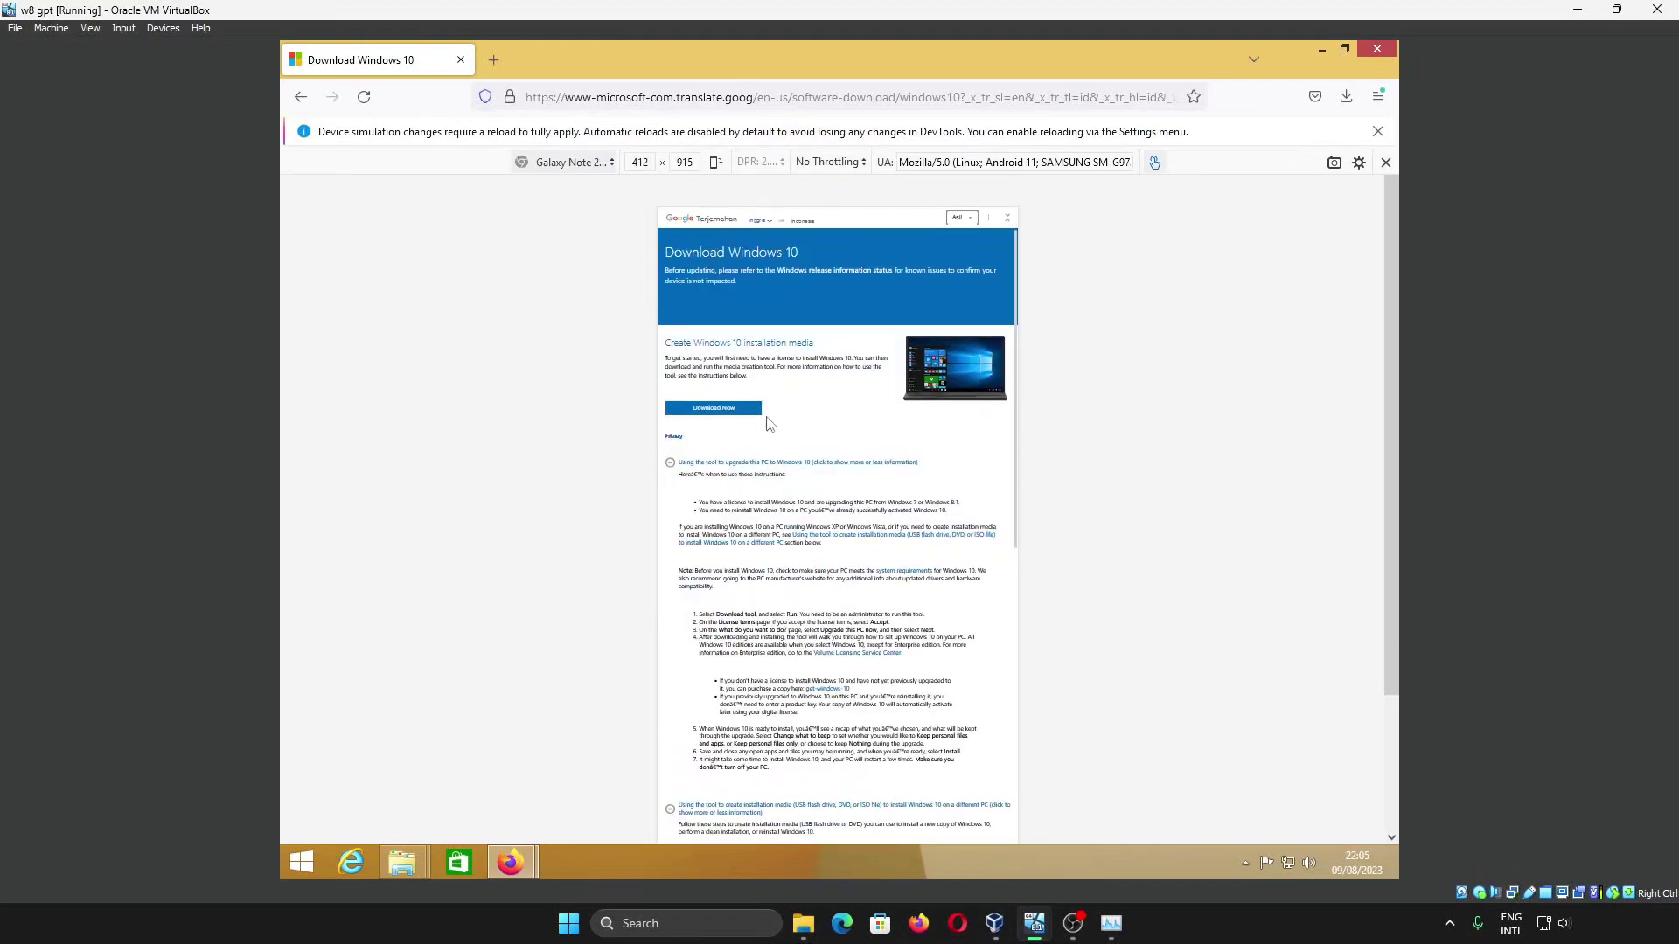
right_click(782, 420)
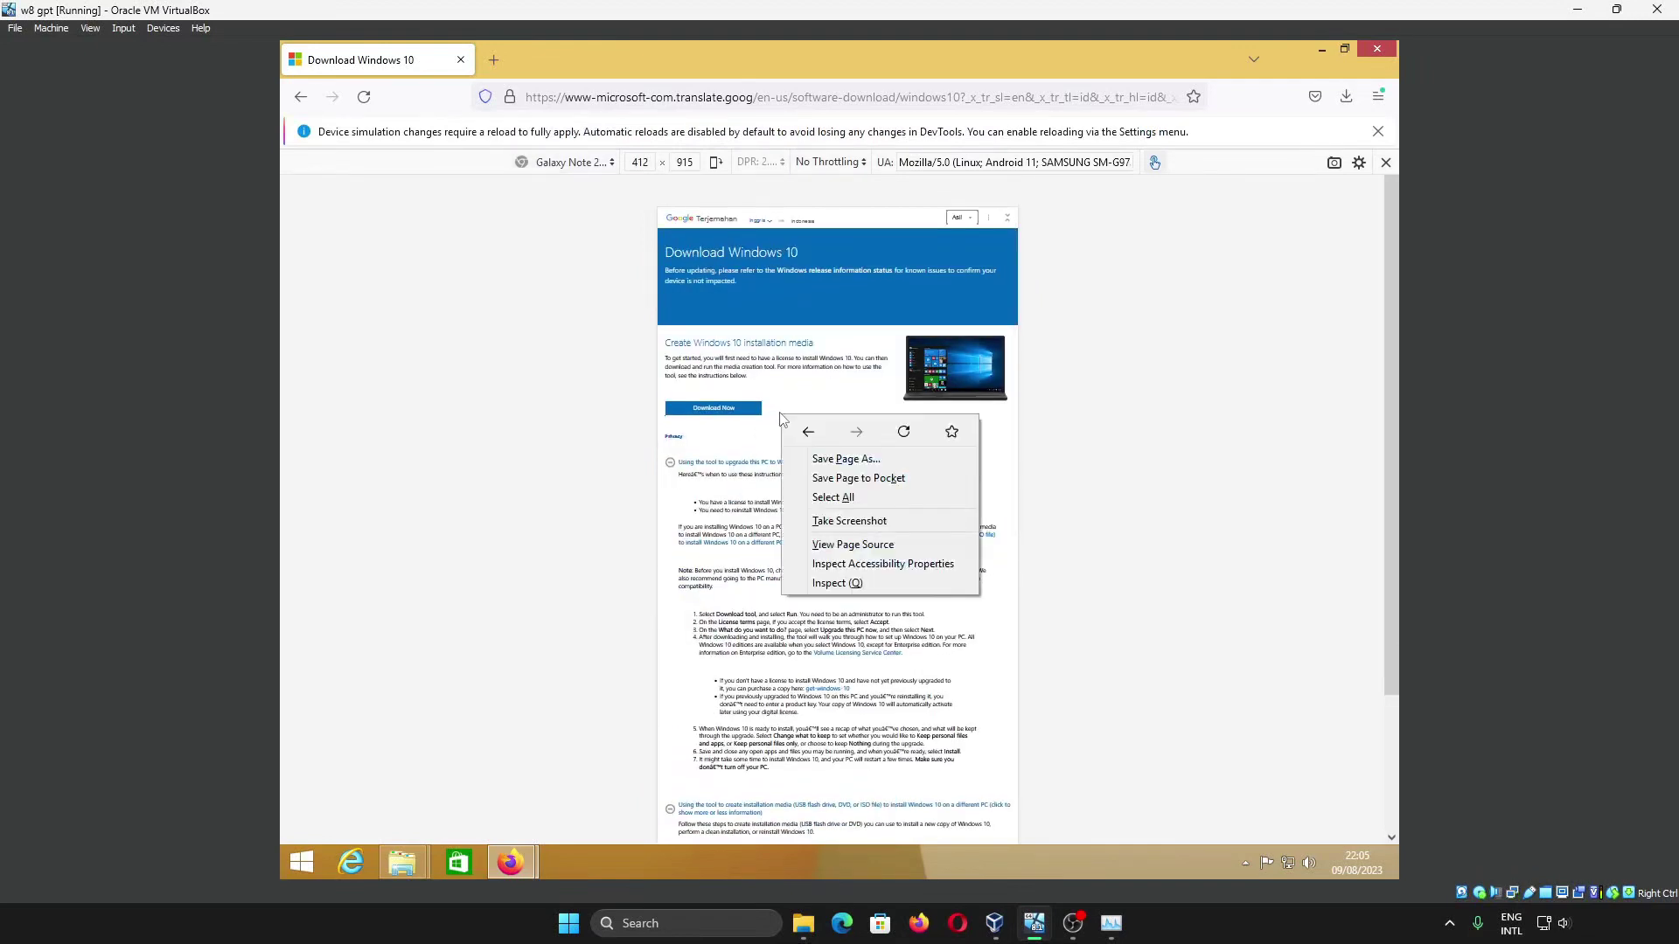
left_click(892, 432)
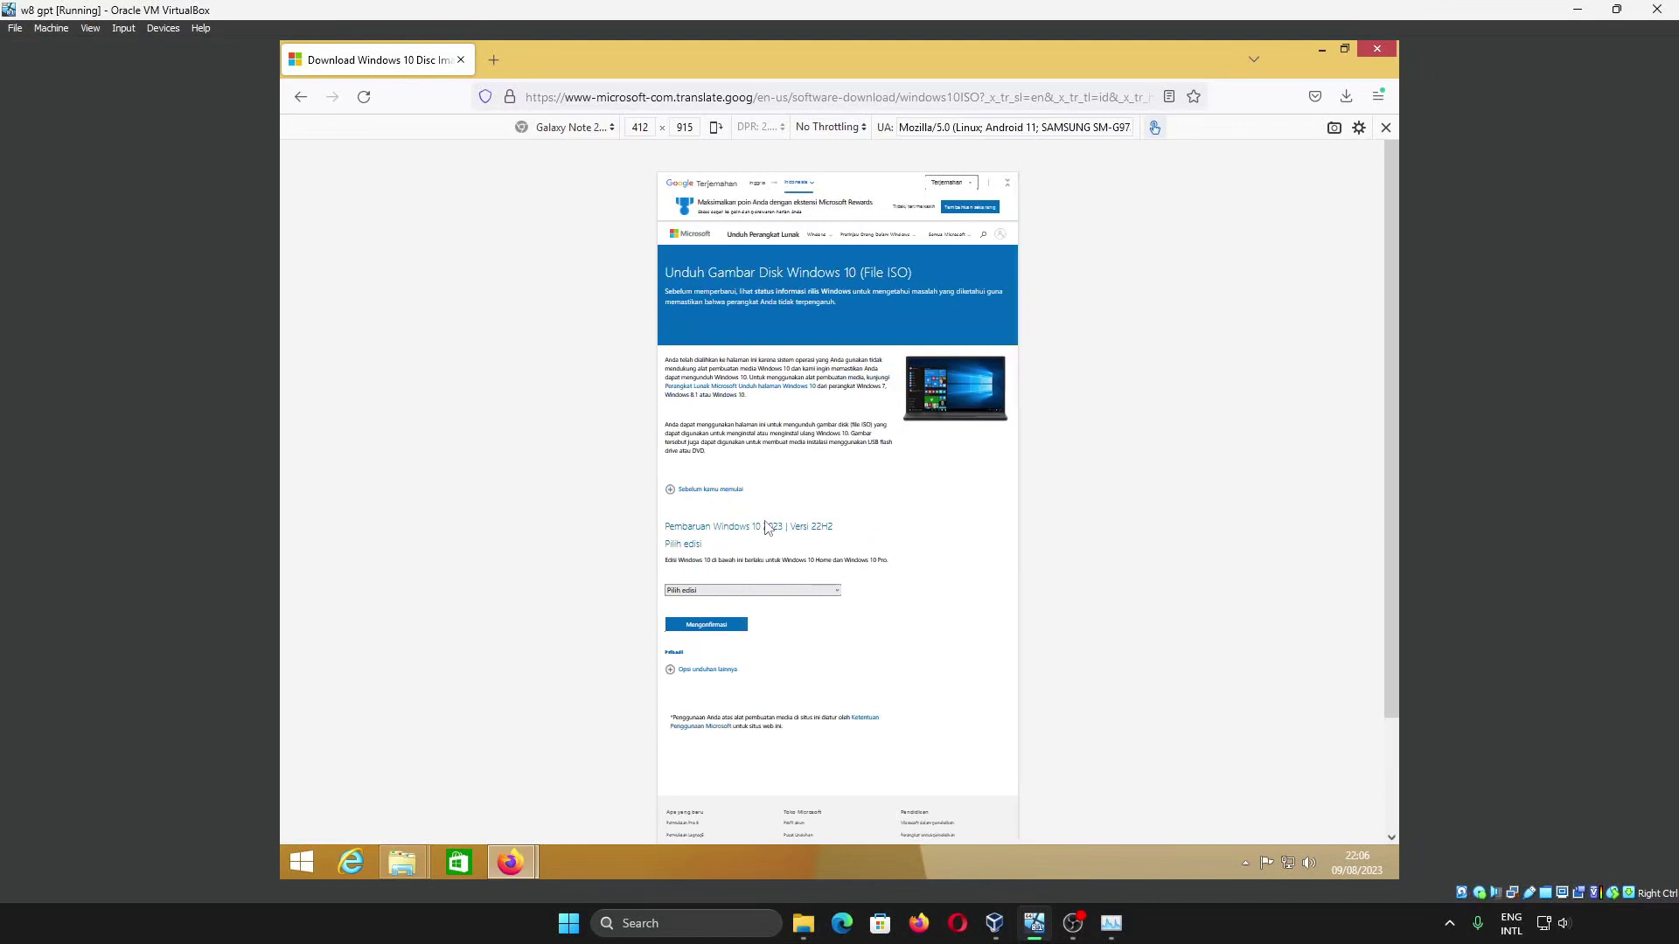
Step: Select the Windows 10 multi-edition ISO as the edition and confirm the choice
scroll(765, 527, "down", 1)
left_click(766, 554)
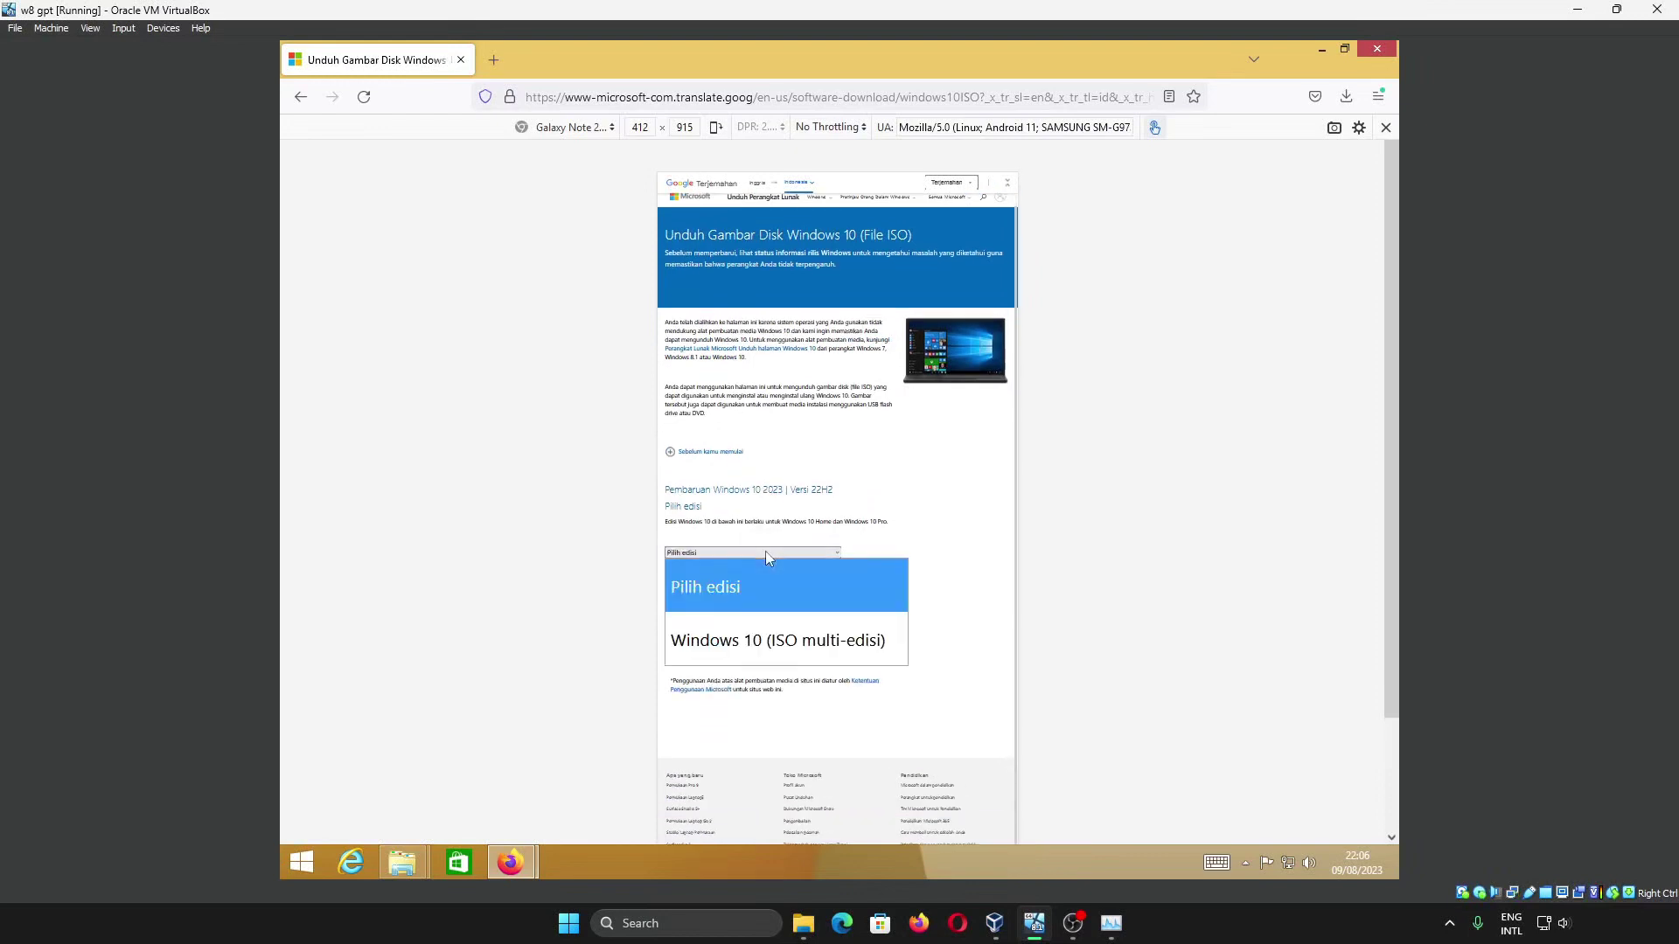
left_click(773, 657)
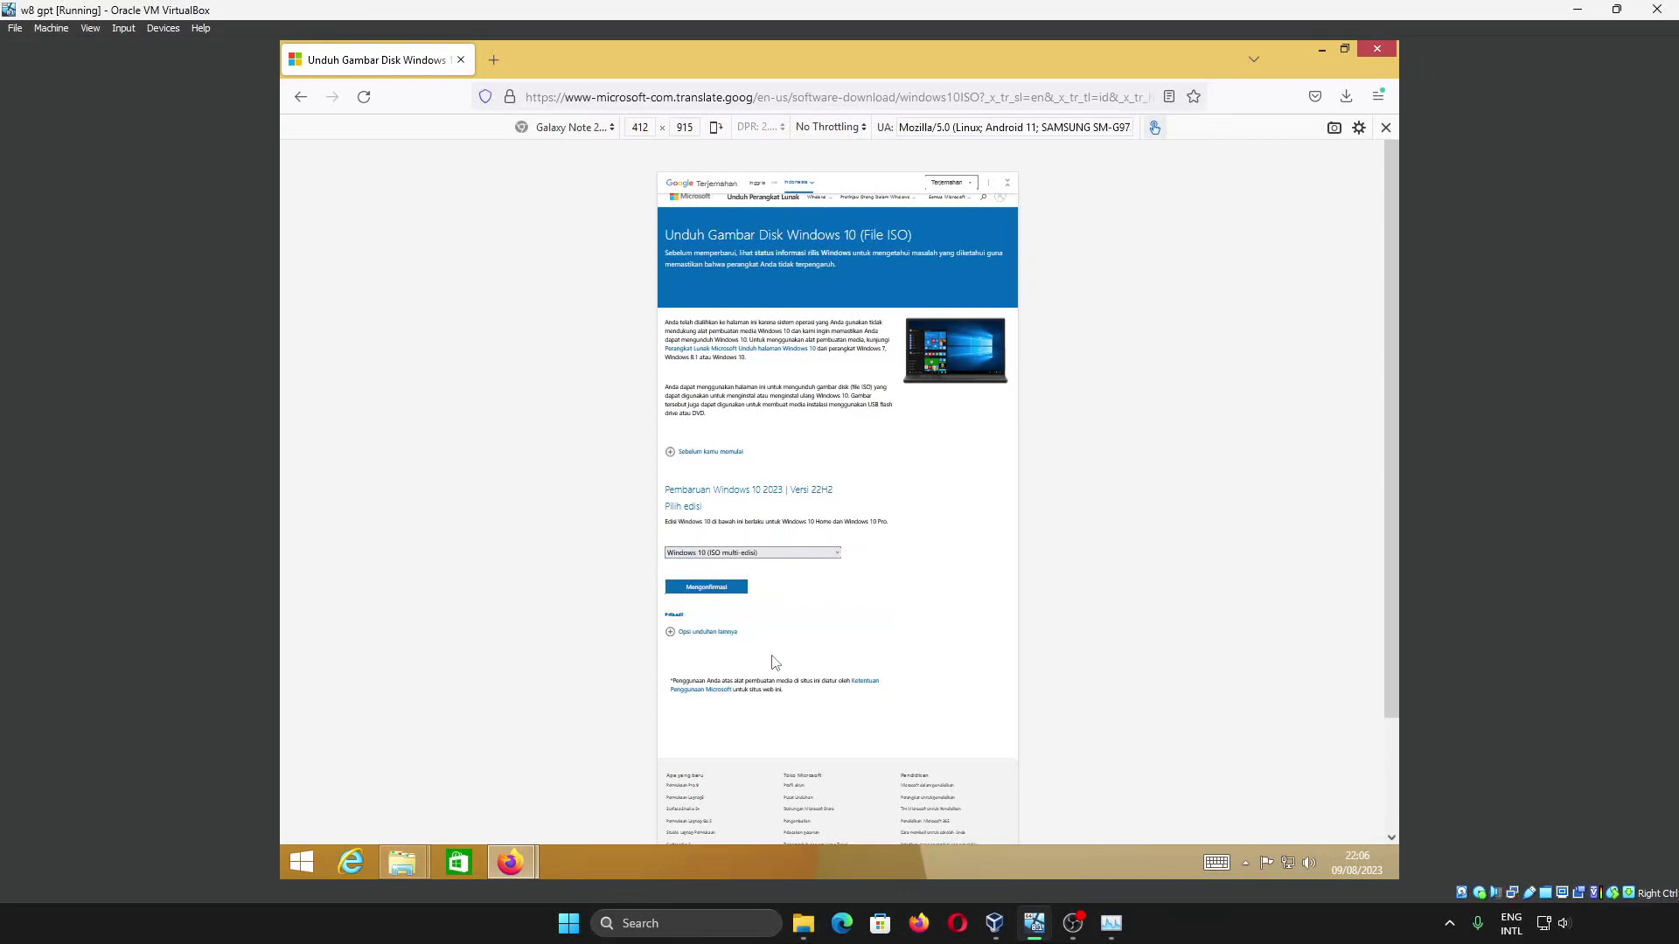
left_click(733, 587)
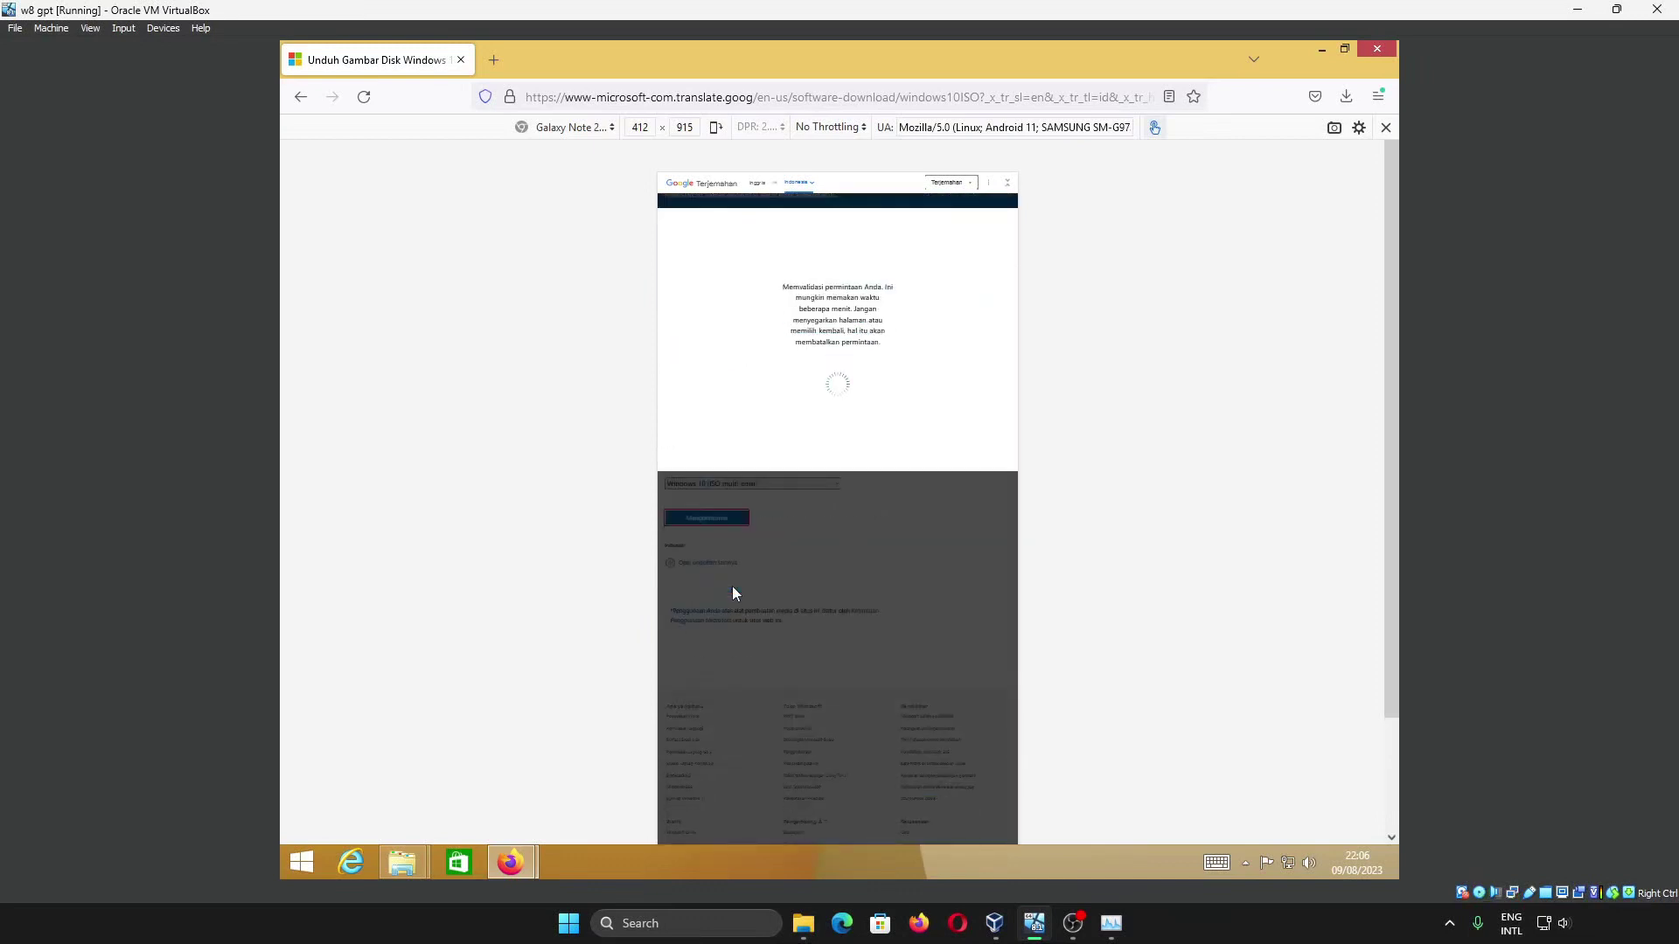
Step: Switch the translated ISO download page to its original English text and hide the translation bar
key("ctrl+plus")
key("ctrl+plus")
key("ctrl+plus")
key("ctrl+plus")
key("ctrl+plus")
left_click(1041, 187)
left_click(1051, 227)
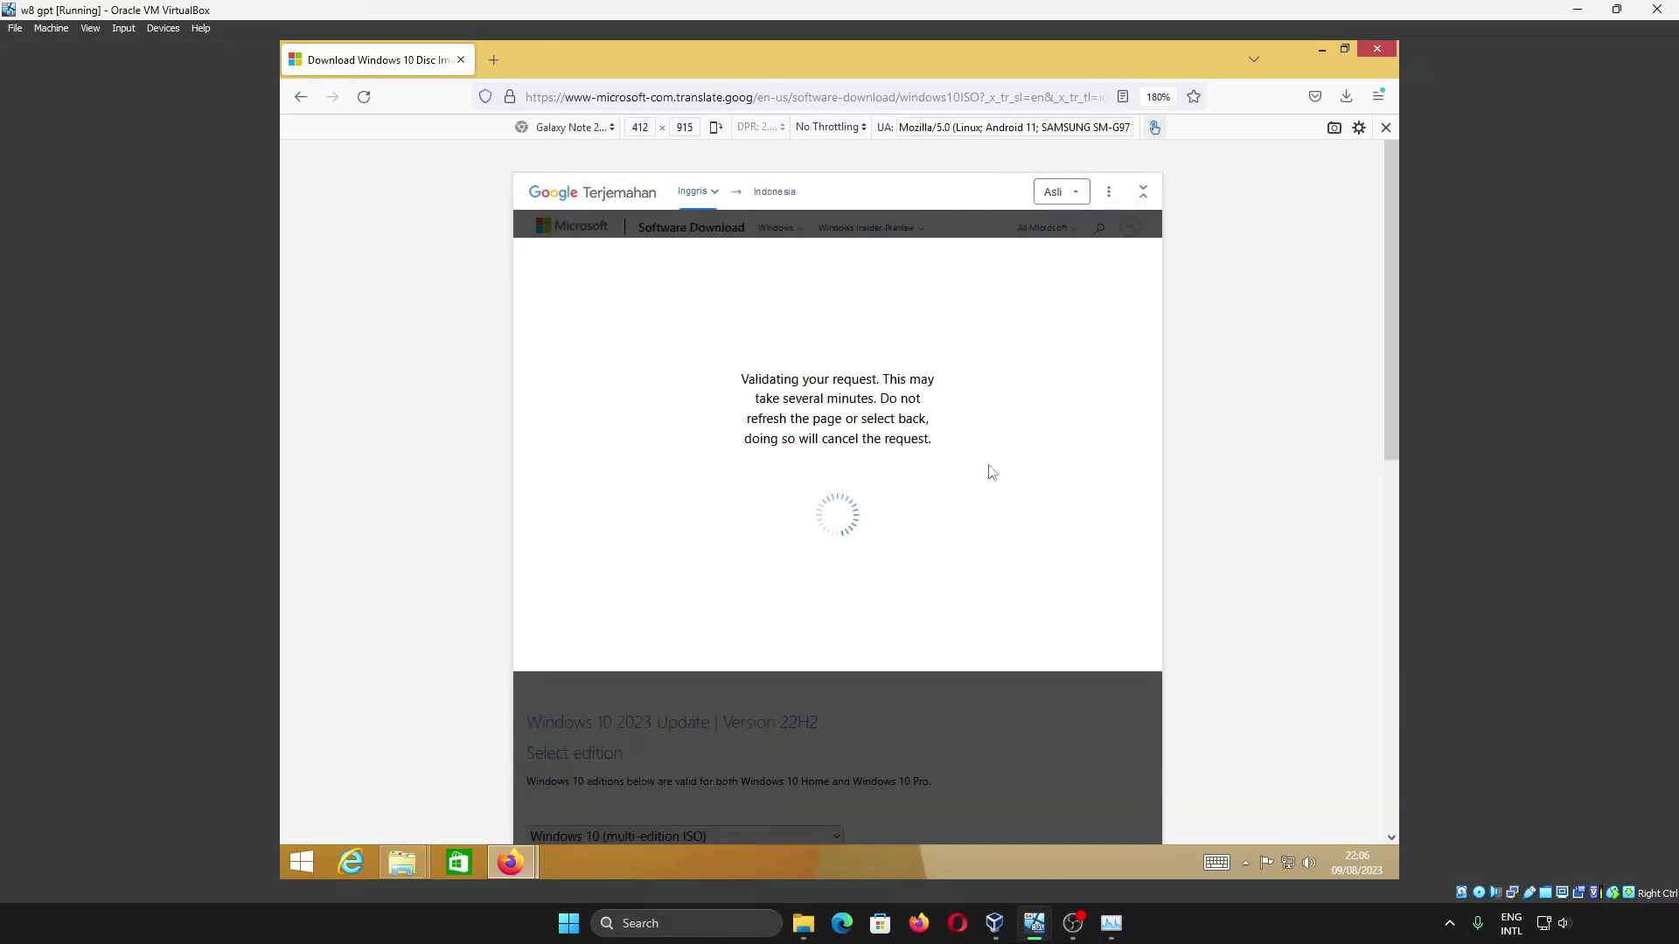
left_click(1109, 191)
left_click(1067, 268)
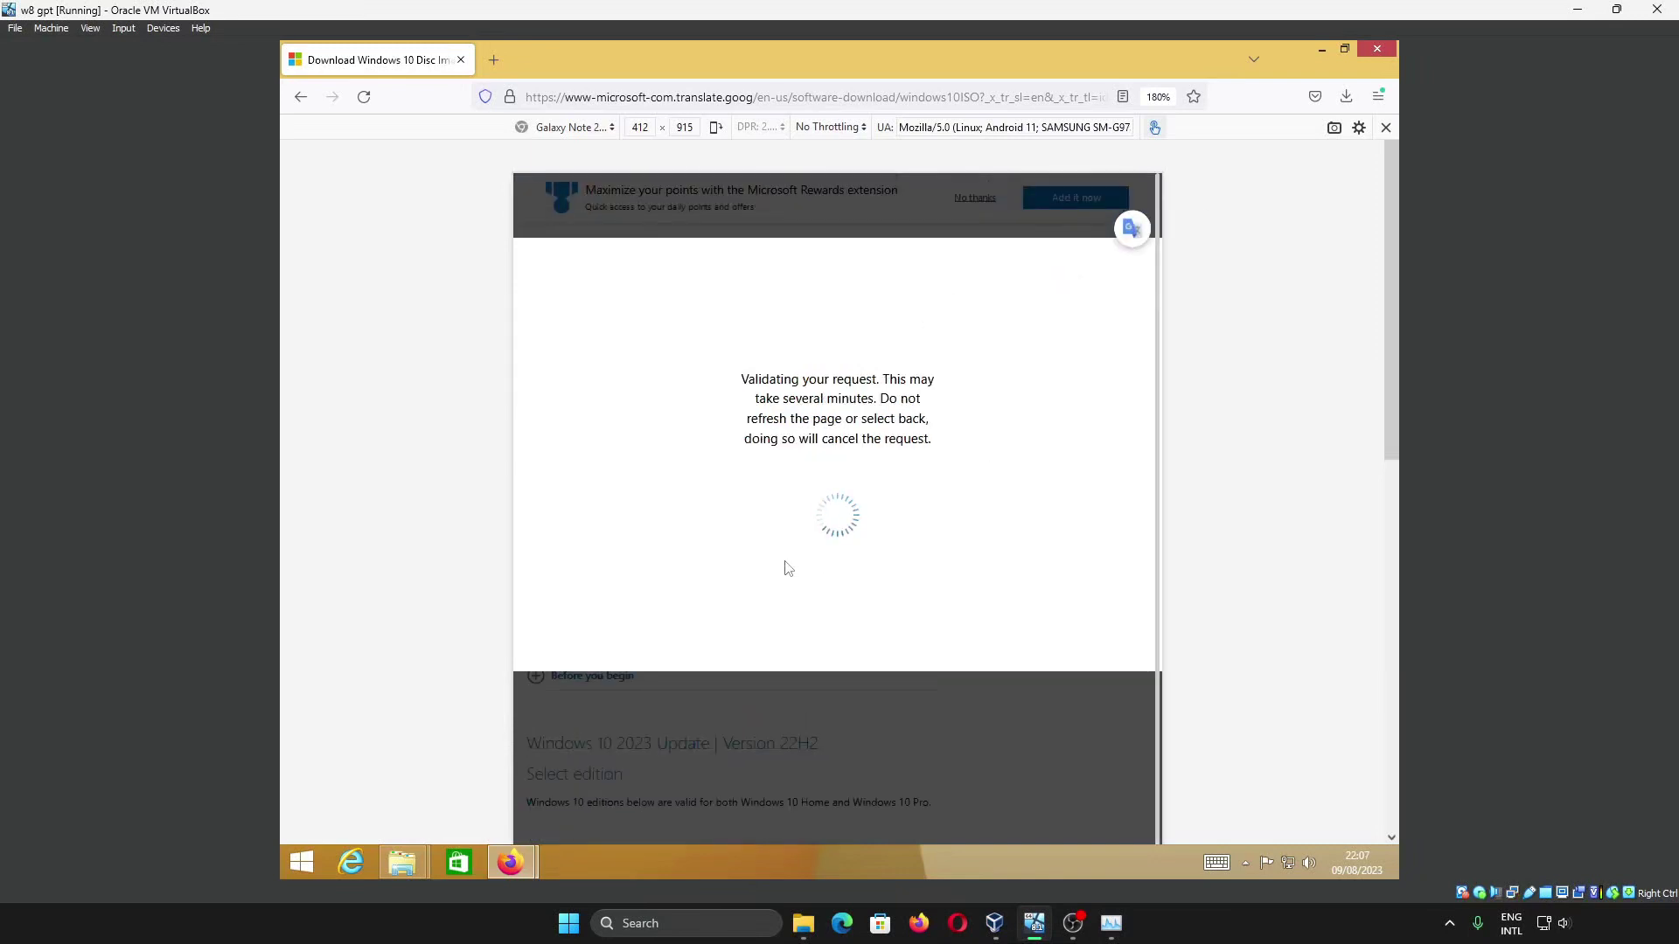
Step: Simulate an iPad iPadOS 14.7.1 device on the translated Windows 10 ISO page and reload it
right_click(782, 696)
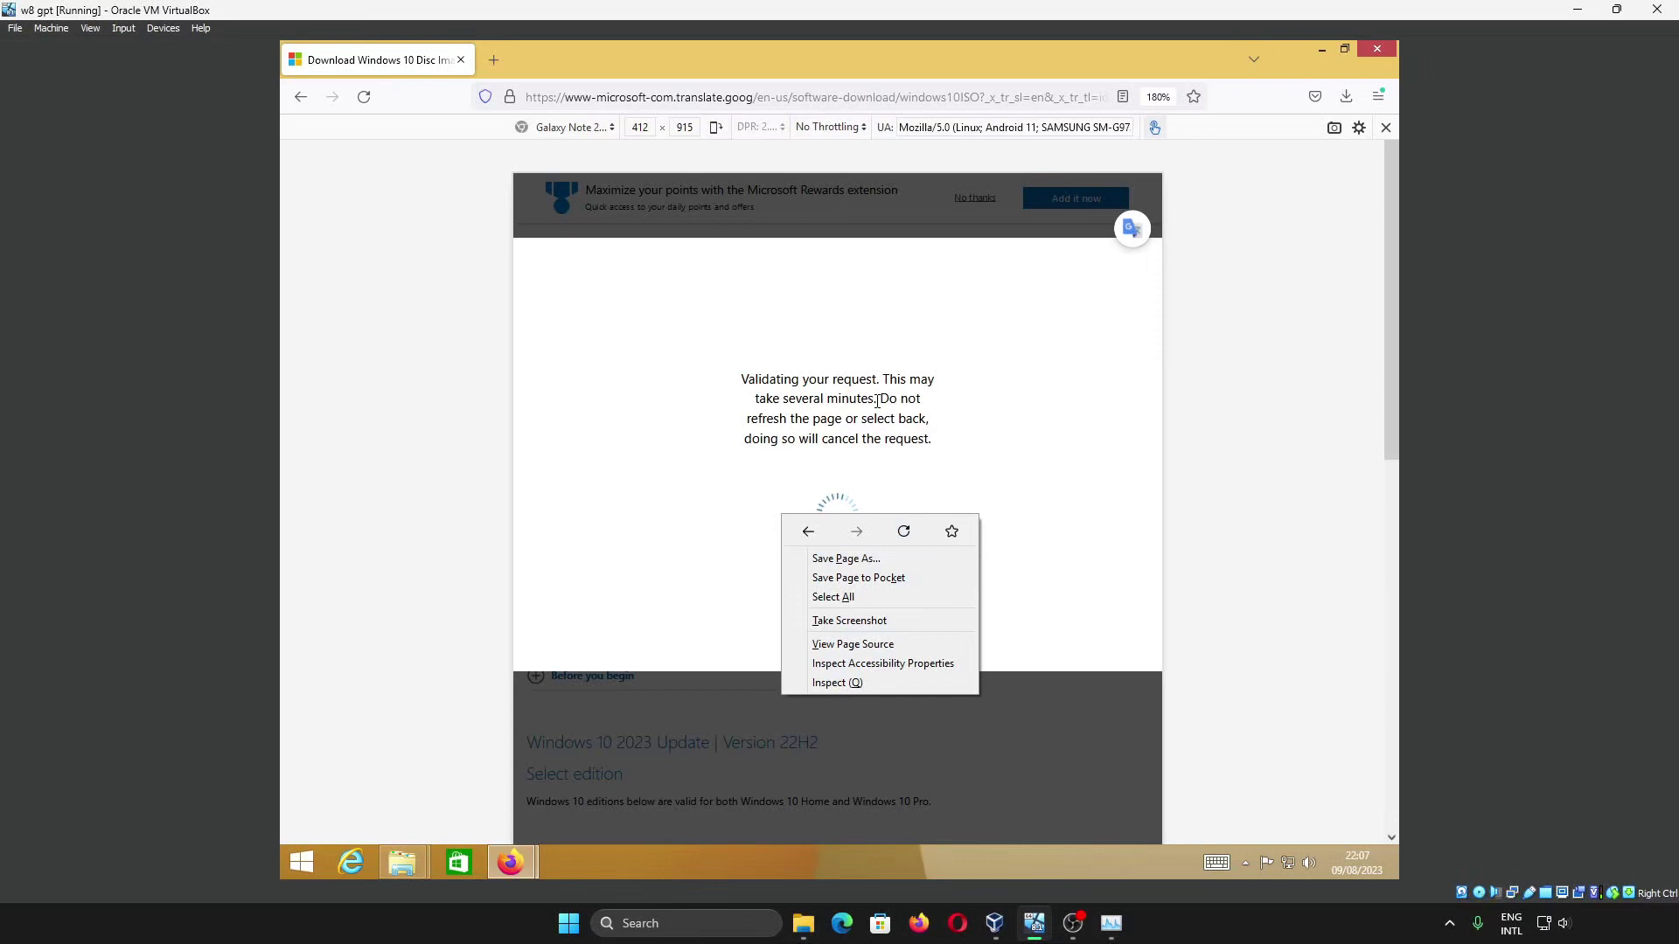
left_click(904, 531)
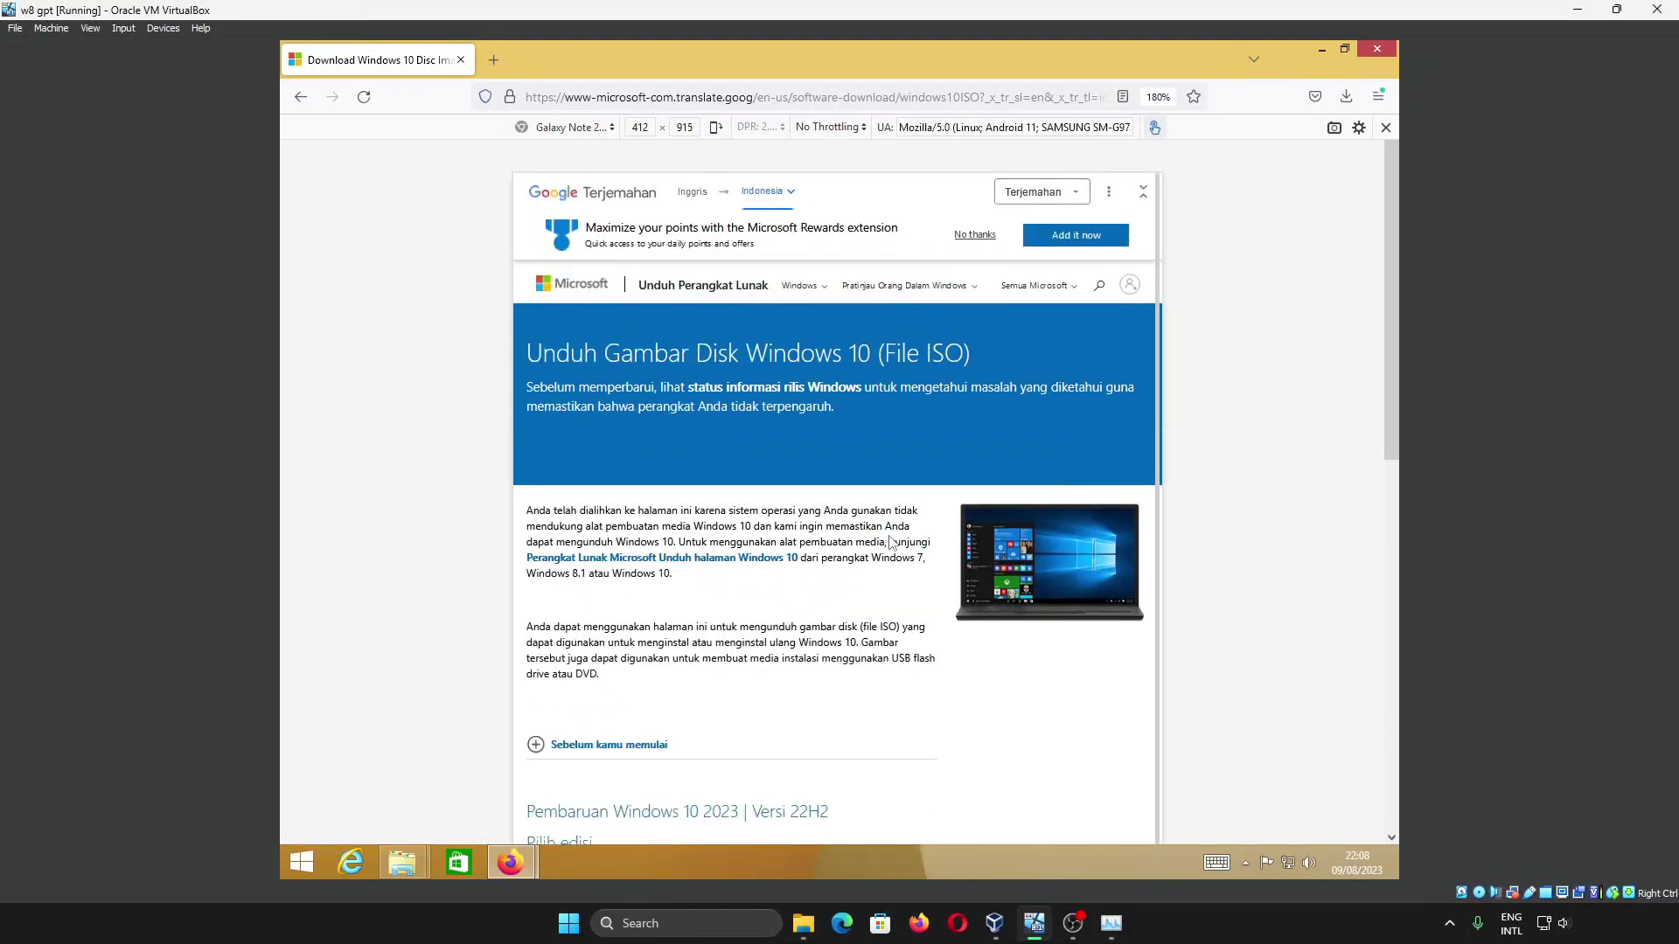
left_click(575, 127)
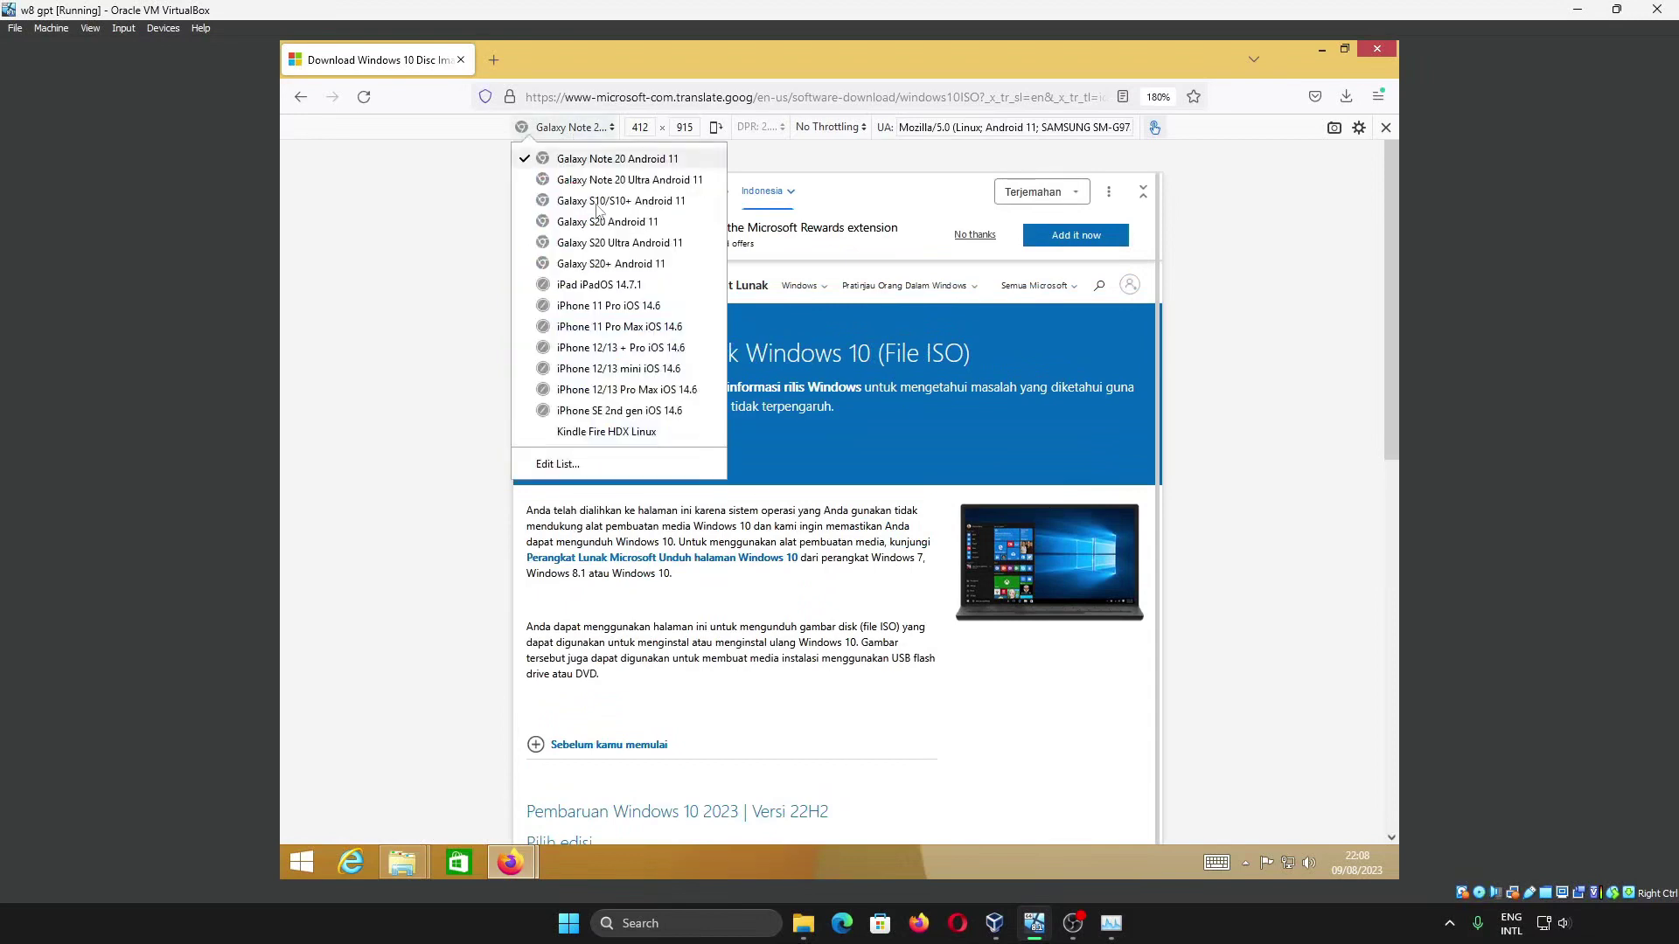
left_click(620, 288)
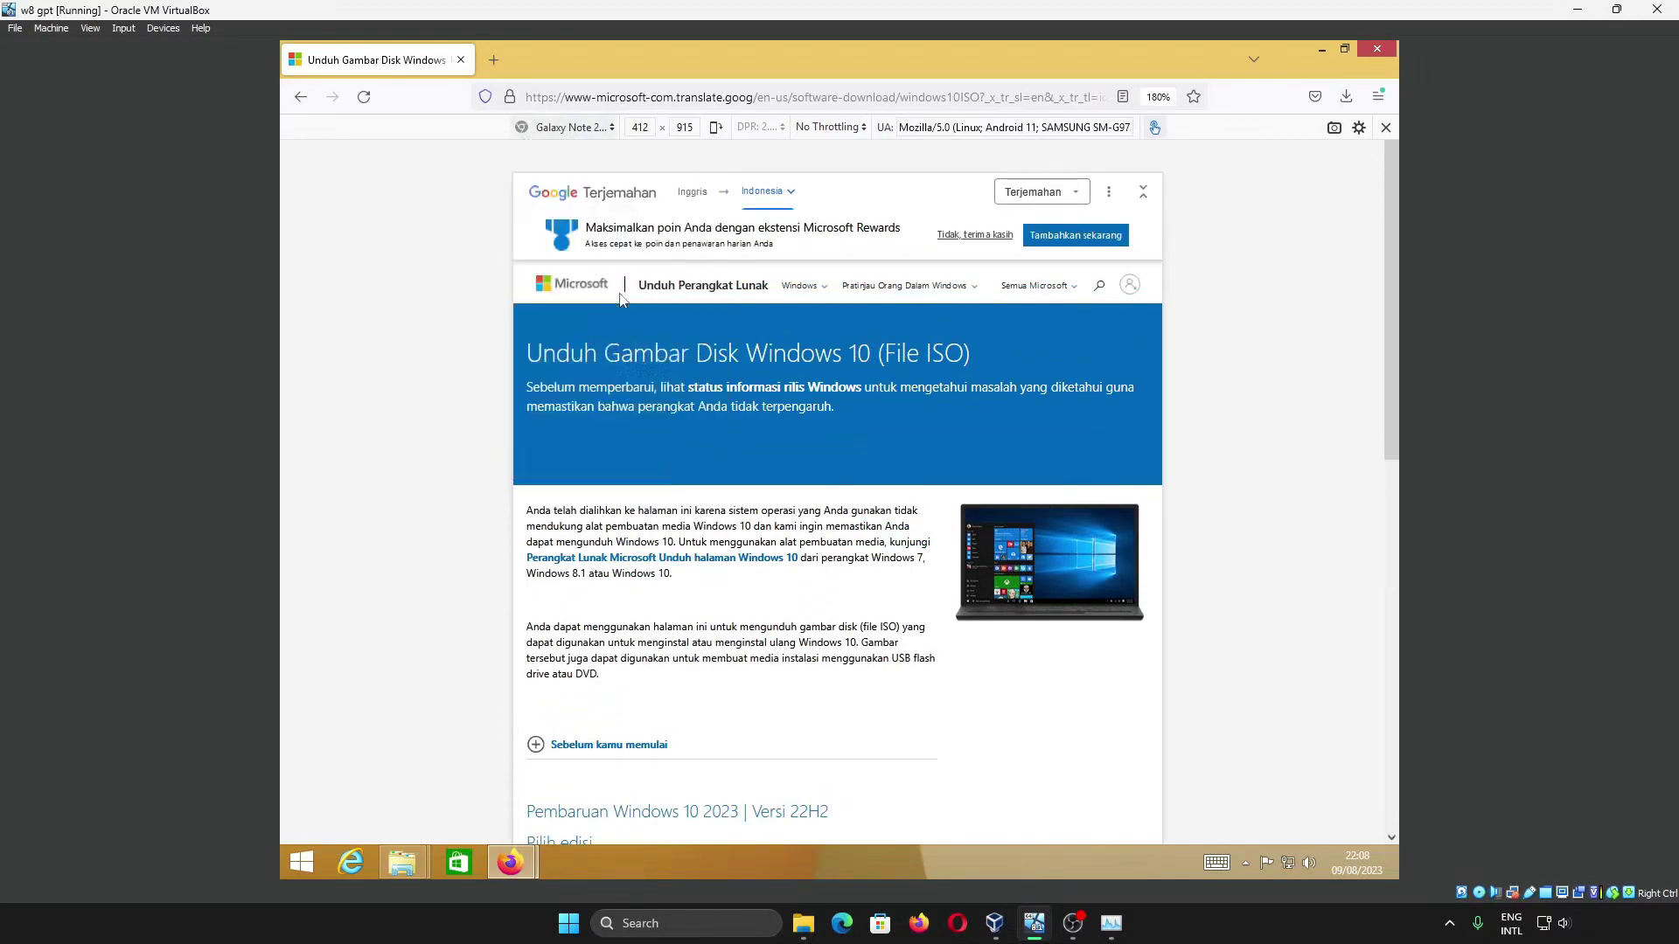
scroll(695, 525, "down", 5)
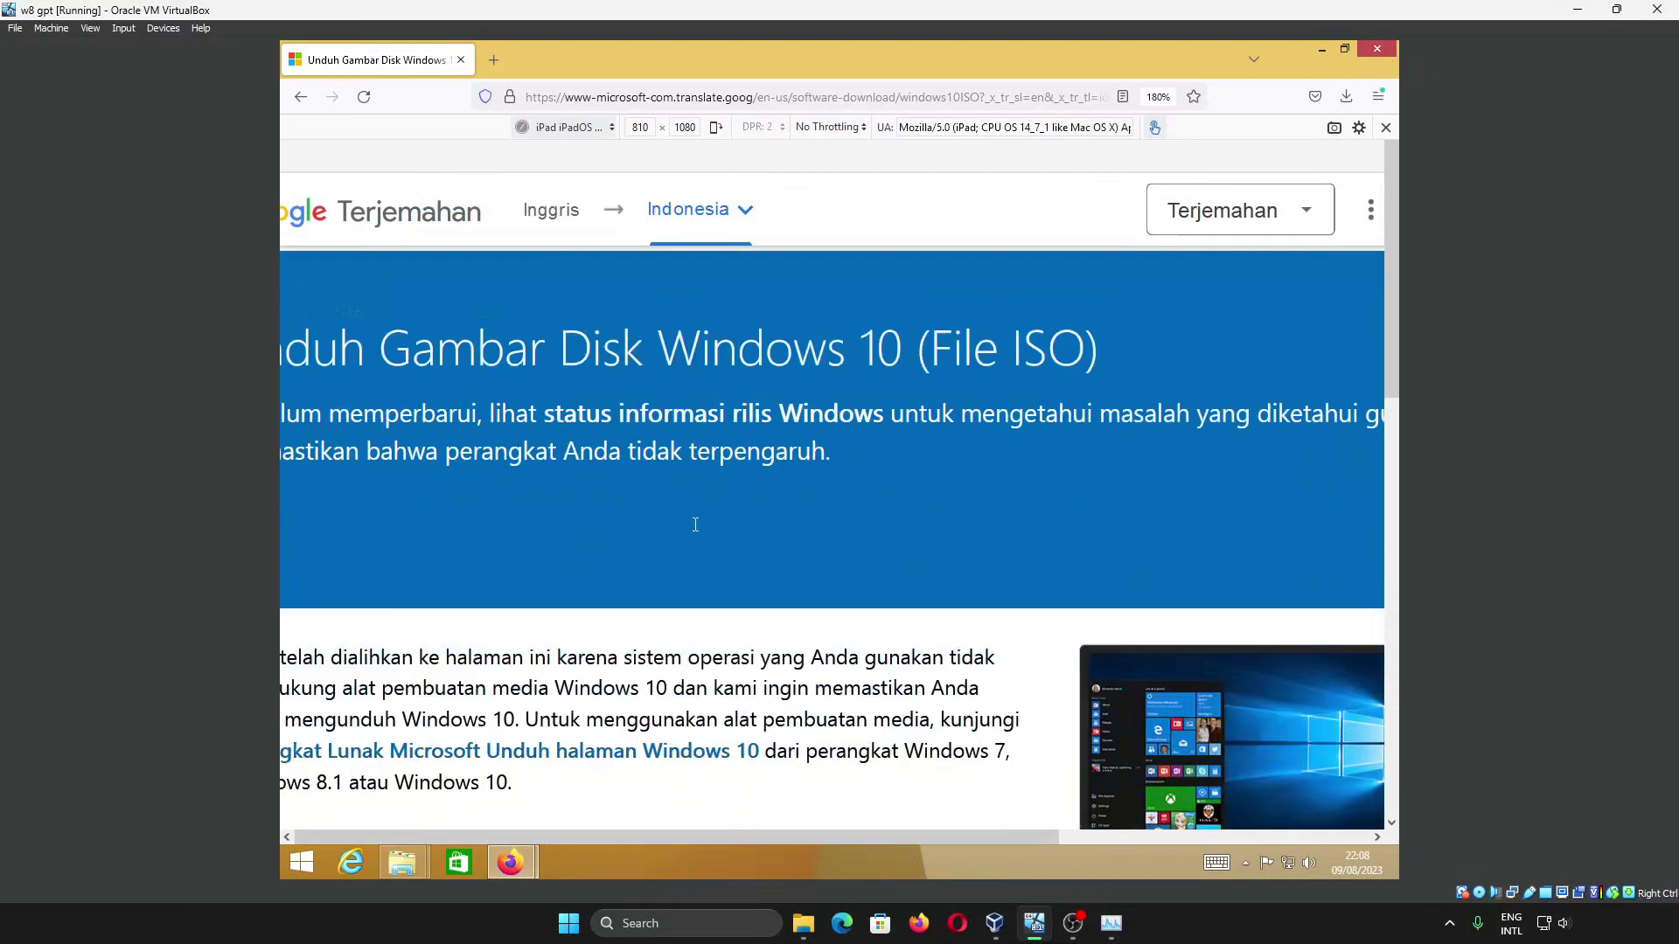
key("ctrl+minus")
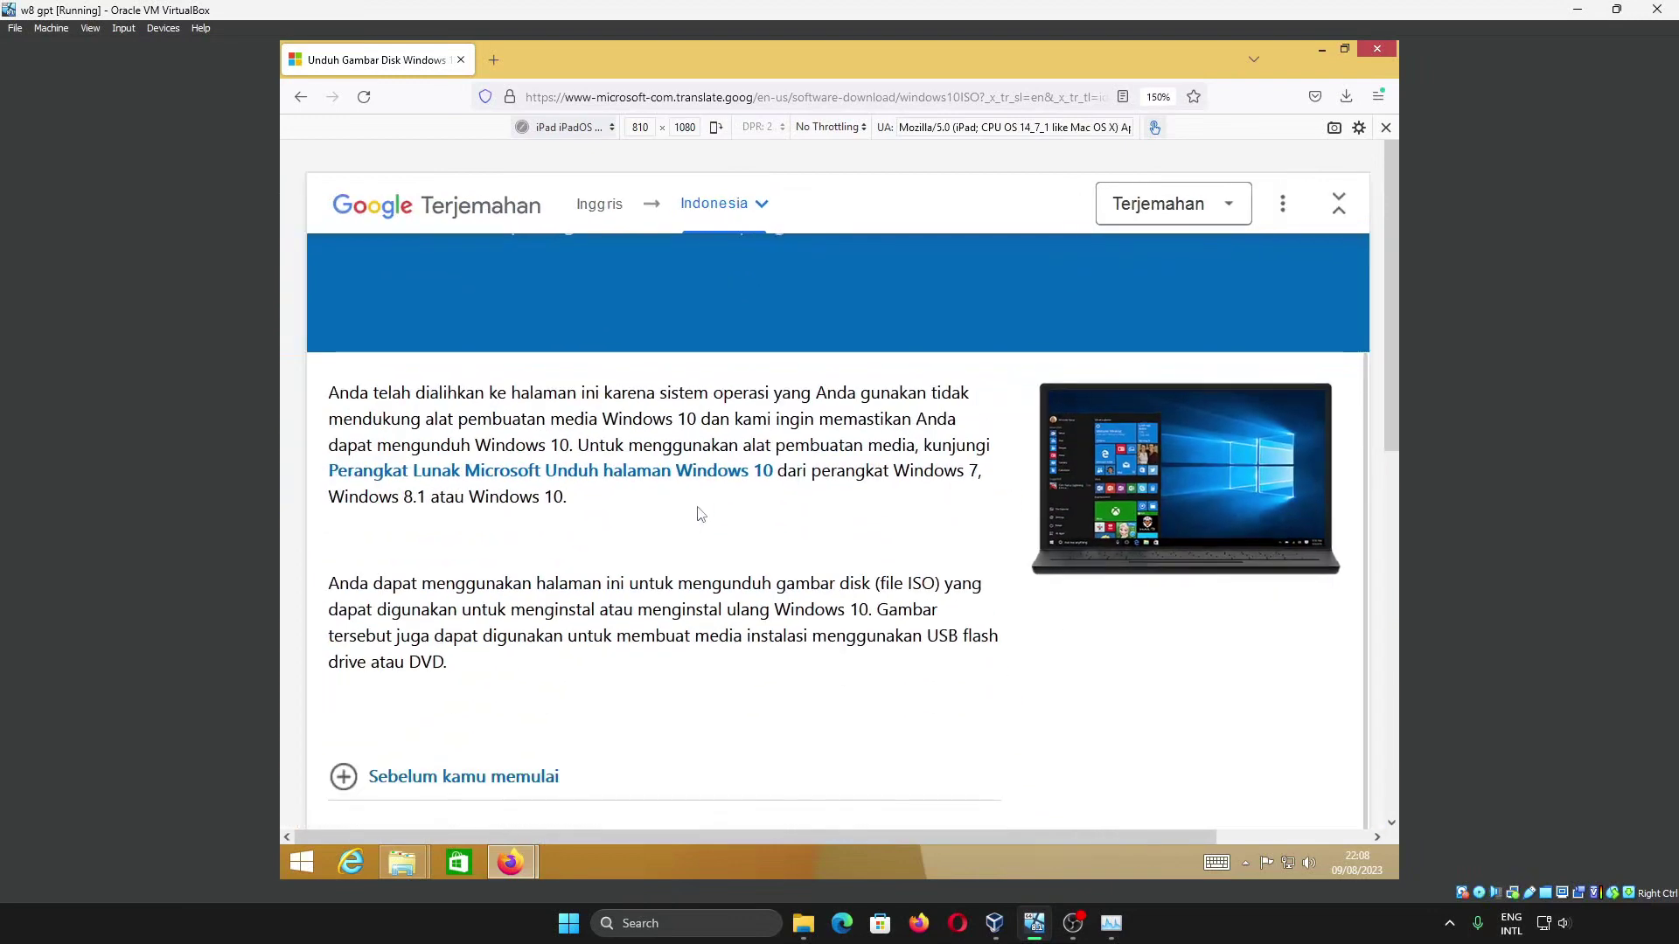
right_click(700, 511)
left_click(821, 525)
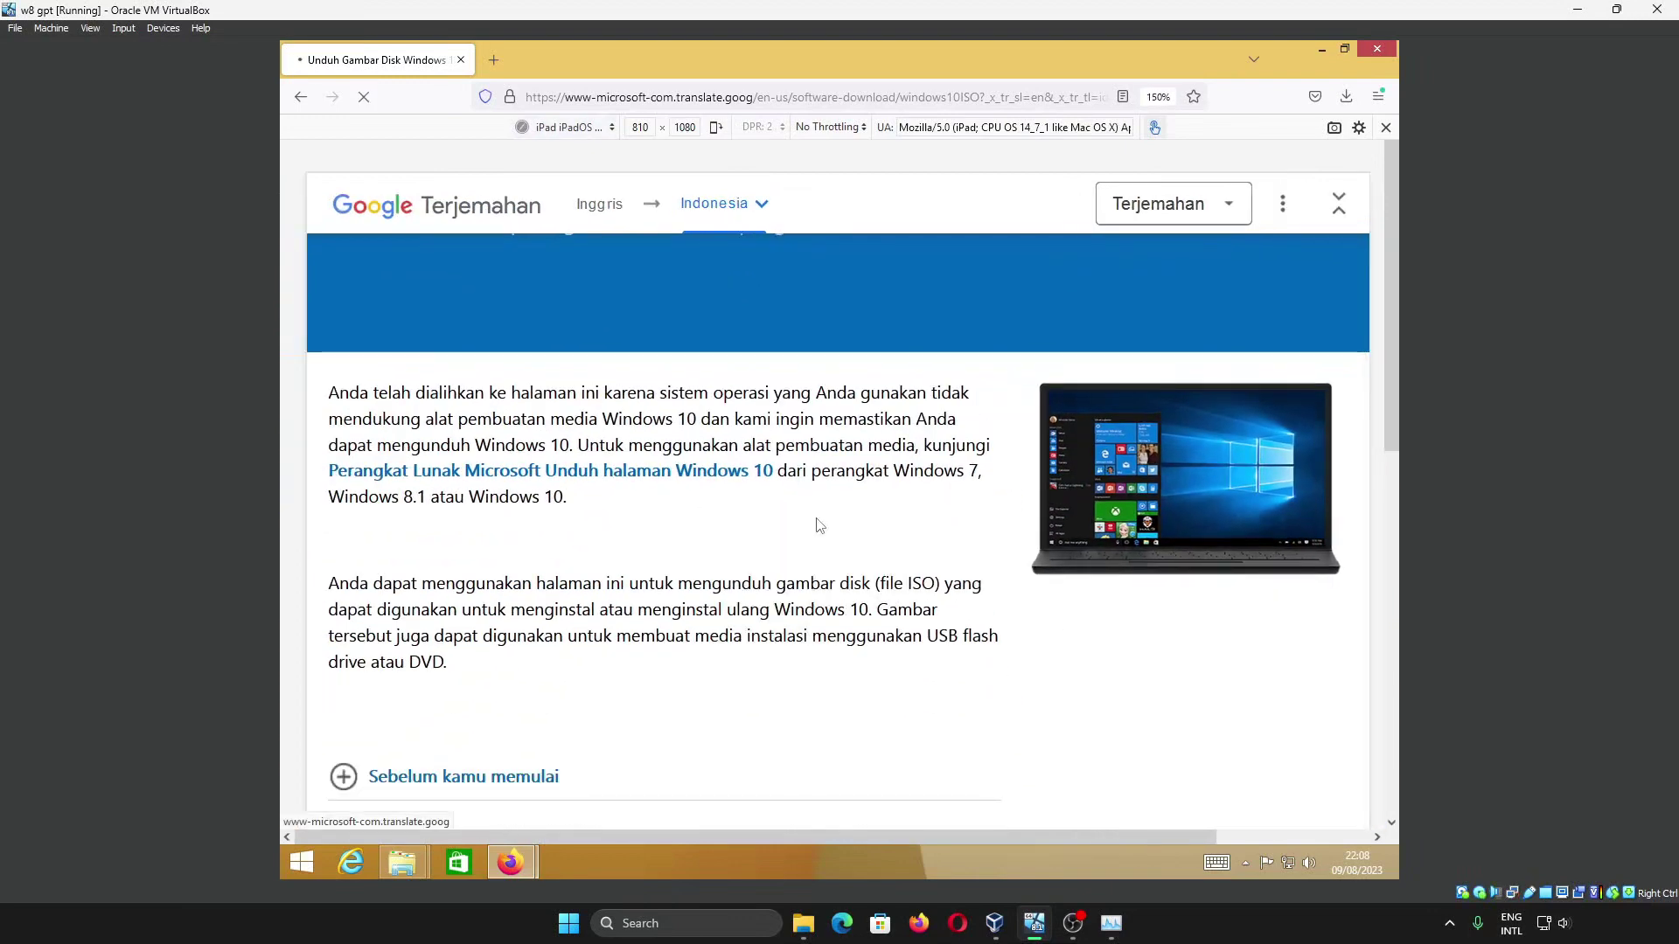
Step: Try to confirm the Windows 10 multi-edition ISO on the translated download page
scroll(672, 497, "down", 5)
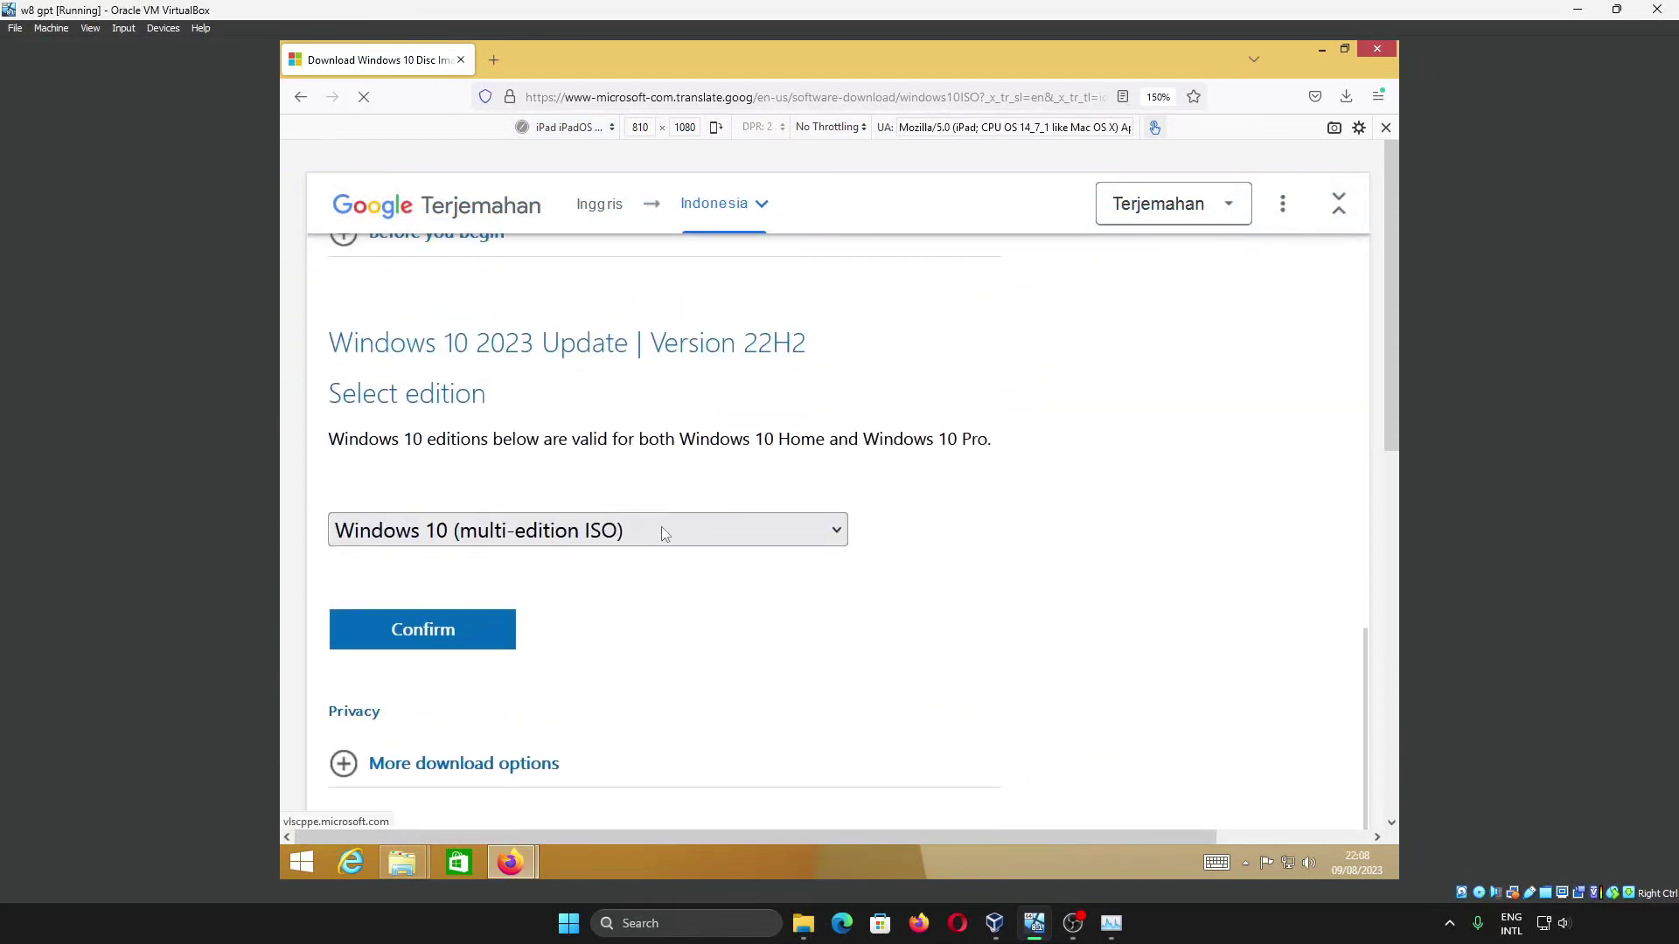
left_click(662, 535)
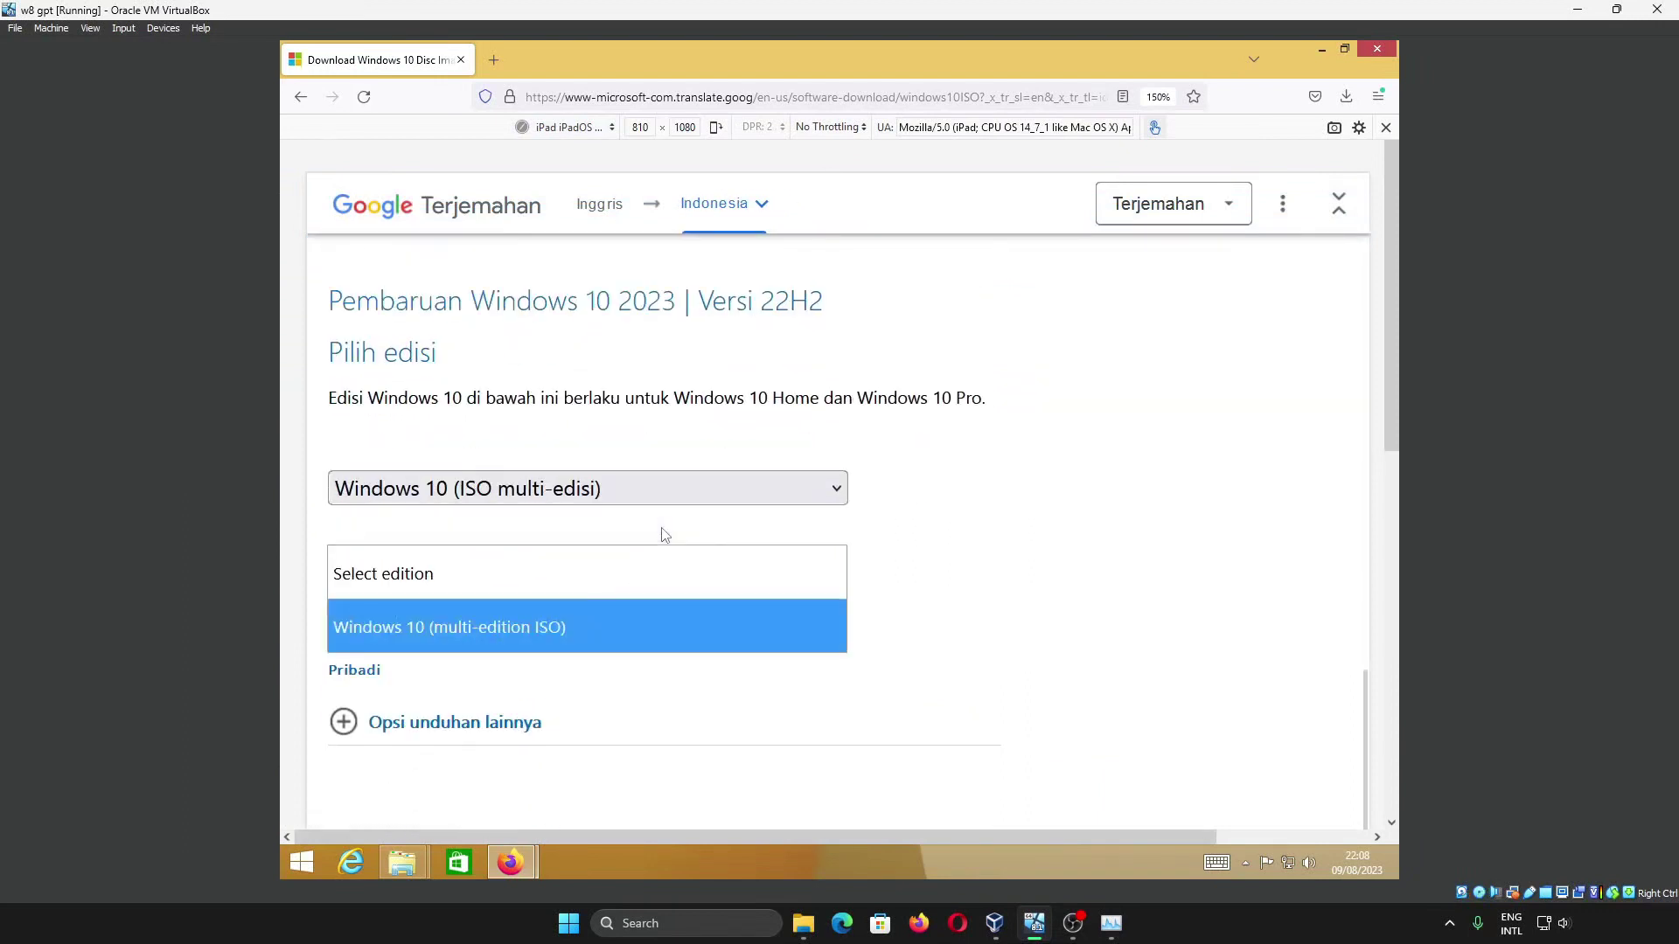
left_click(967, 535)
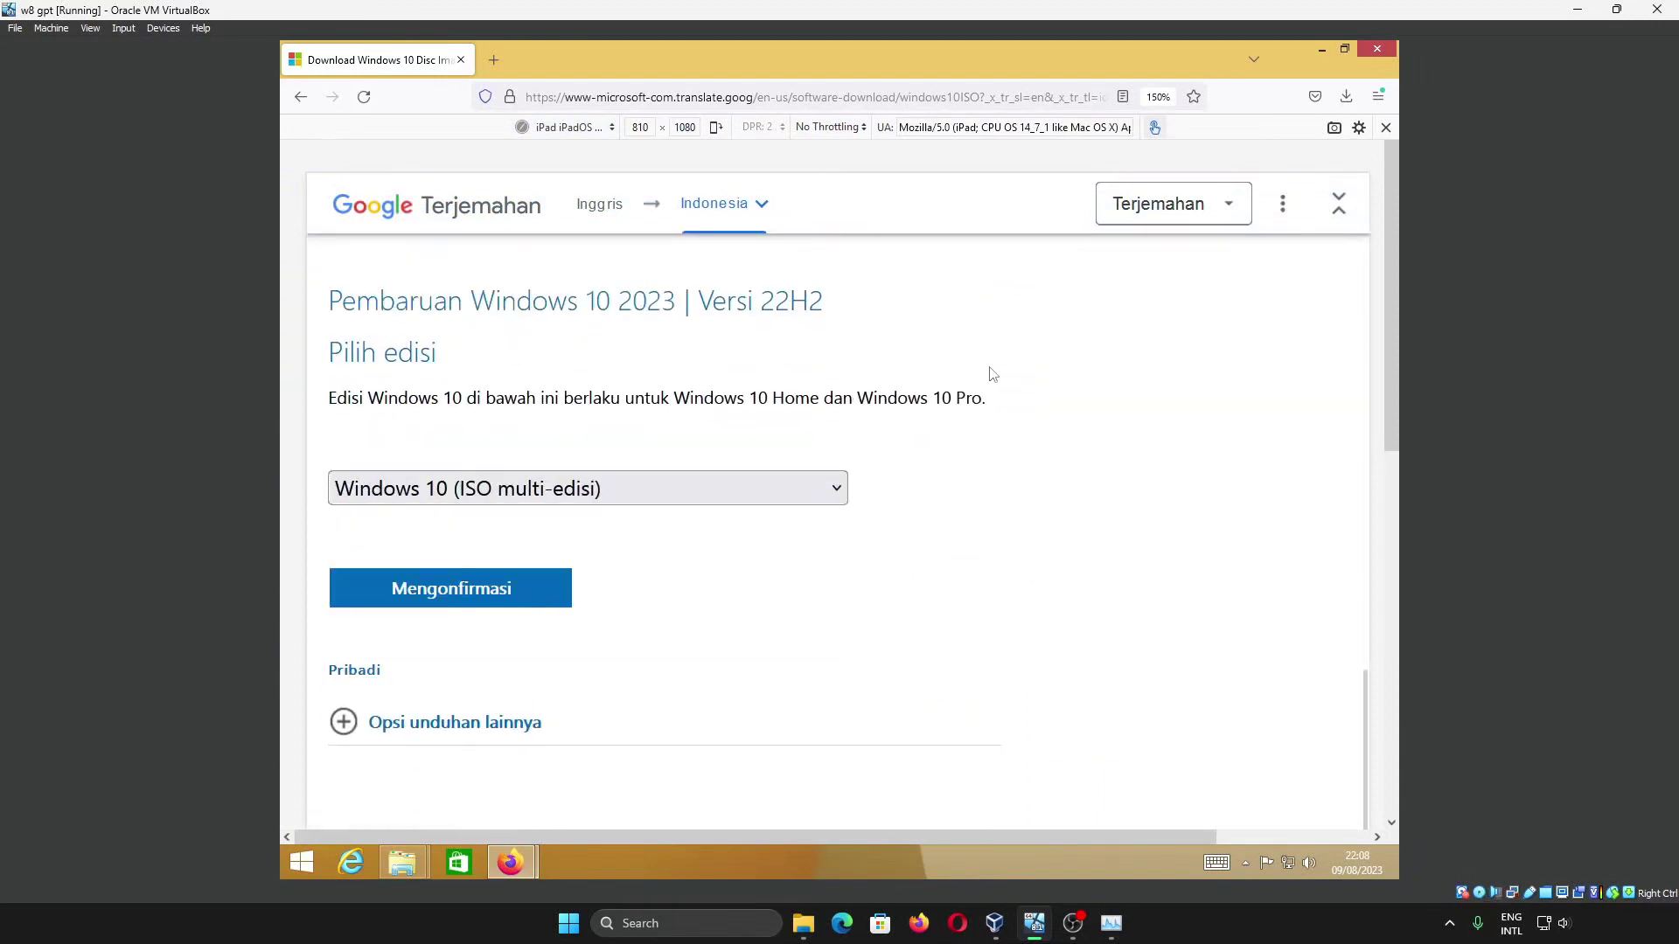
left_click(537, 590)
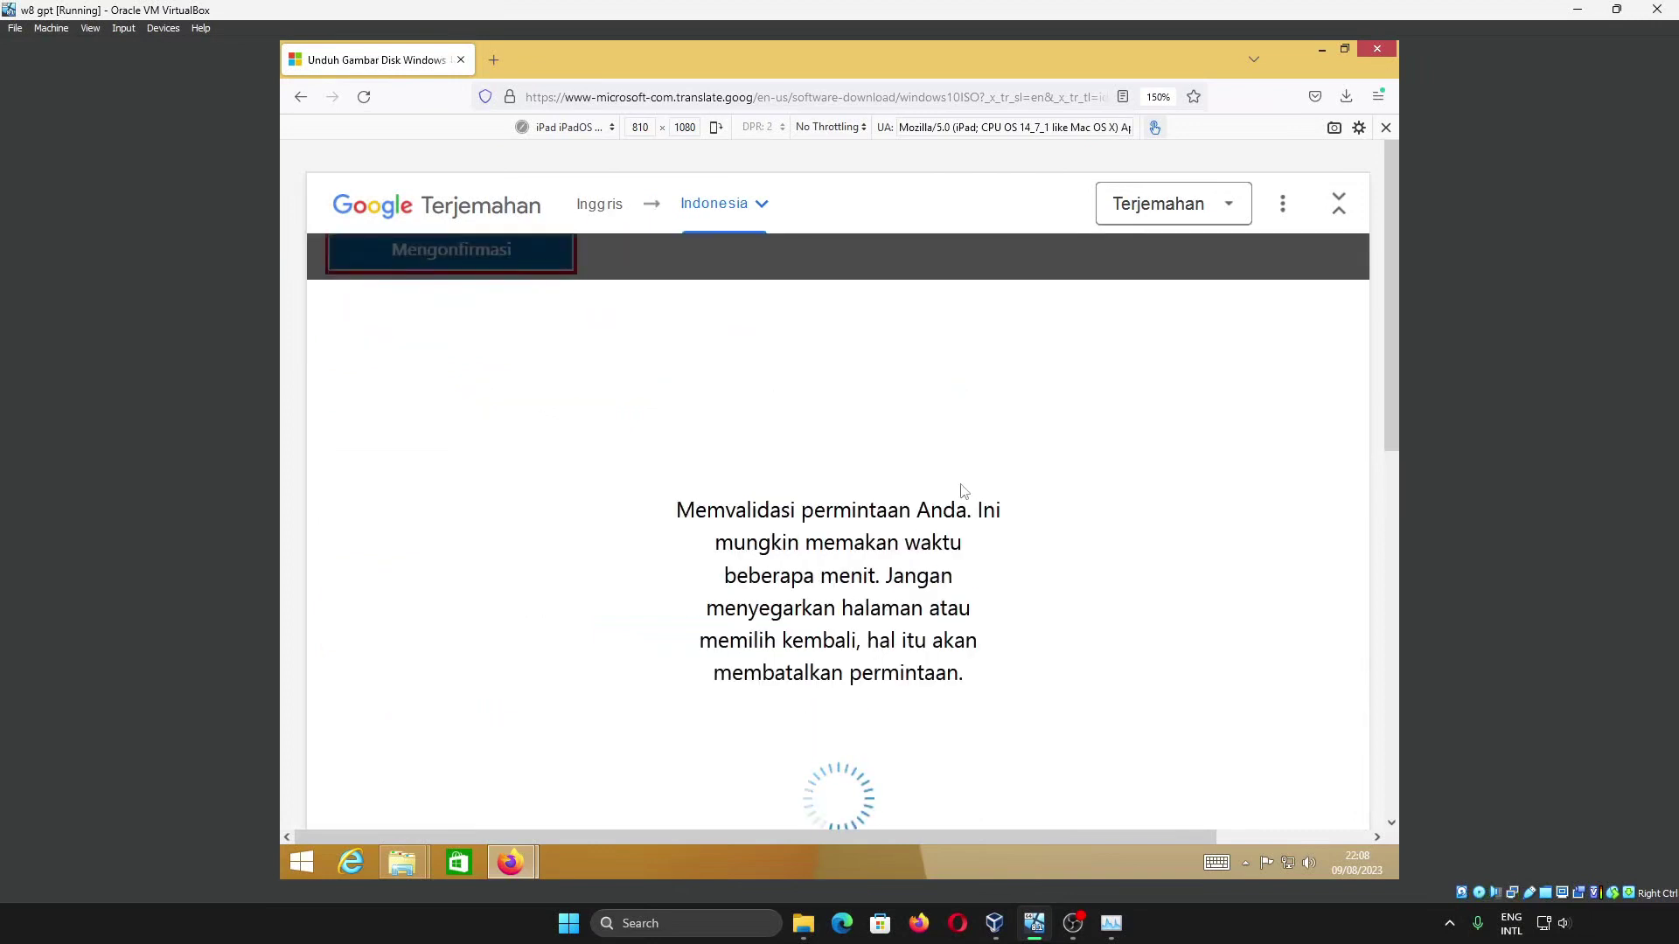
key("ctrl+minus")
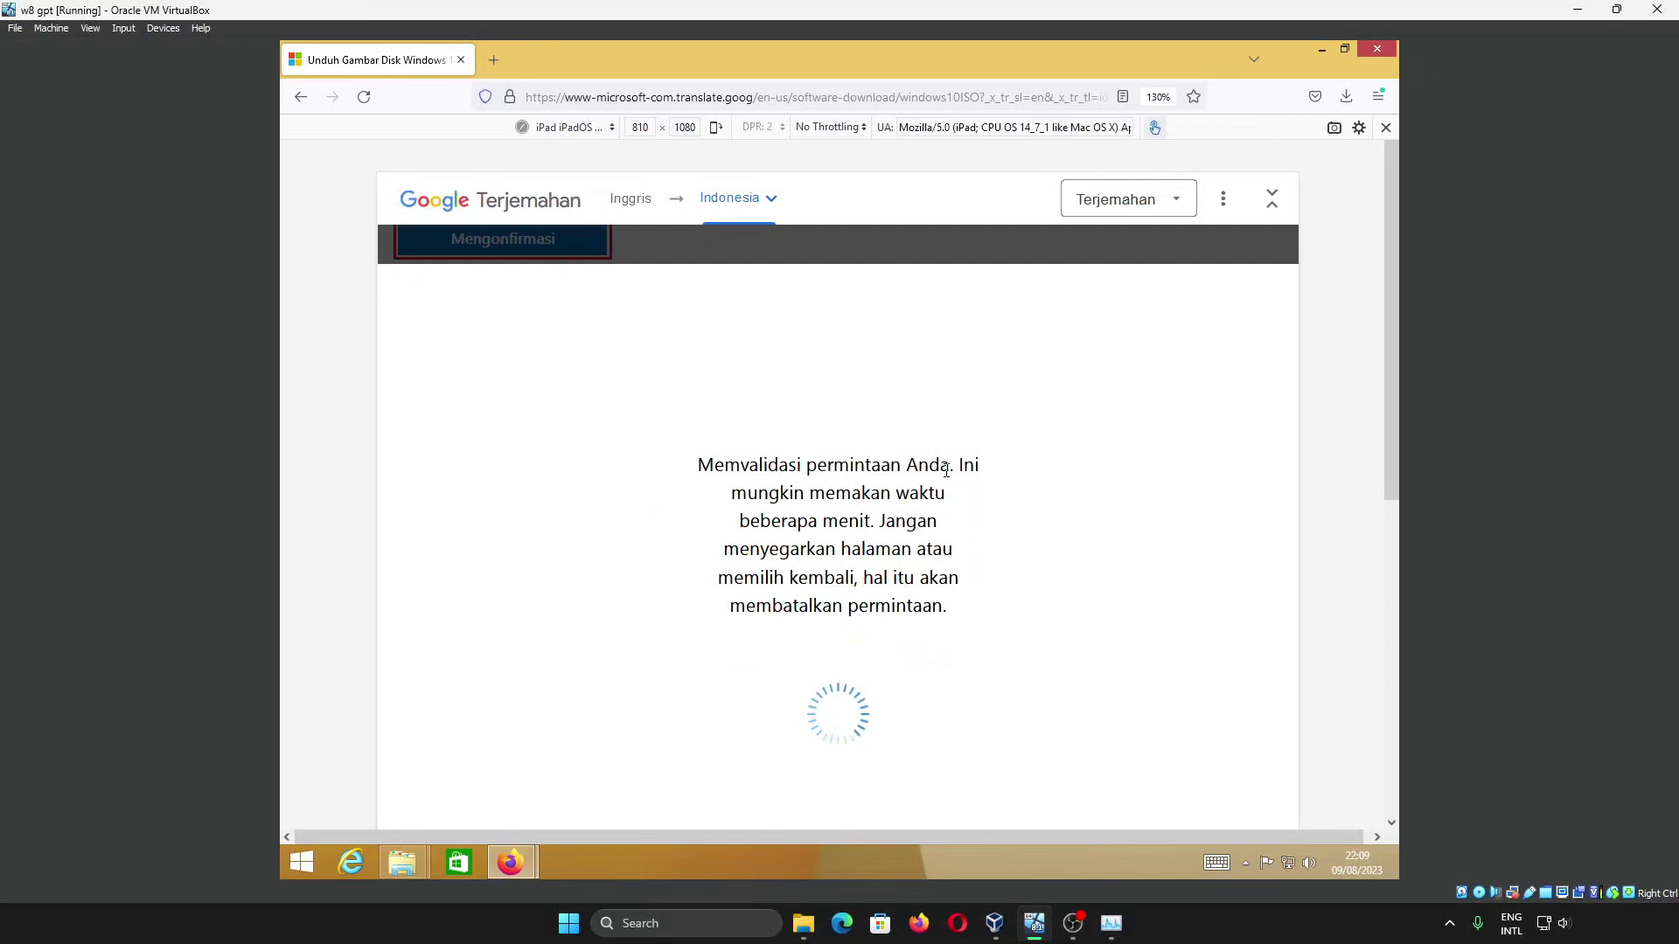
key("ctrl+minus")
key("ctrl+minus")
key("ctrl+minus")
key("ctrl+minus")
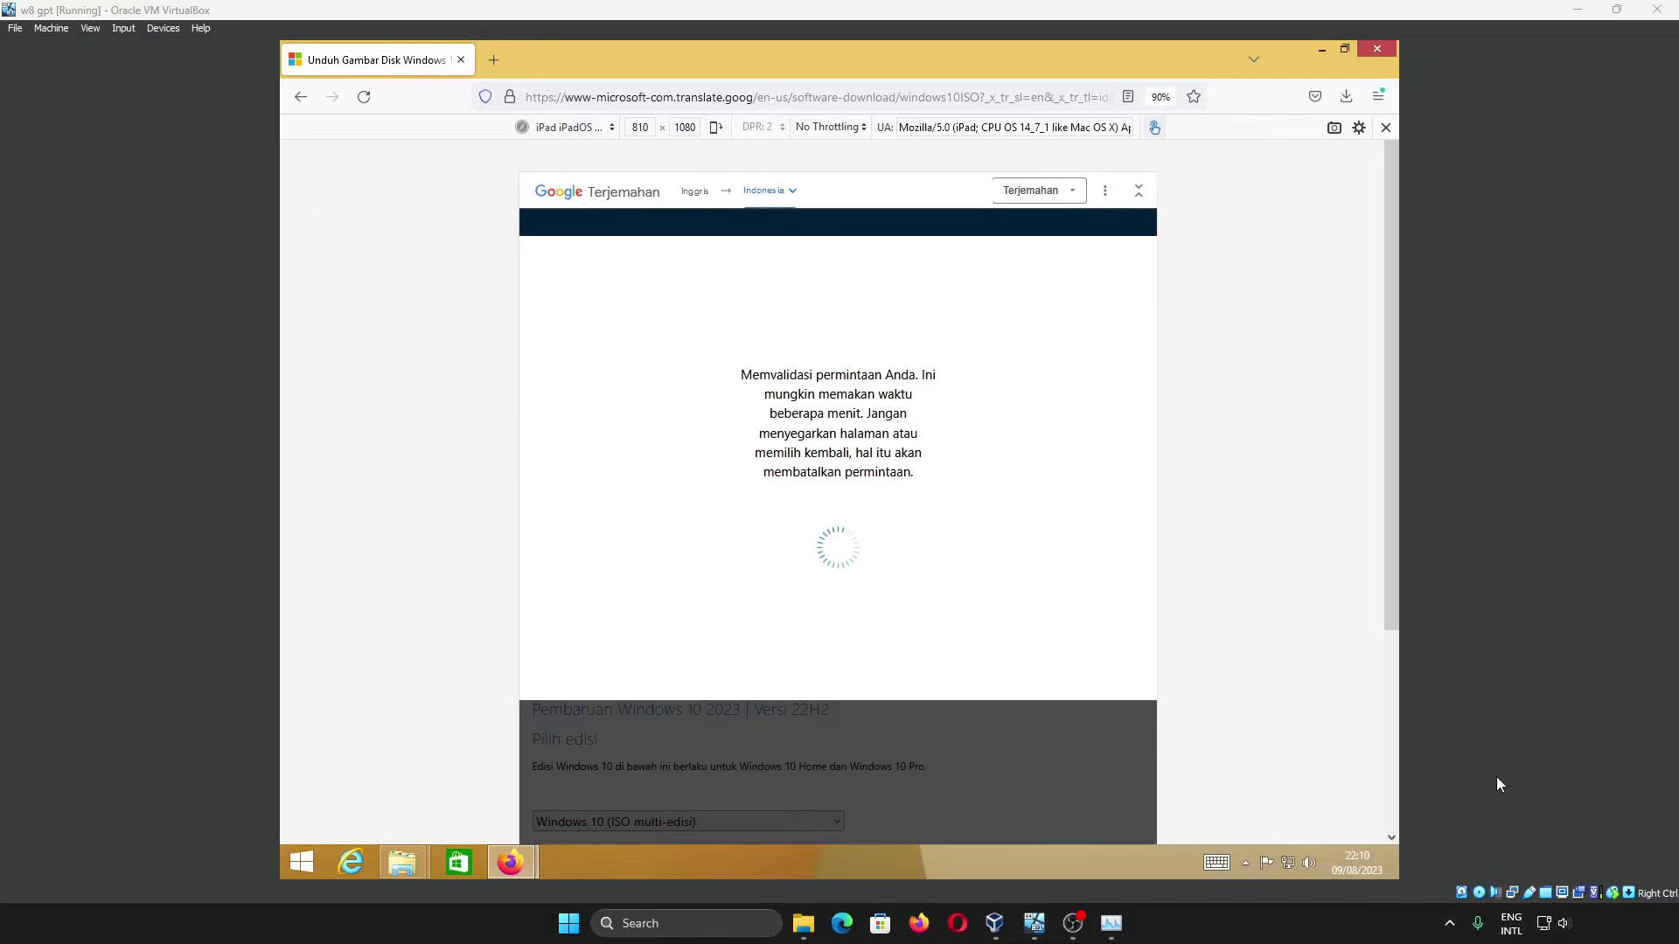
Step: Check the machine's performance figures in Task Manager, and return to the download page in its original English text
right_click(1013, 873)
left_click(1073, 812)
left_click(429, 122)
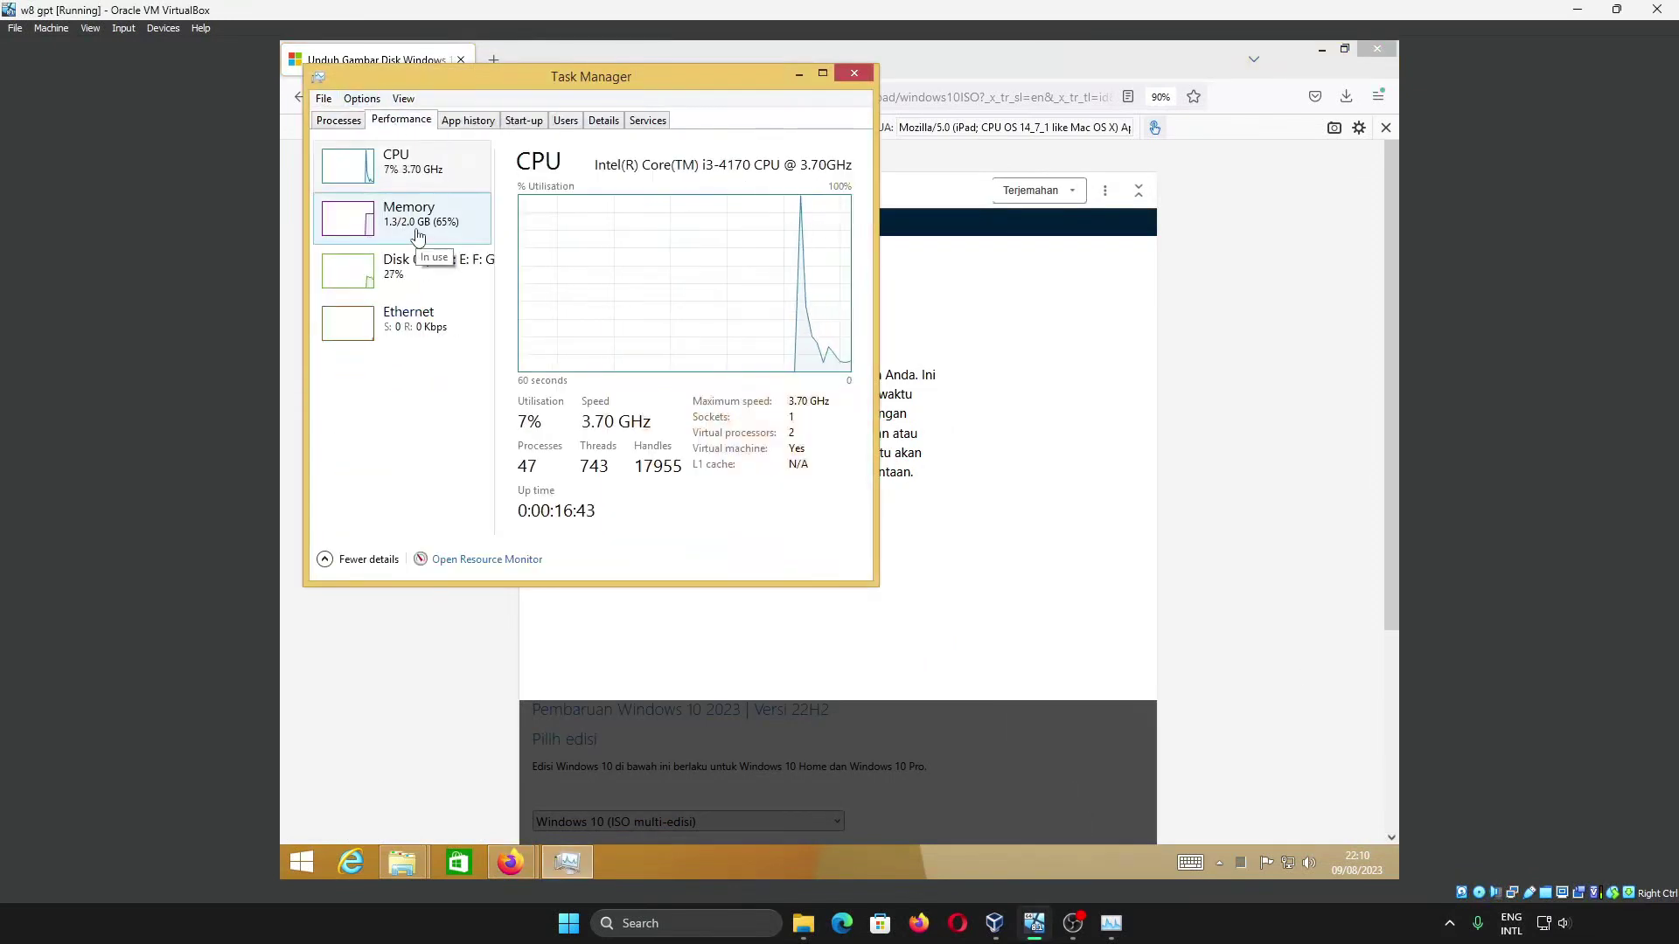
left_click(702, 206)
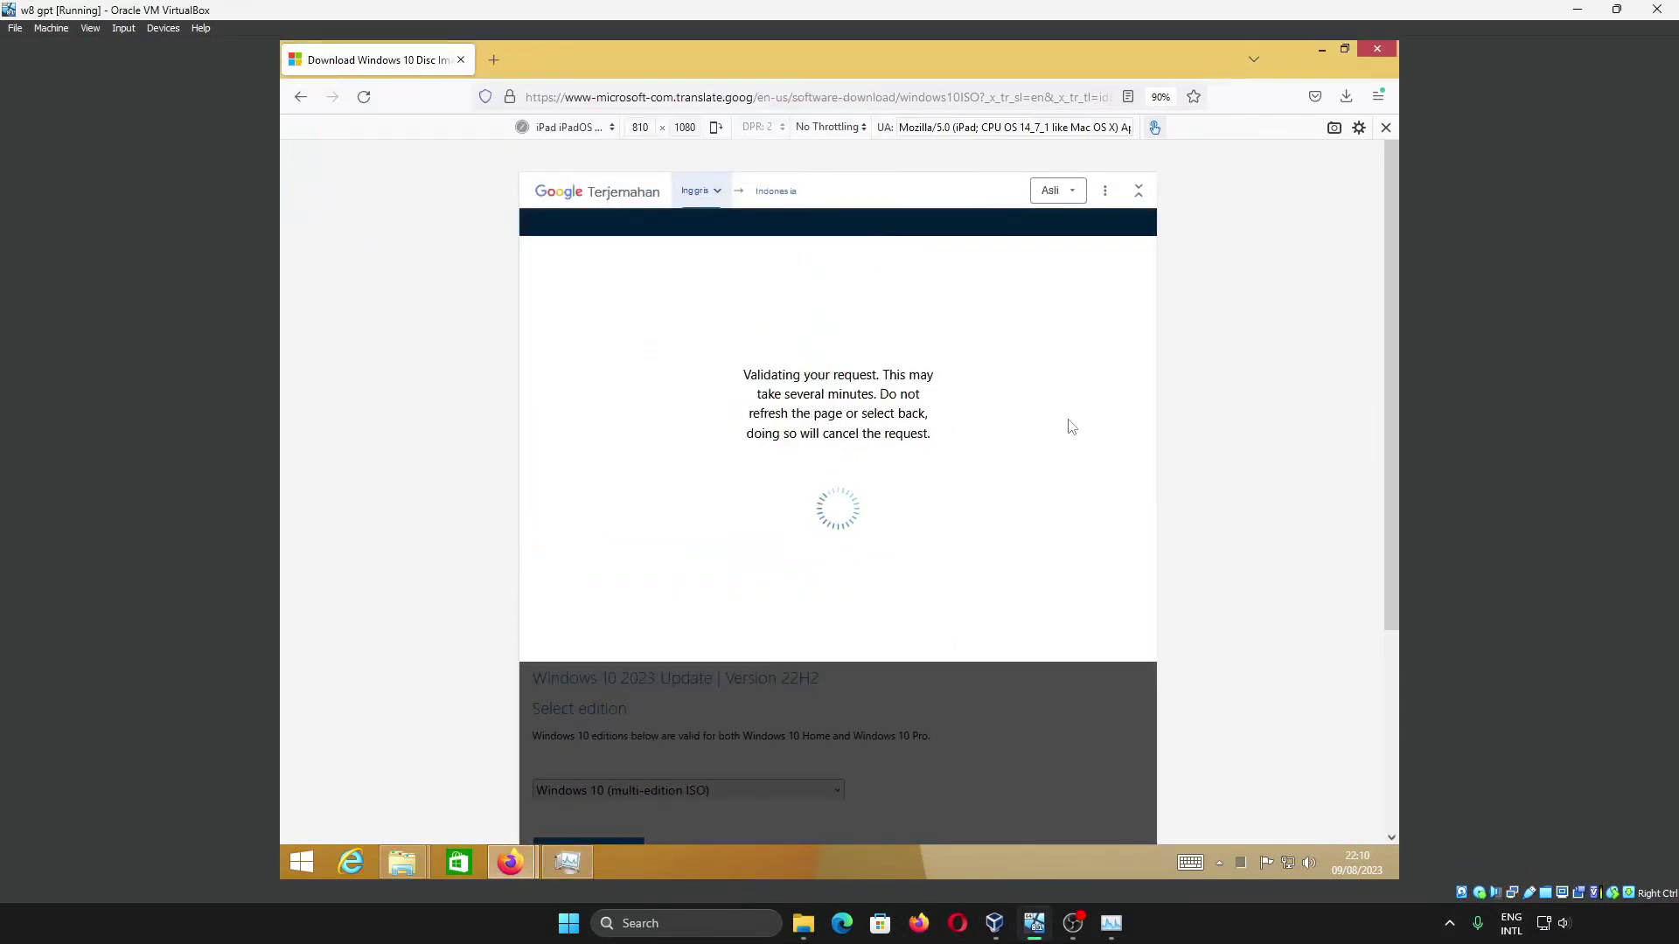
Step: Replace the stalled download tab with a new one and search Google for "windows 10 iso download"
left_click(491, 60)
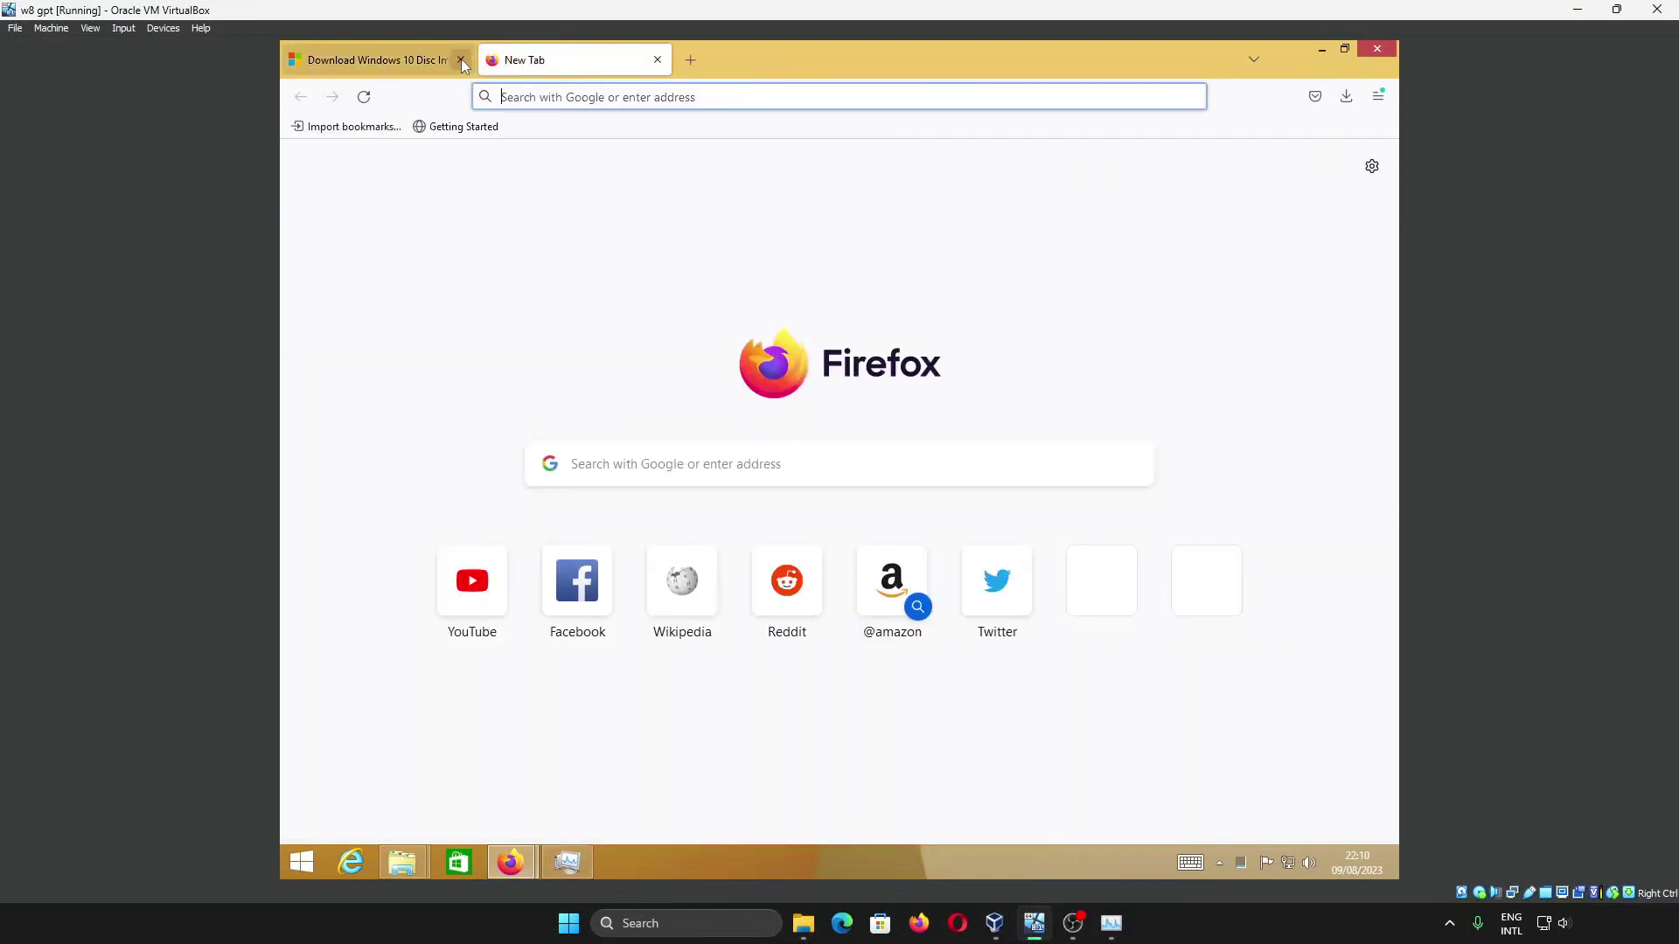
left_click(460, 60)
left_click(715, 470)
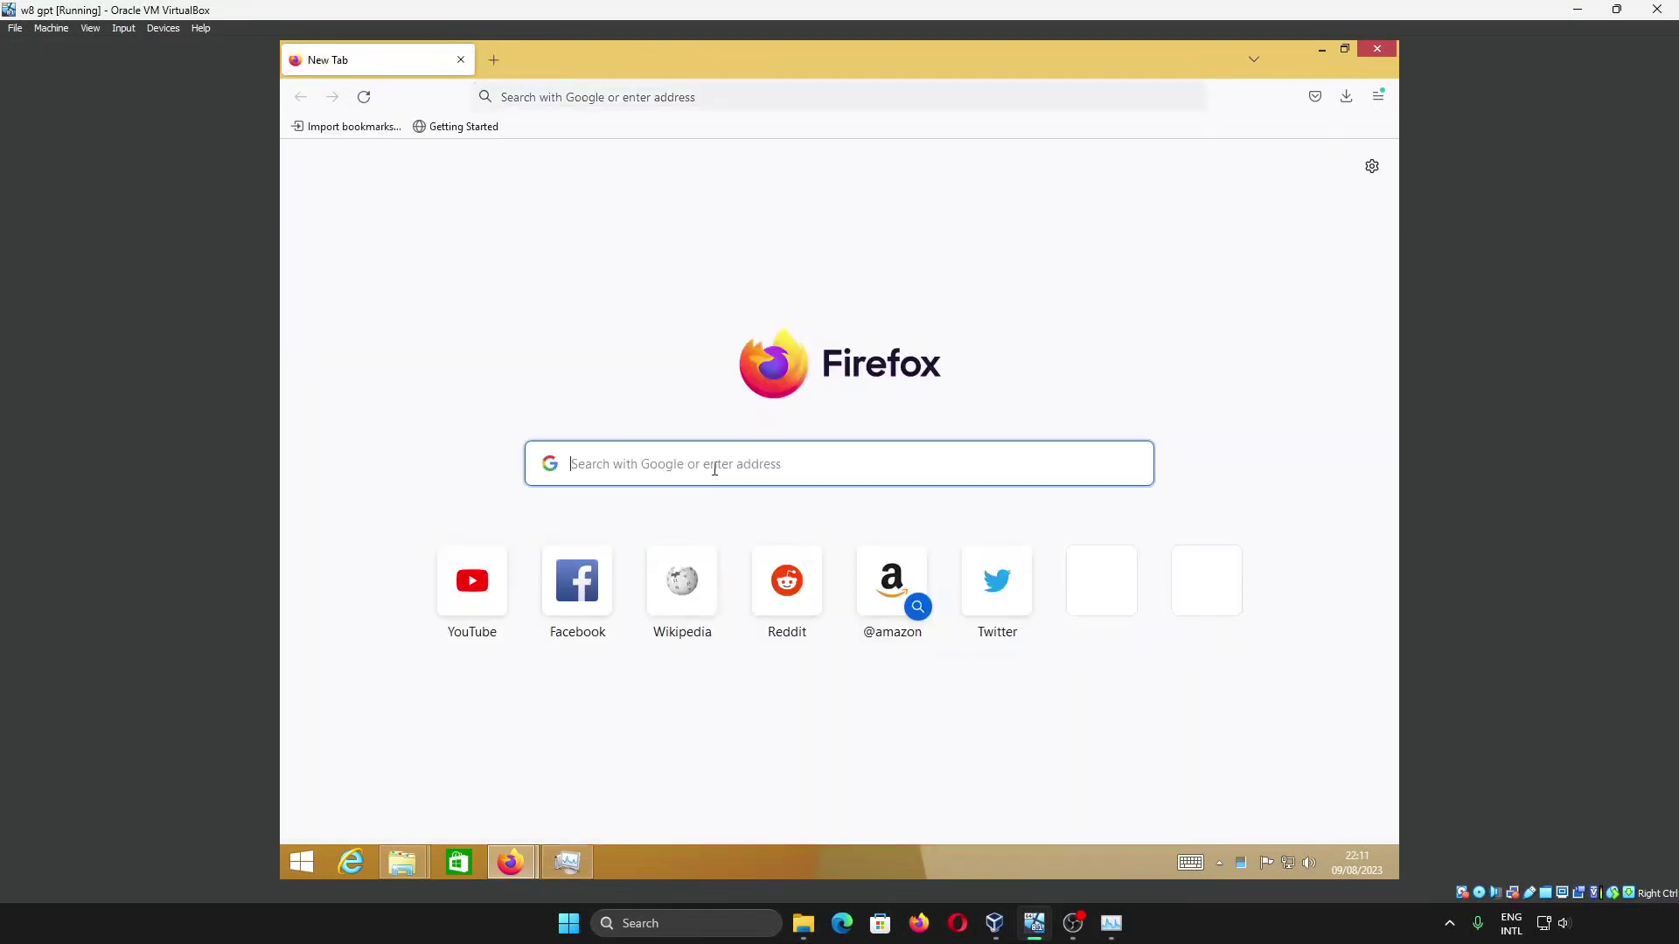
type("windows 10")
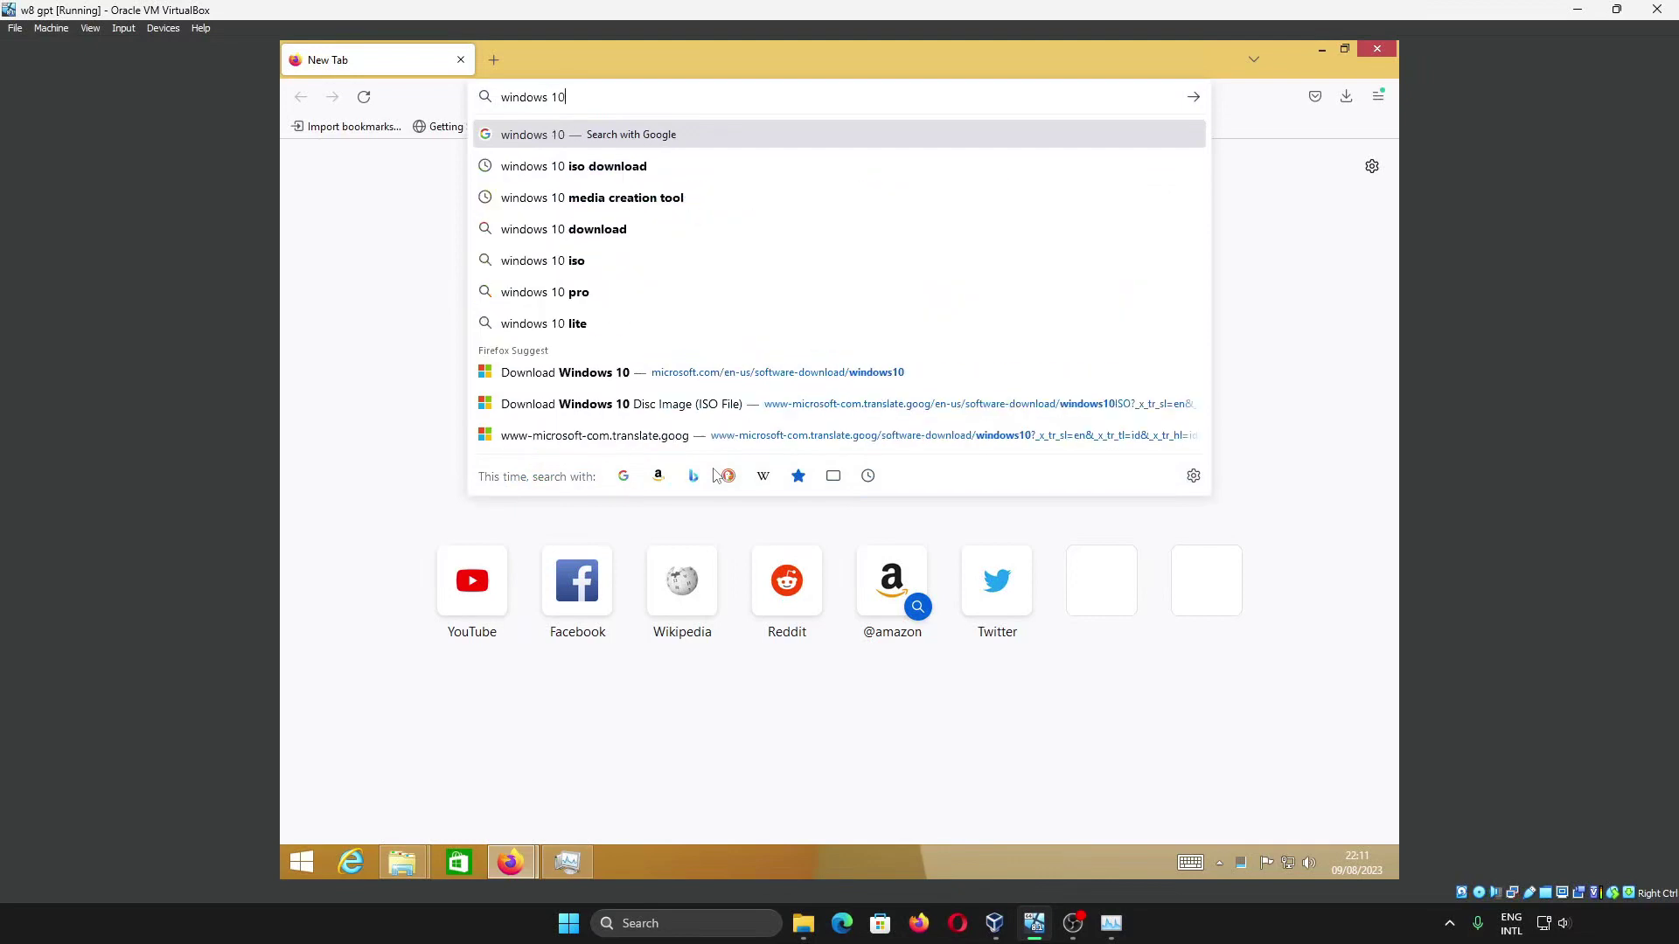
key("Down")
key("Return")
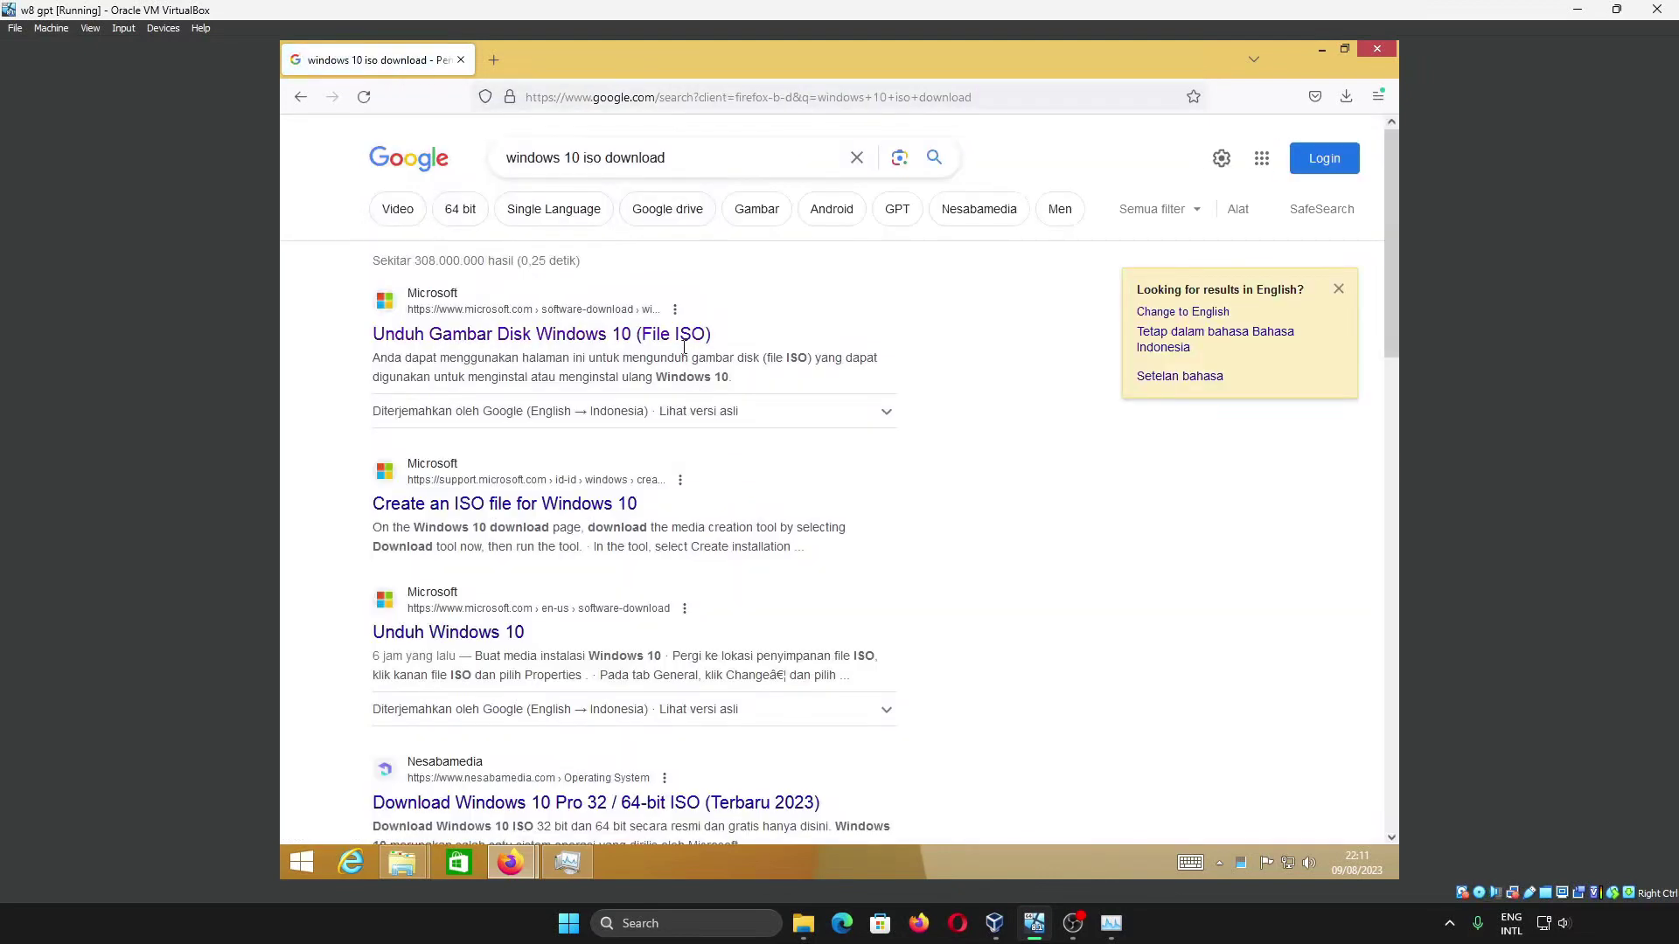
Step: Open the original English version of Microsoft's Windows 10 disc image page from the first search result
left_click(680, 346)
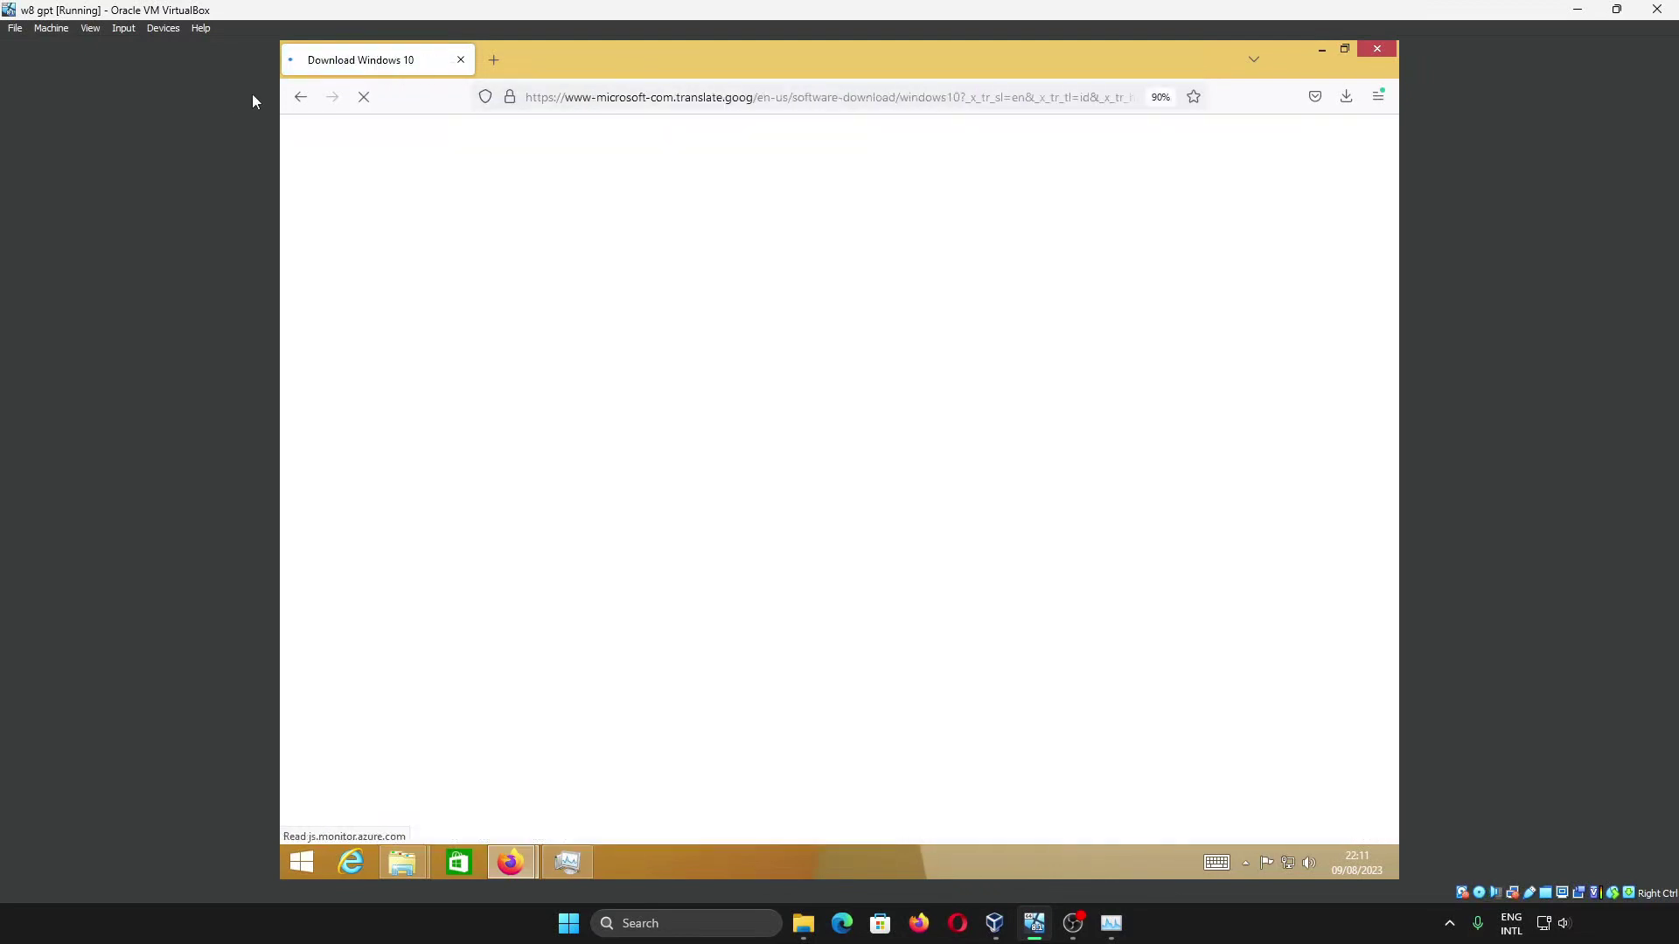
key("alt+Left")
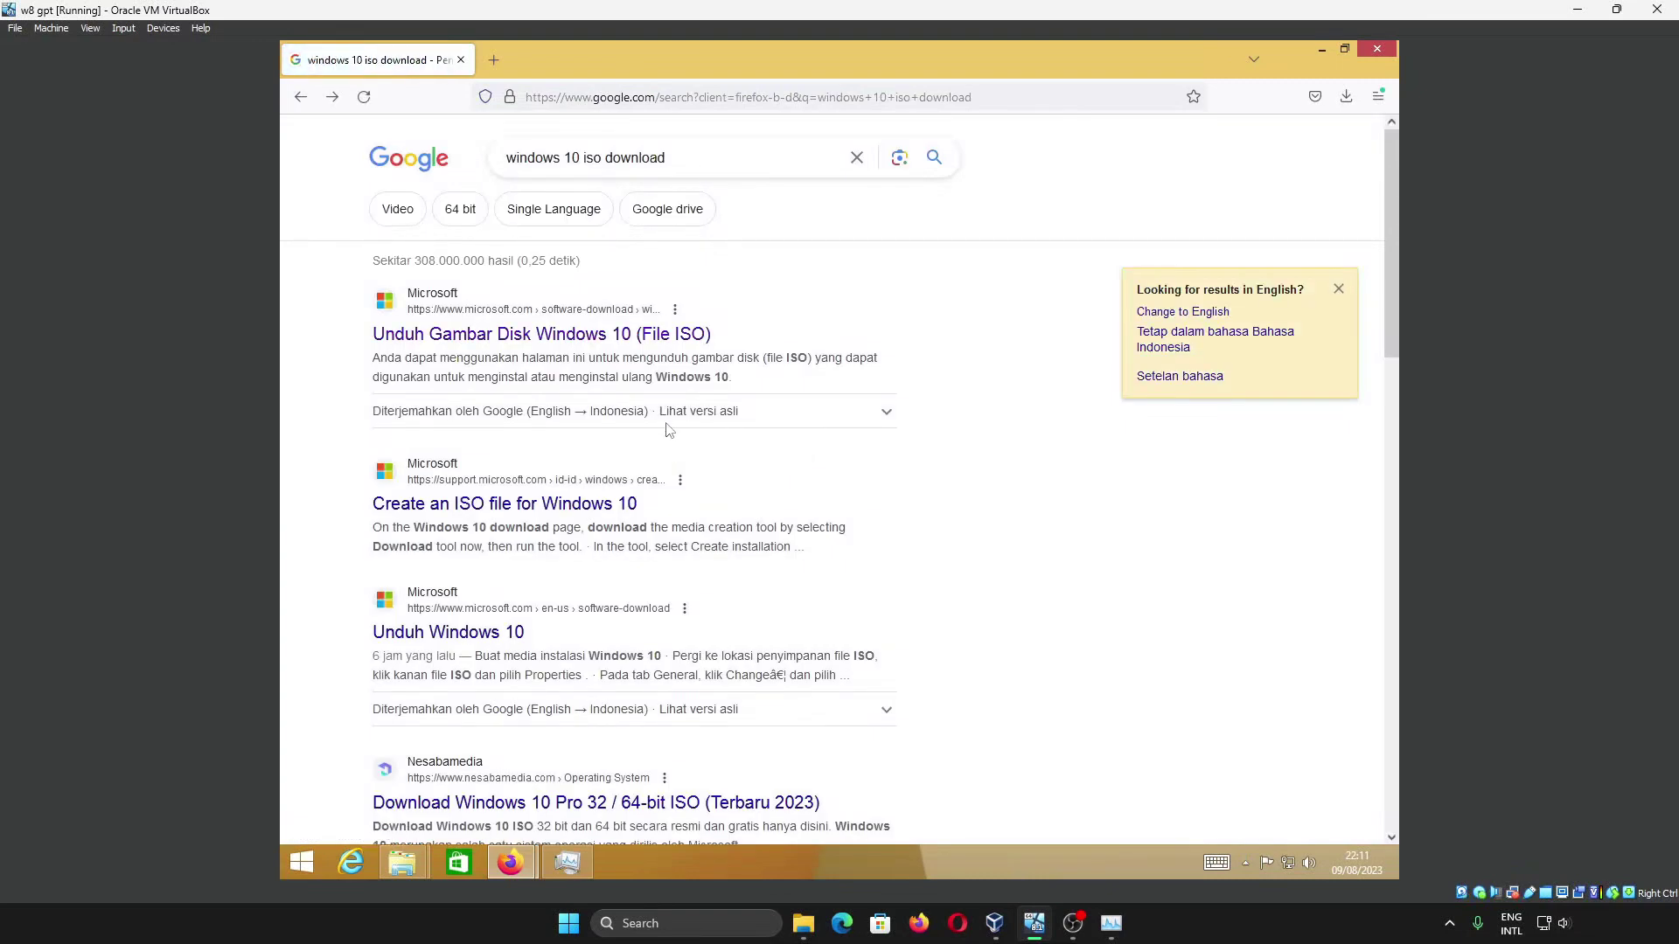
left_click(698, 412)
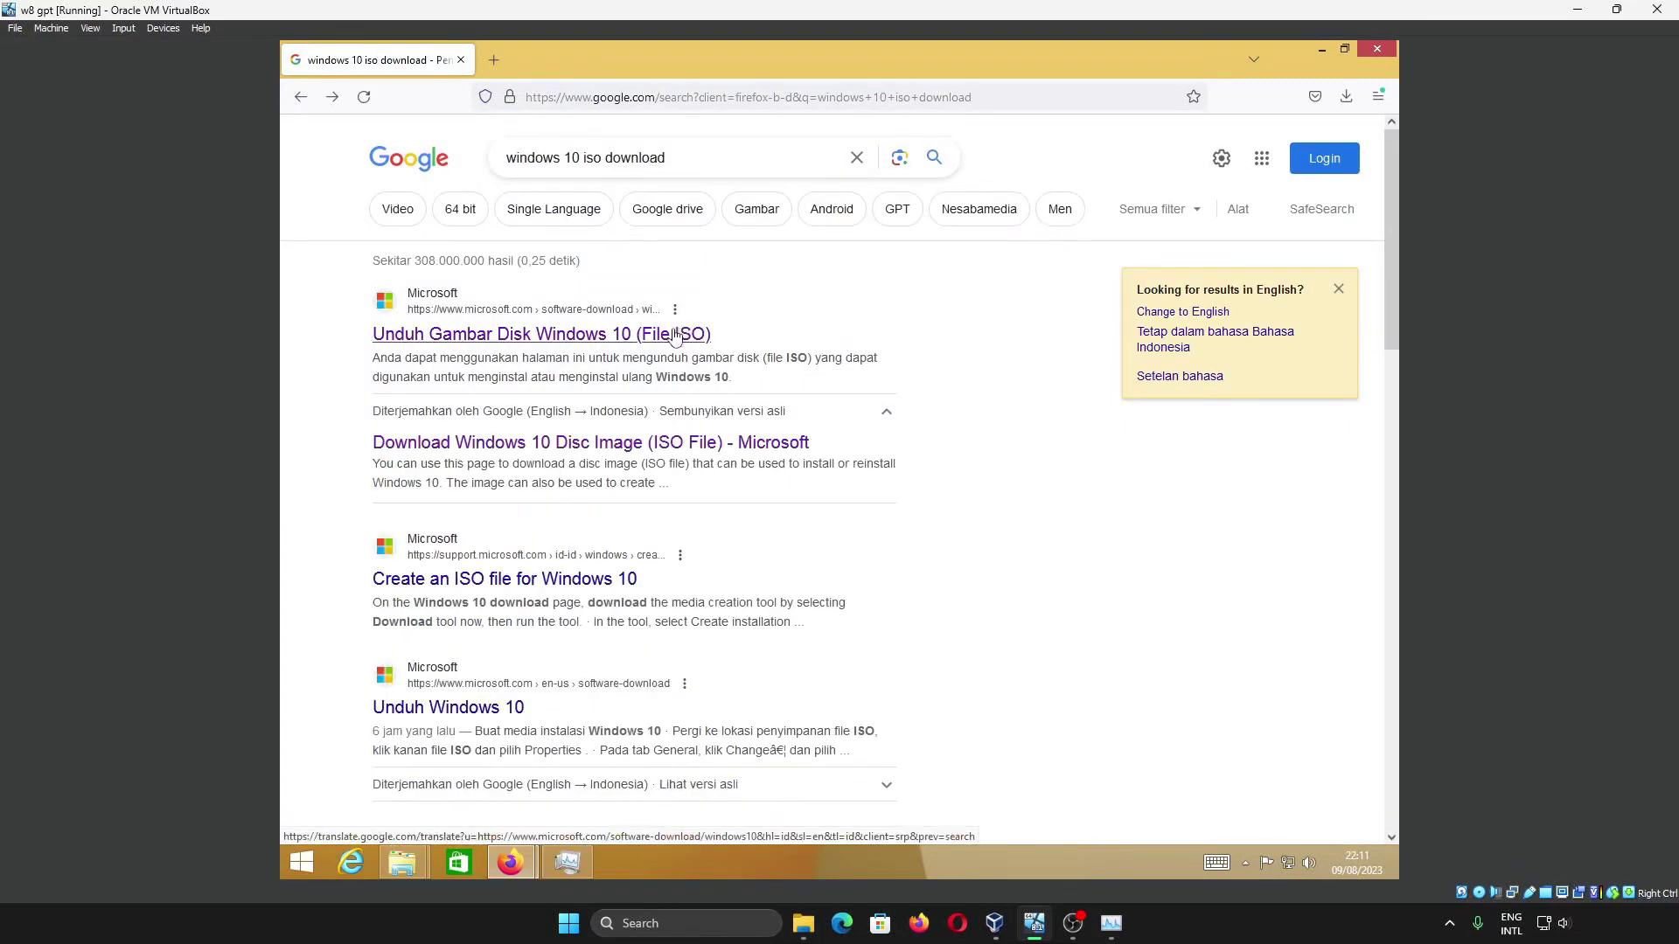
left_click(657, 442)
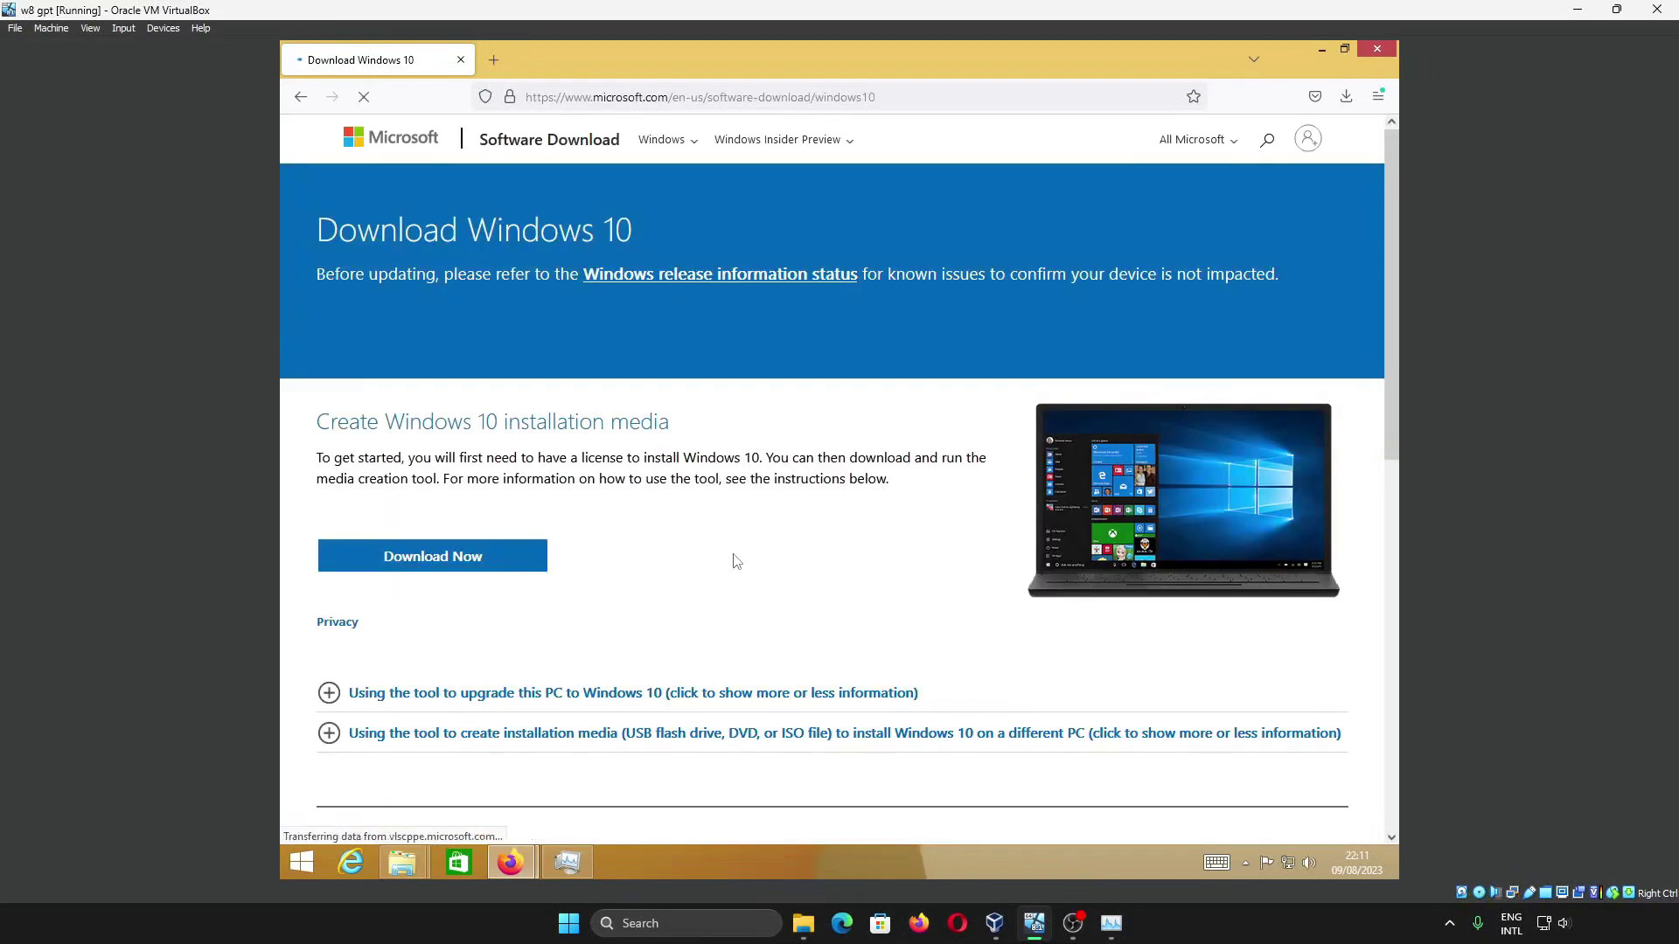
Step: Turn on responsive design mode with the iPad device, reload the Windows 10 download page and close the developer tools
right_click(792, 517)
left_click(828, 686)
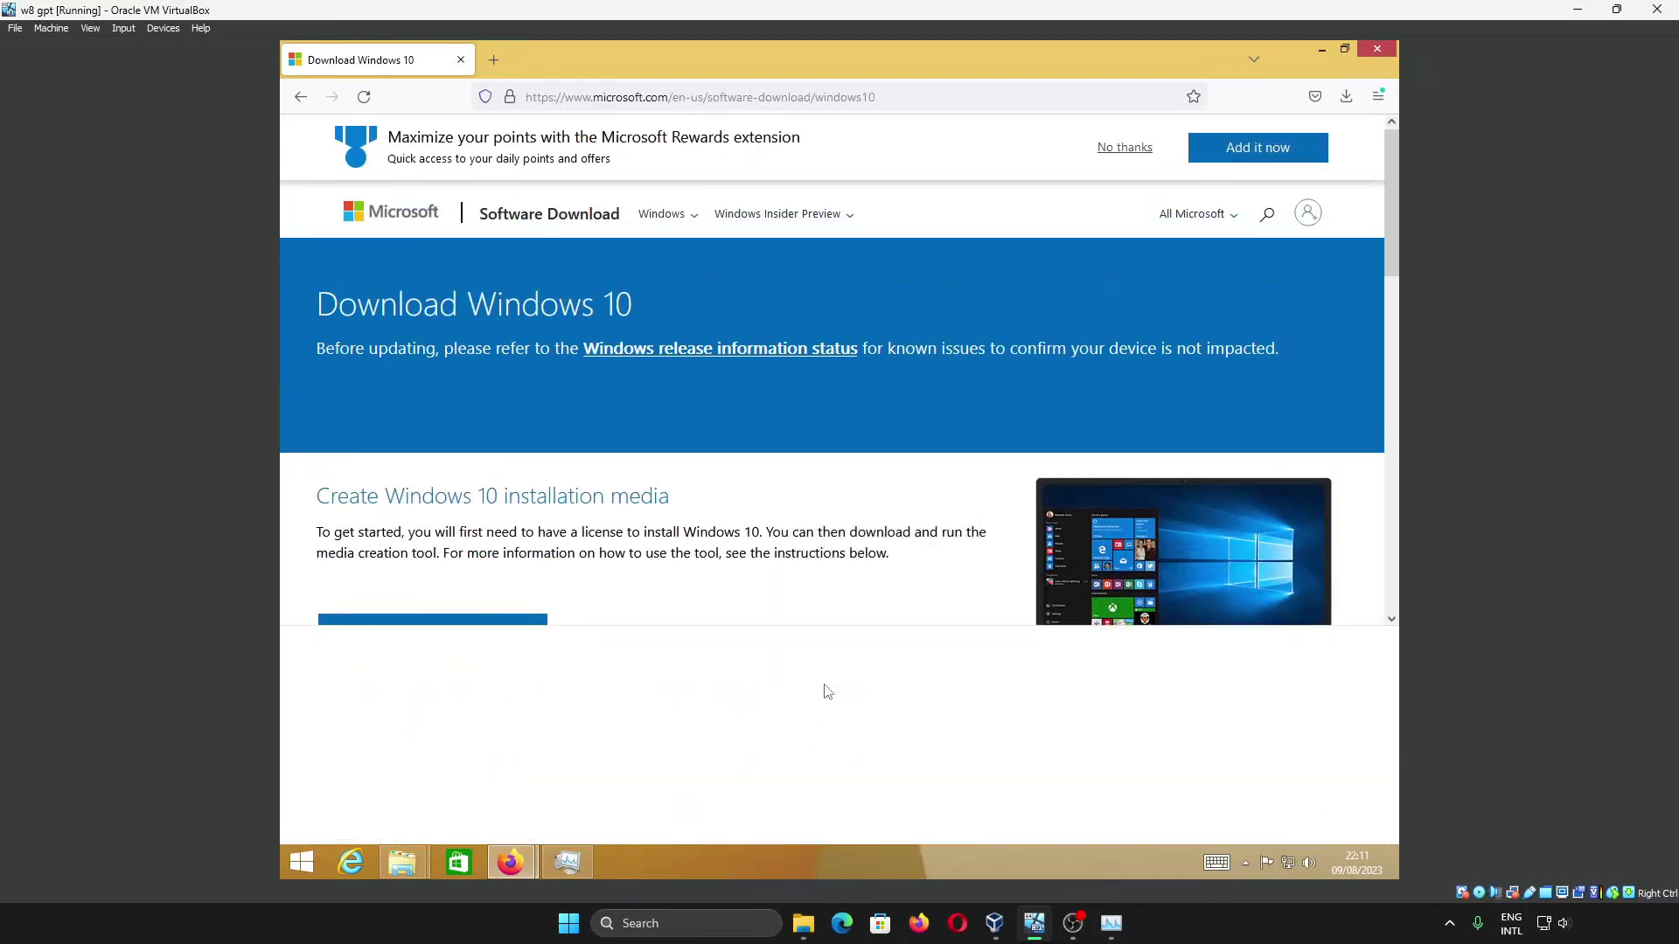
key("ctrl+shift+m")
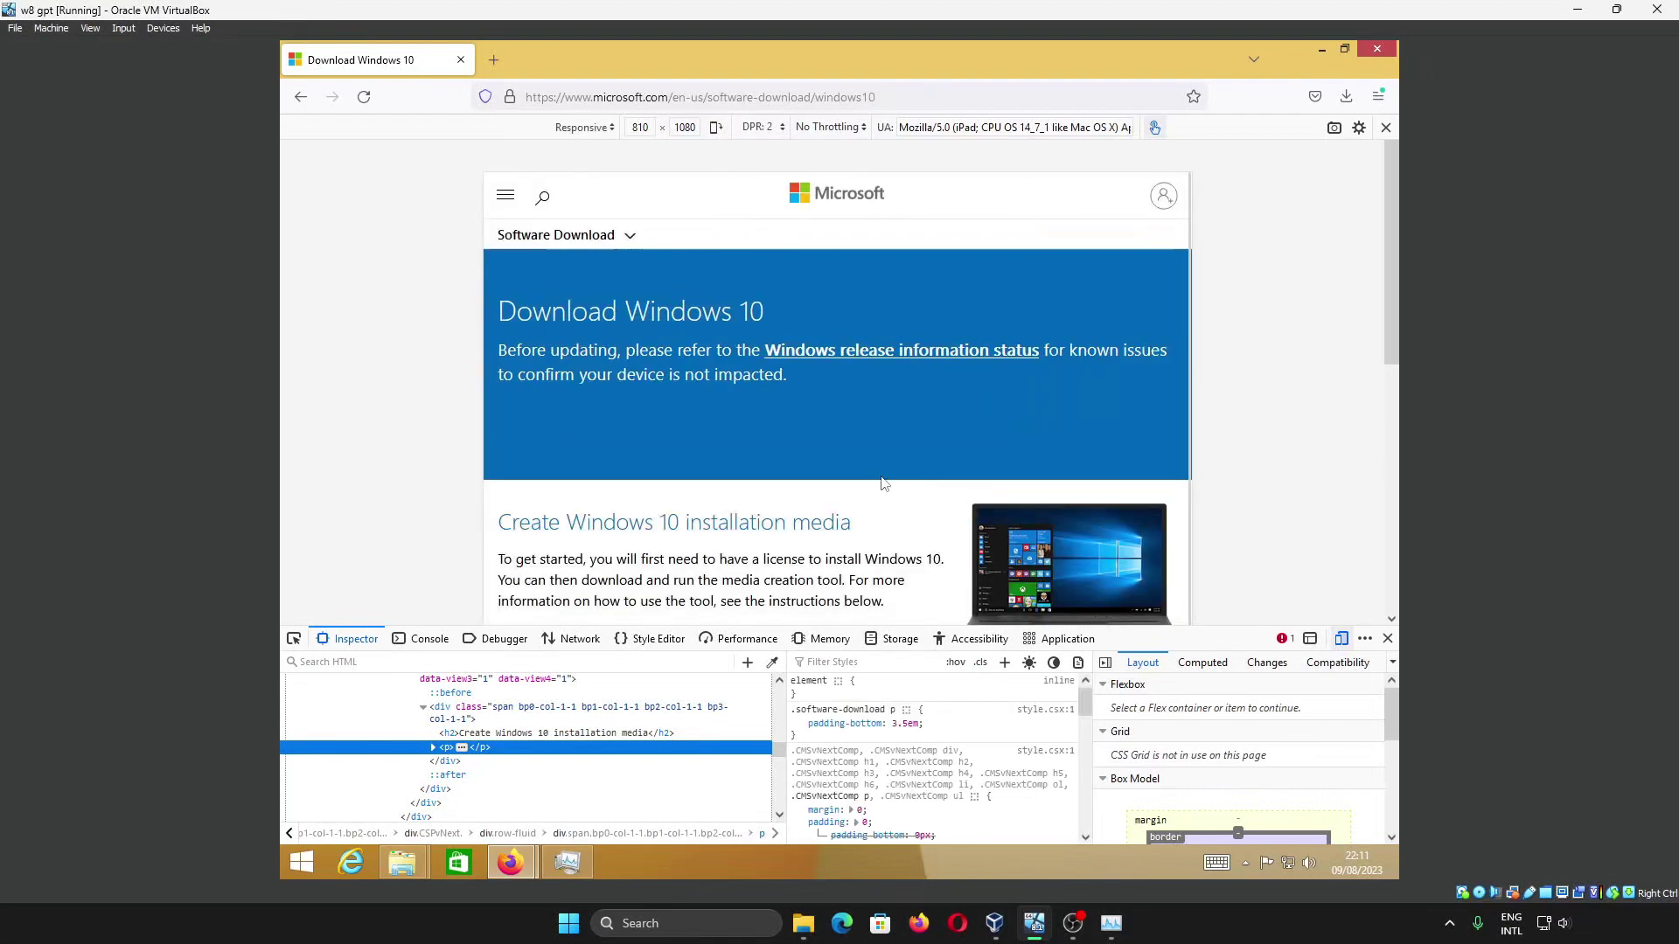
scroll(883, 483, "down", 3)
right_click(641, 265)
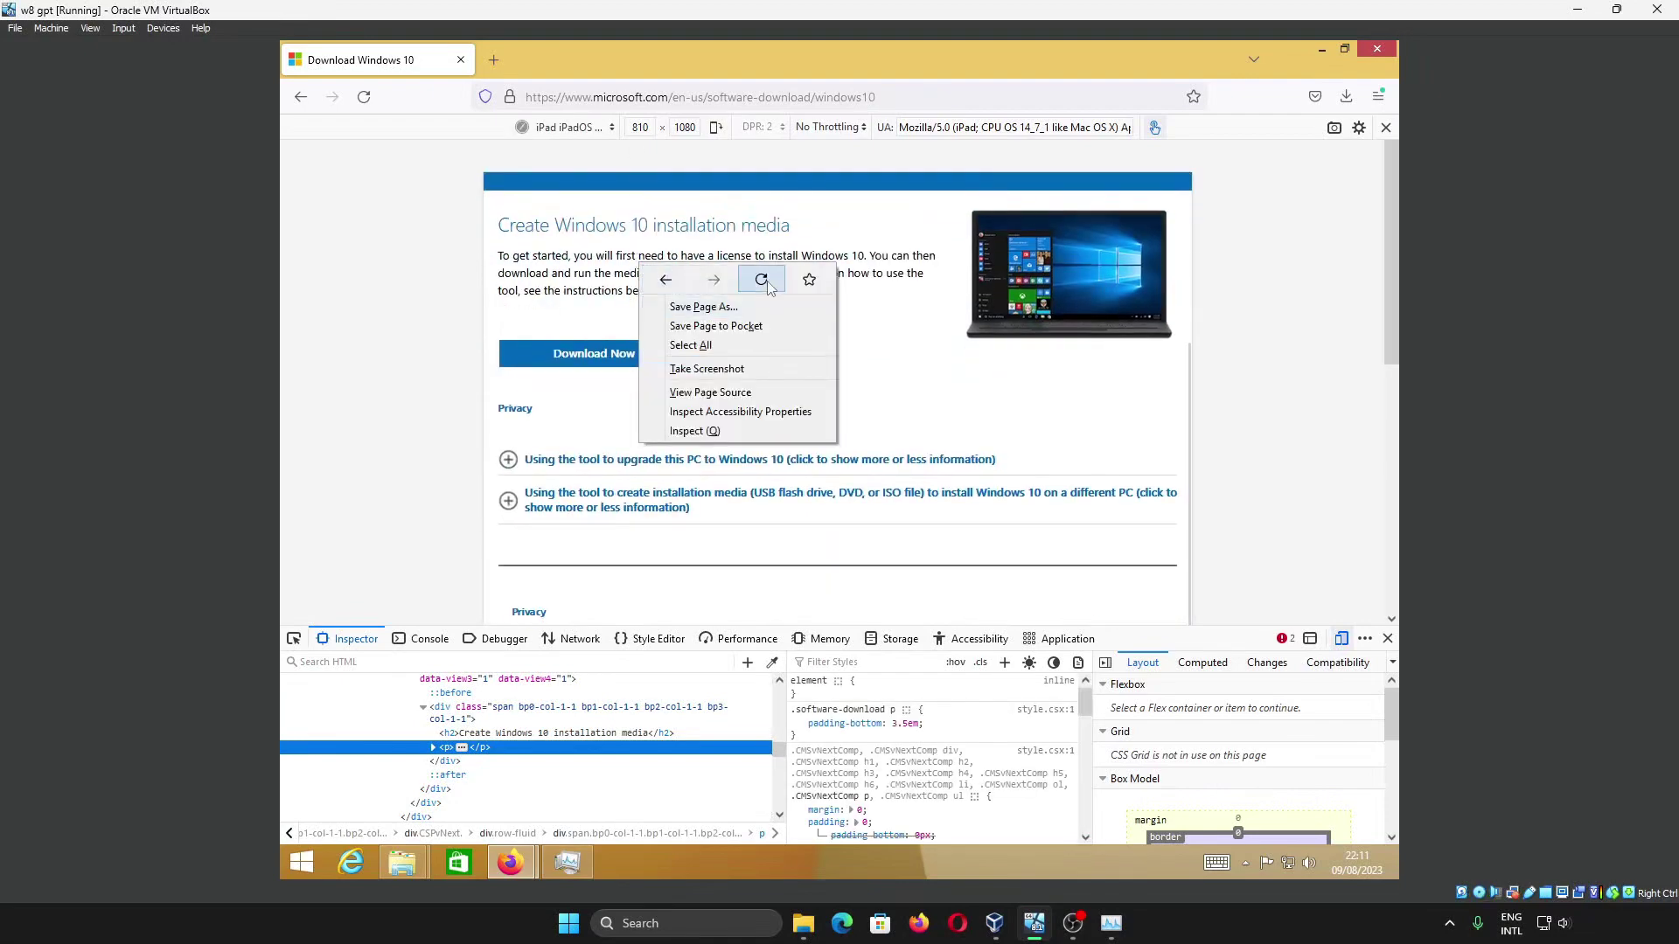
left_click(766, 286)
left_click(1387, 638)
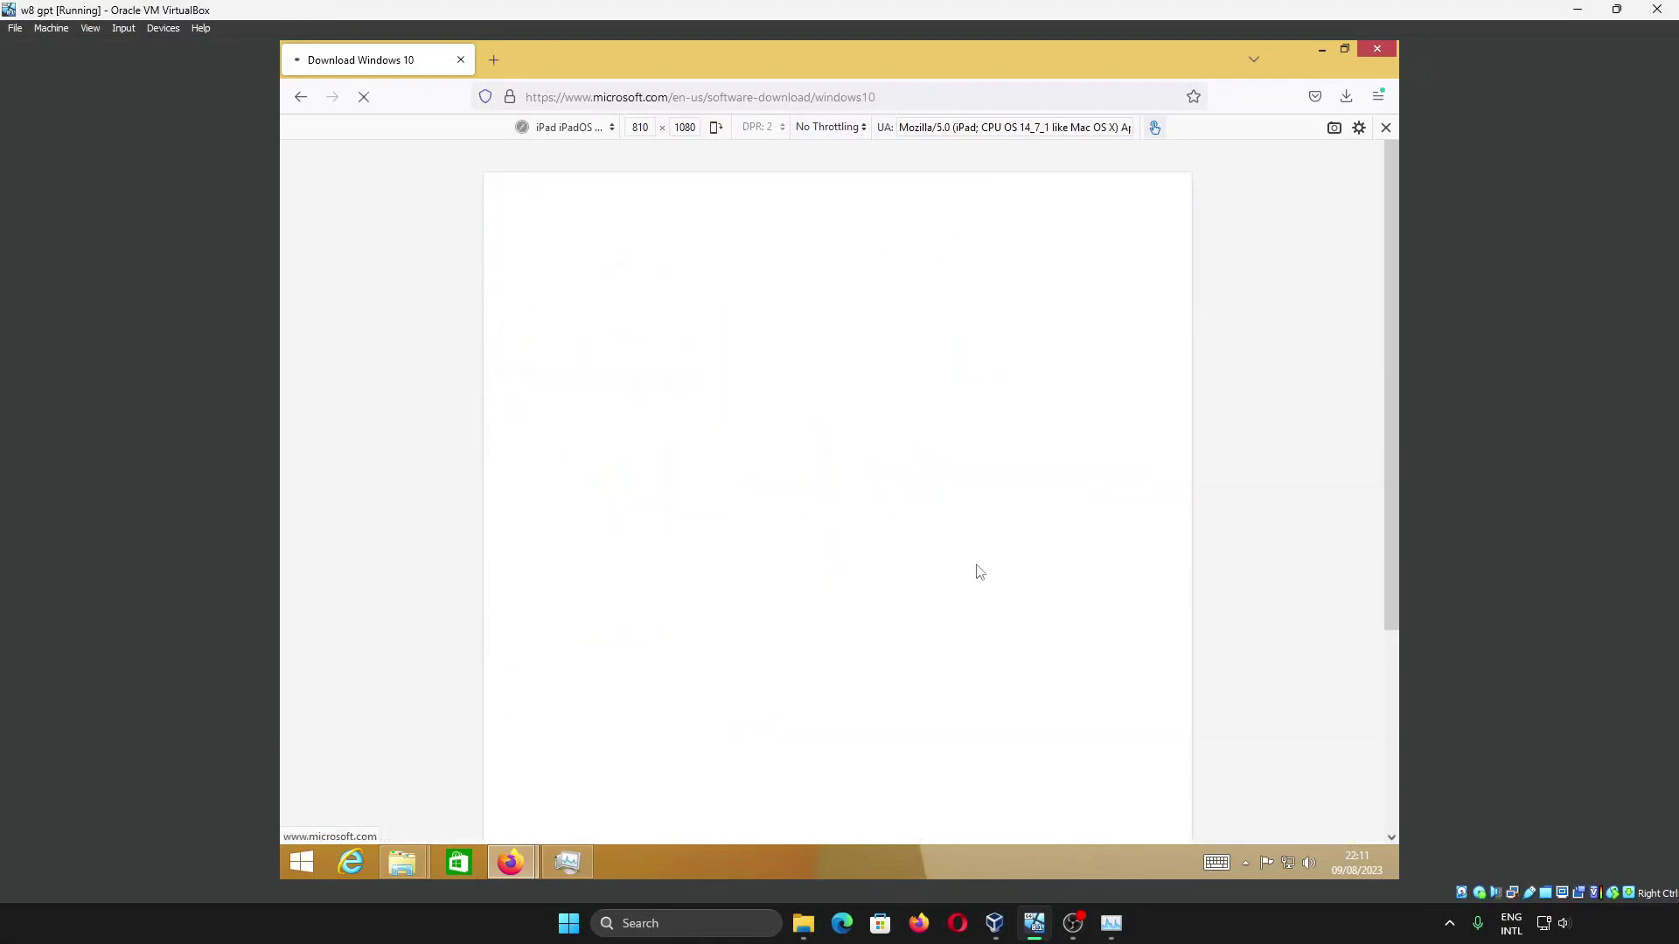
Step: Select Windows 10 (multi-edition ISO) as the edition on the English download page and confirm it
scroll(754, 584, "down", 5)
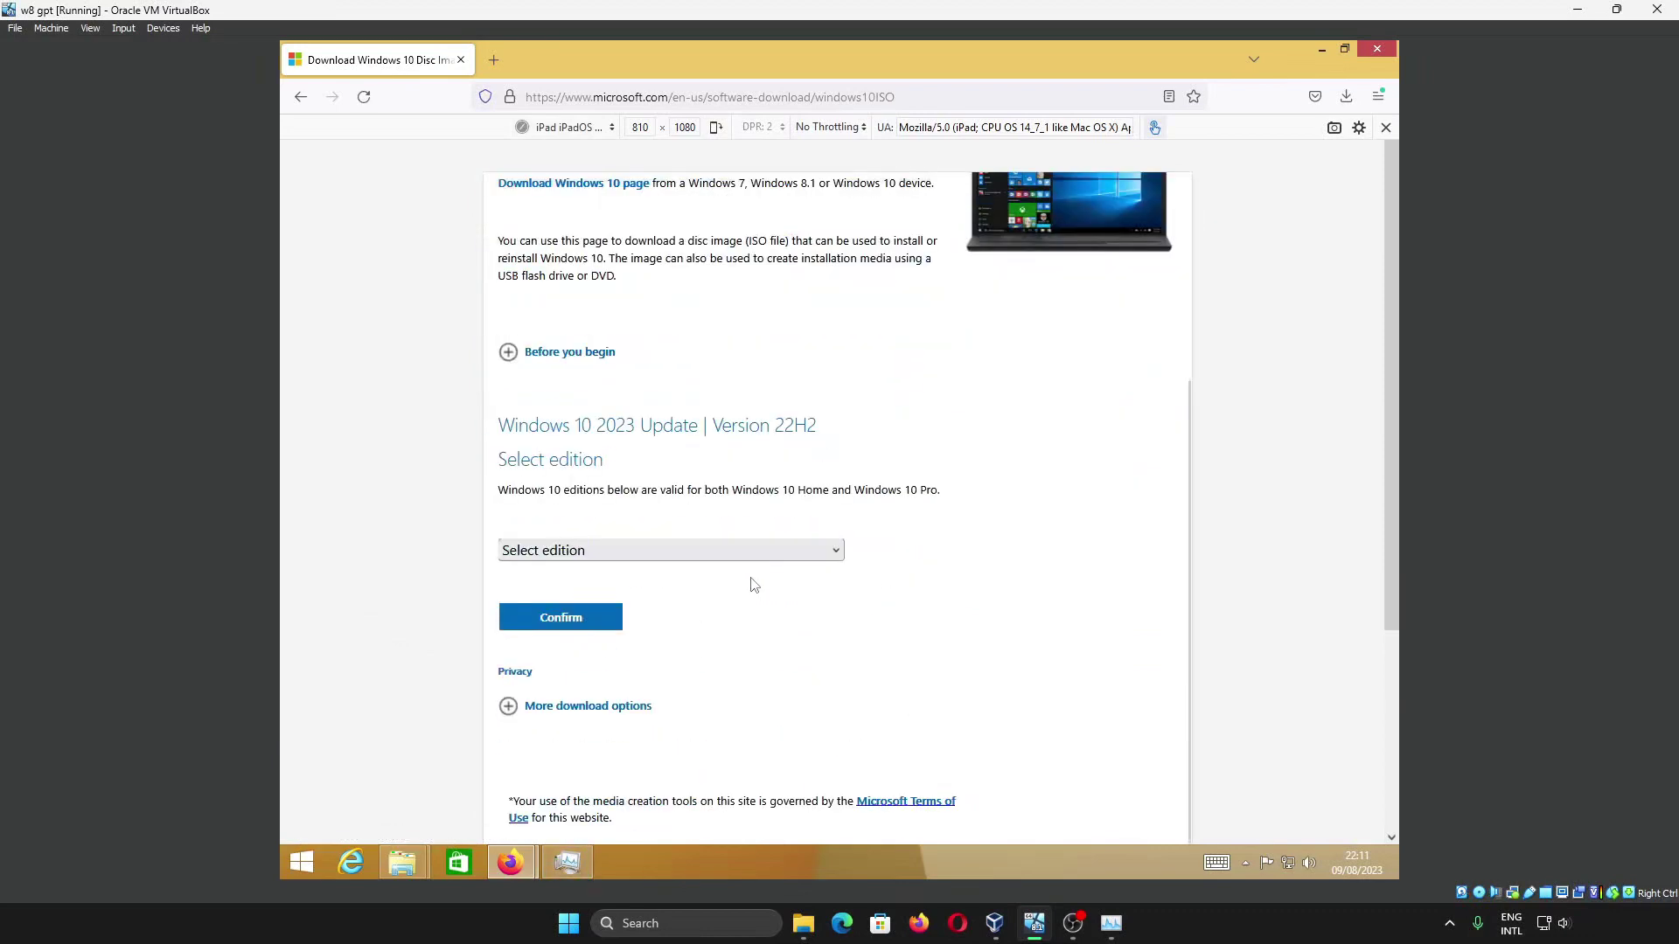
left_click(597, 550)
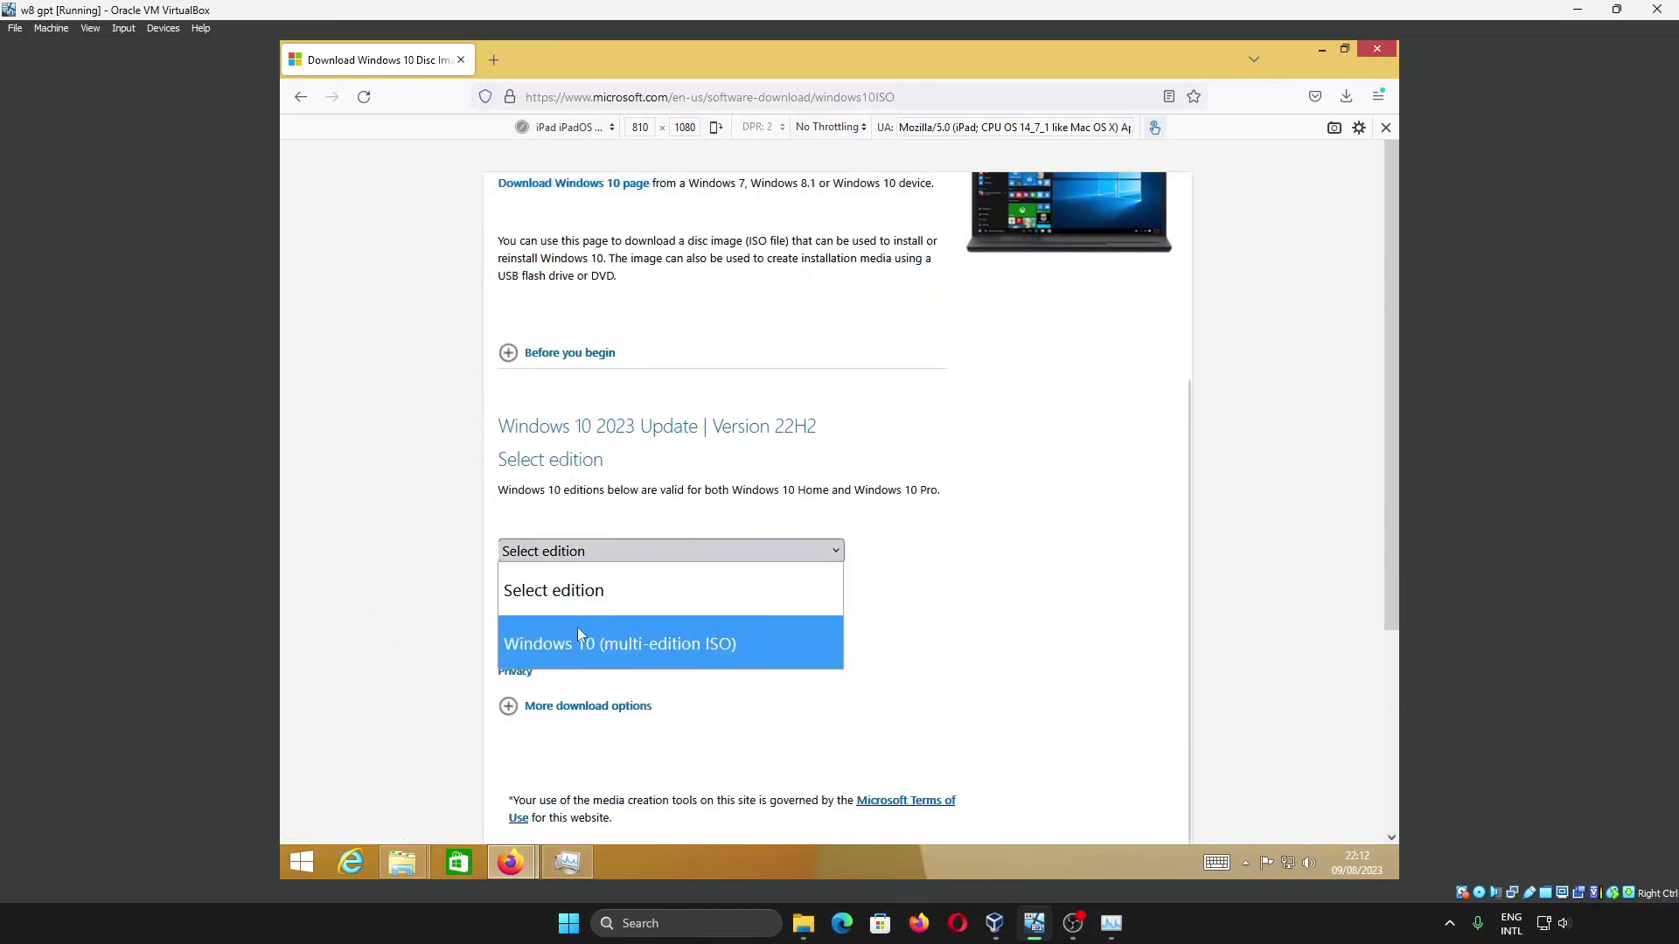
left_click(580, 641)
left_click(581, 622)
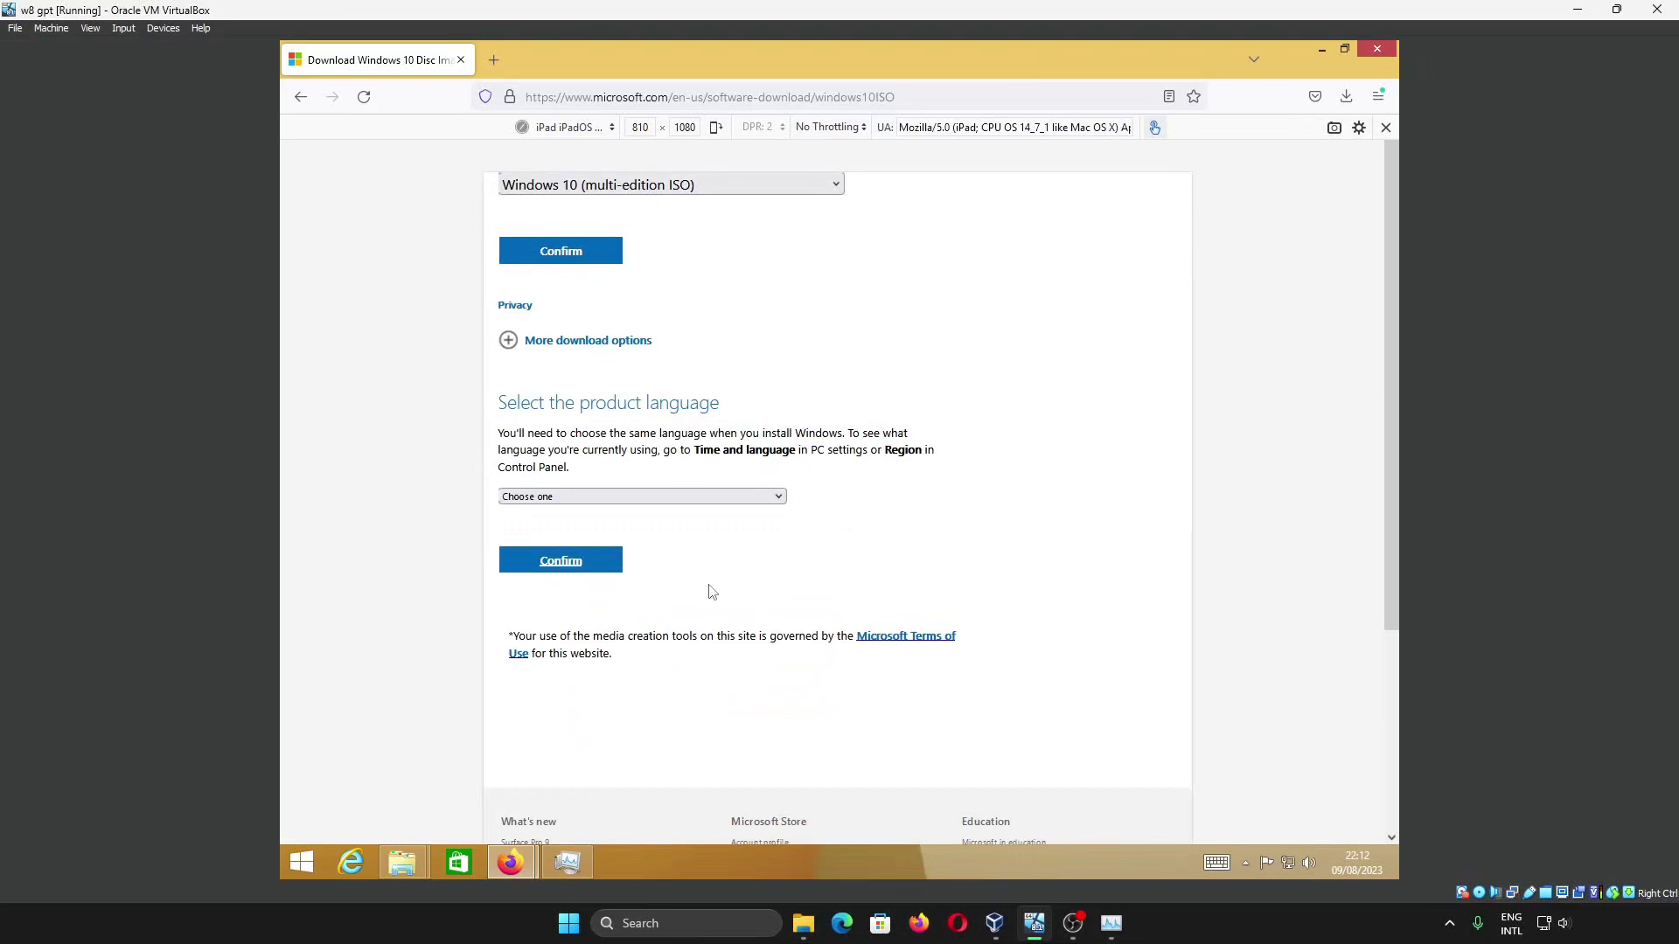
Step: Browse the product language list and try to confirm without choosing a language
left_click(705, 496)
scroll(658, 719, "down", 4)
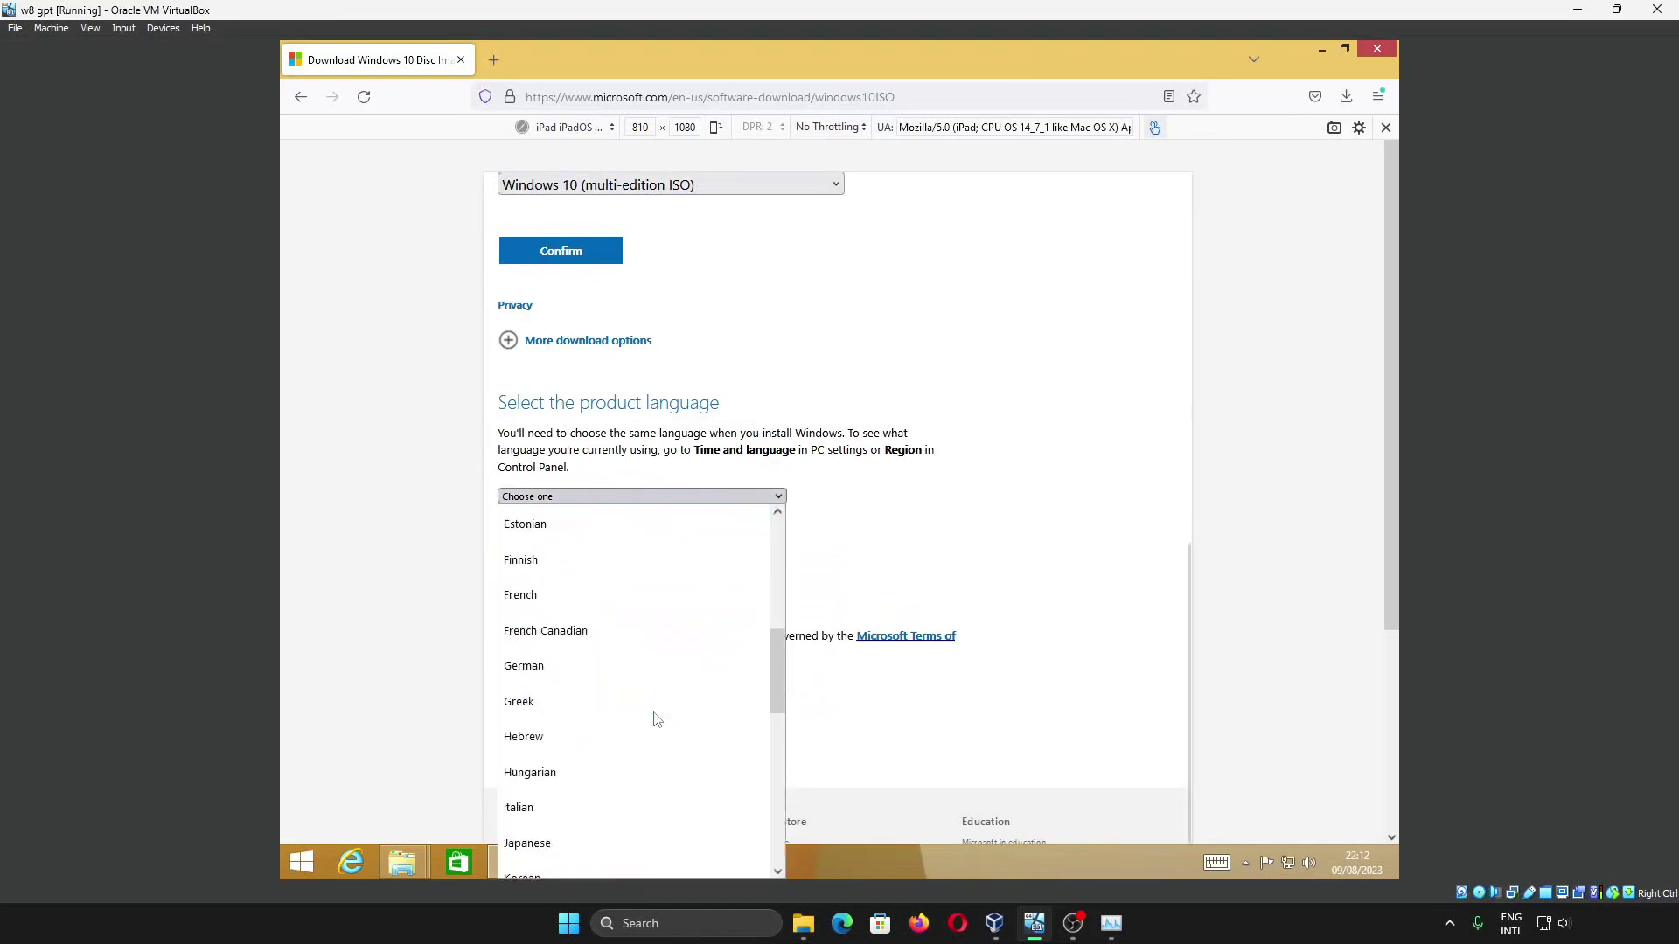
scroll(657, 718, "down", 2)
scroll(657, 719, "down", 3)
scroll(658, 717, "up", 10)
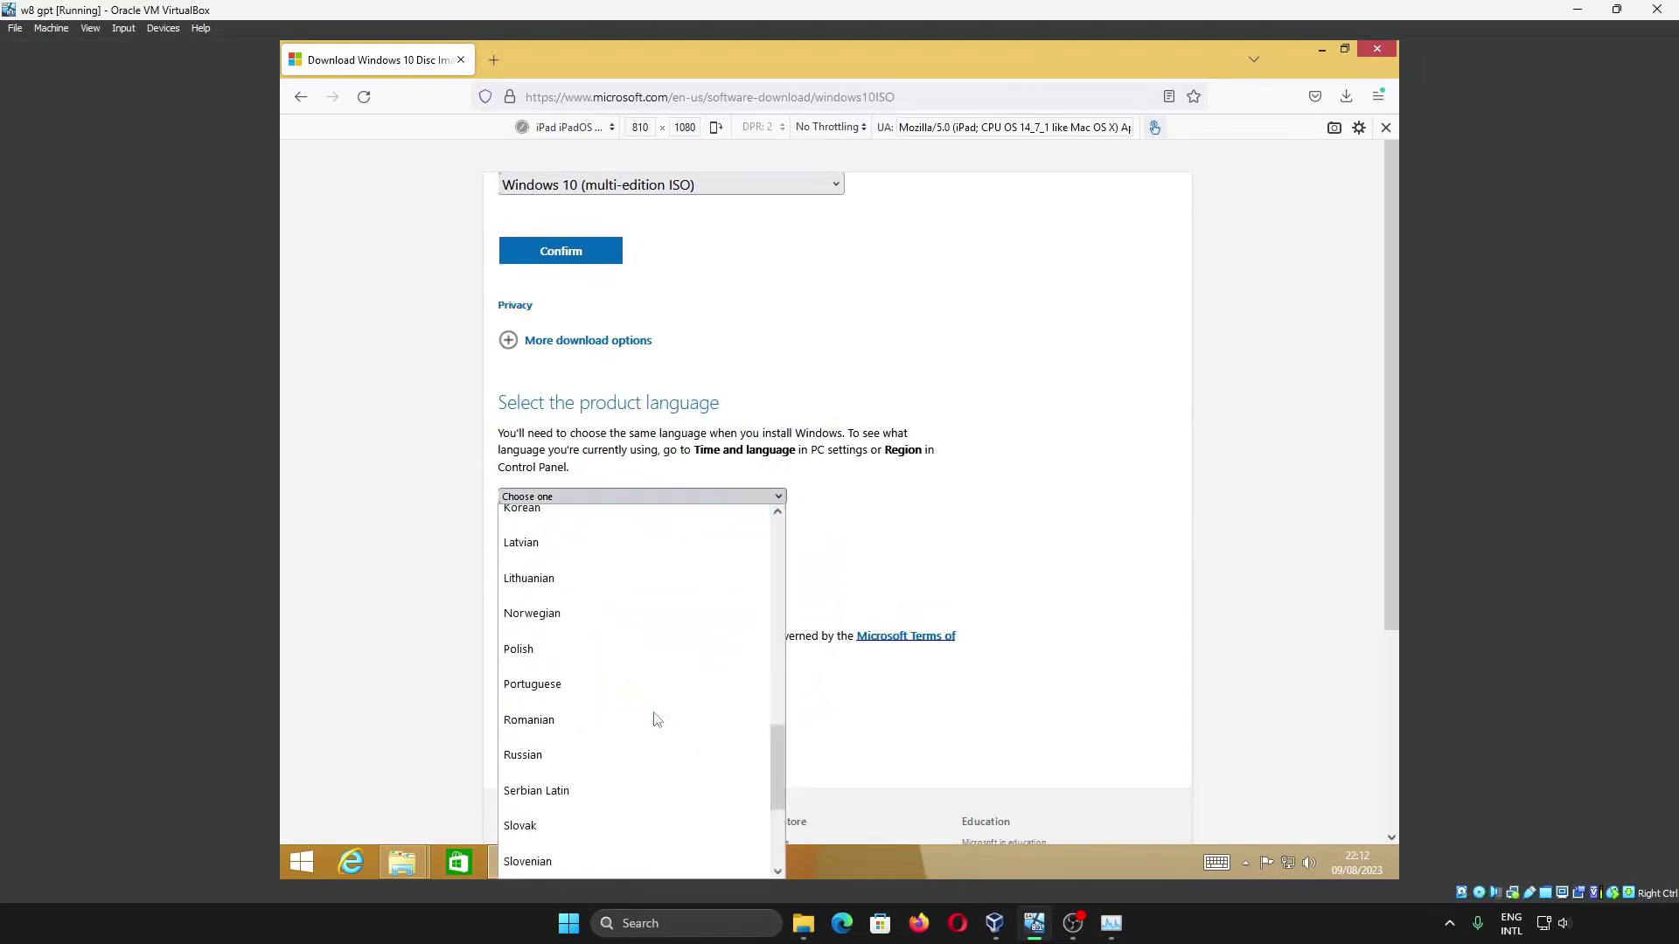
left_click(1029, 537)
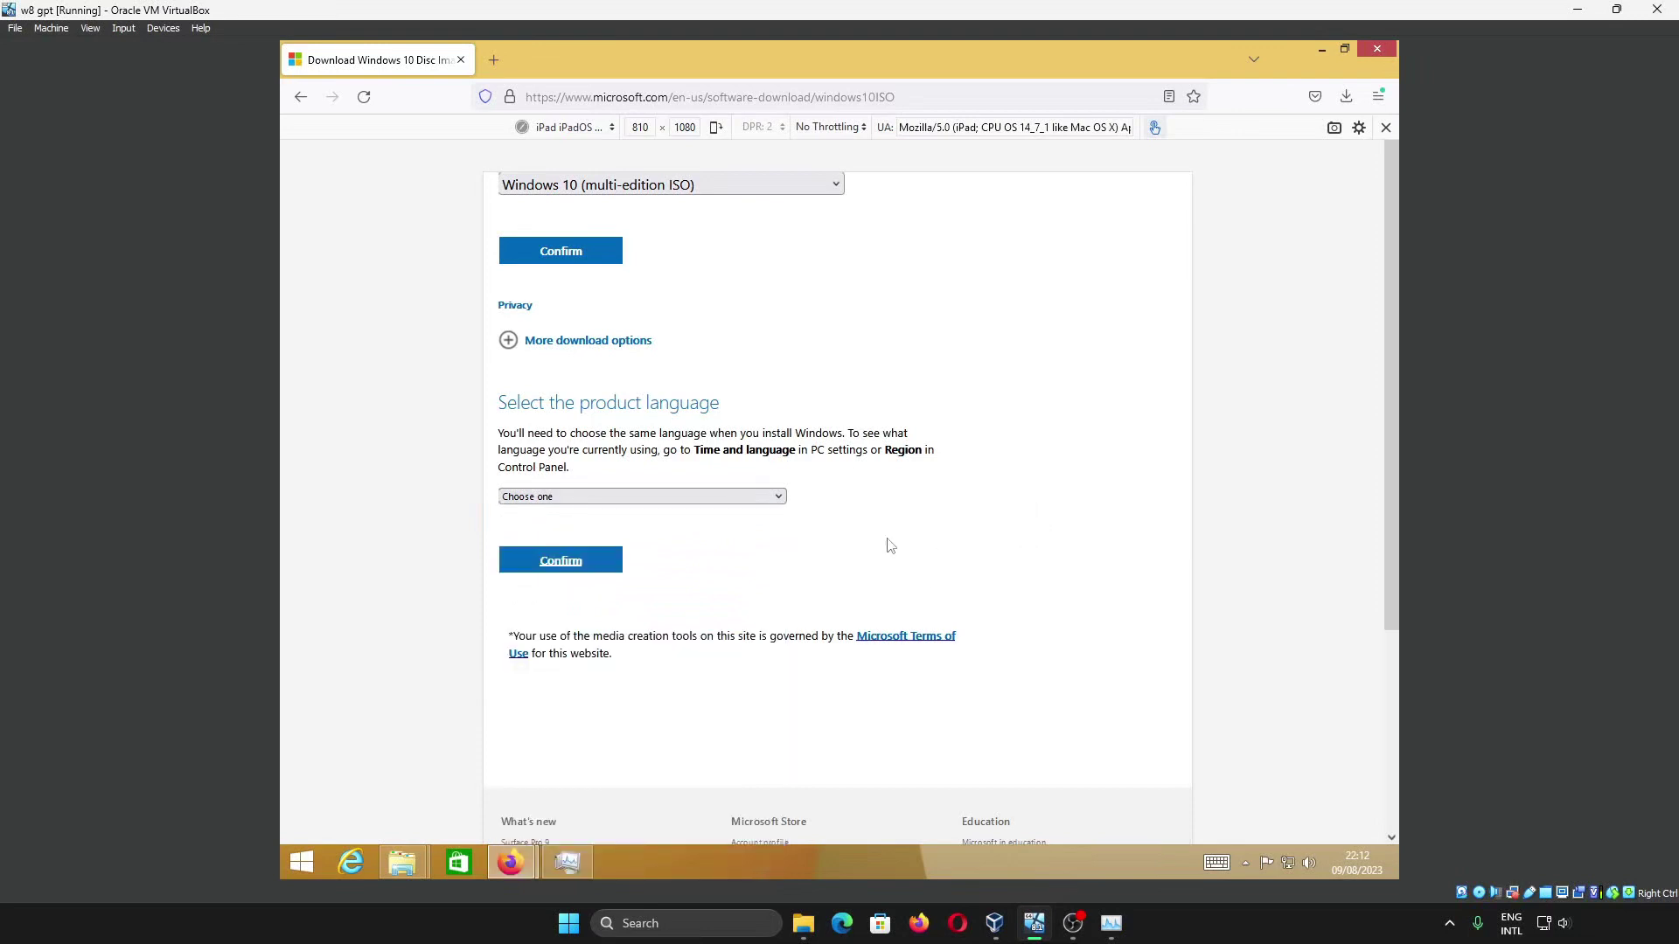
left_click(603, 569)
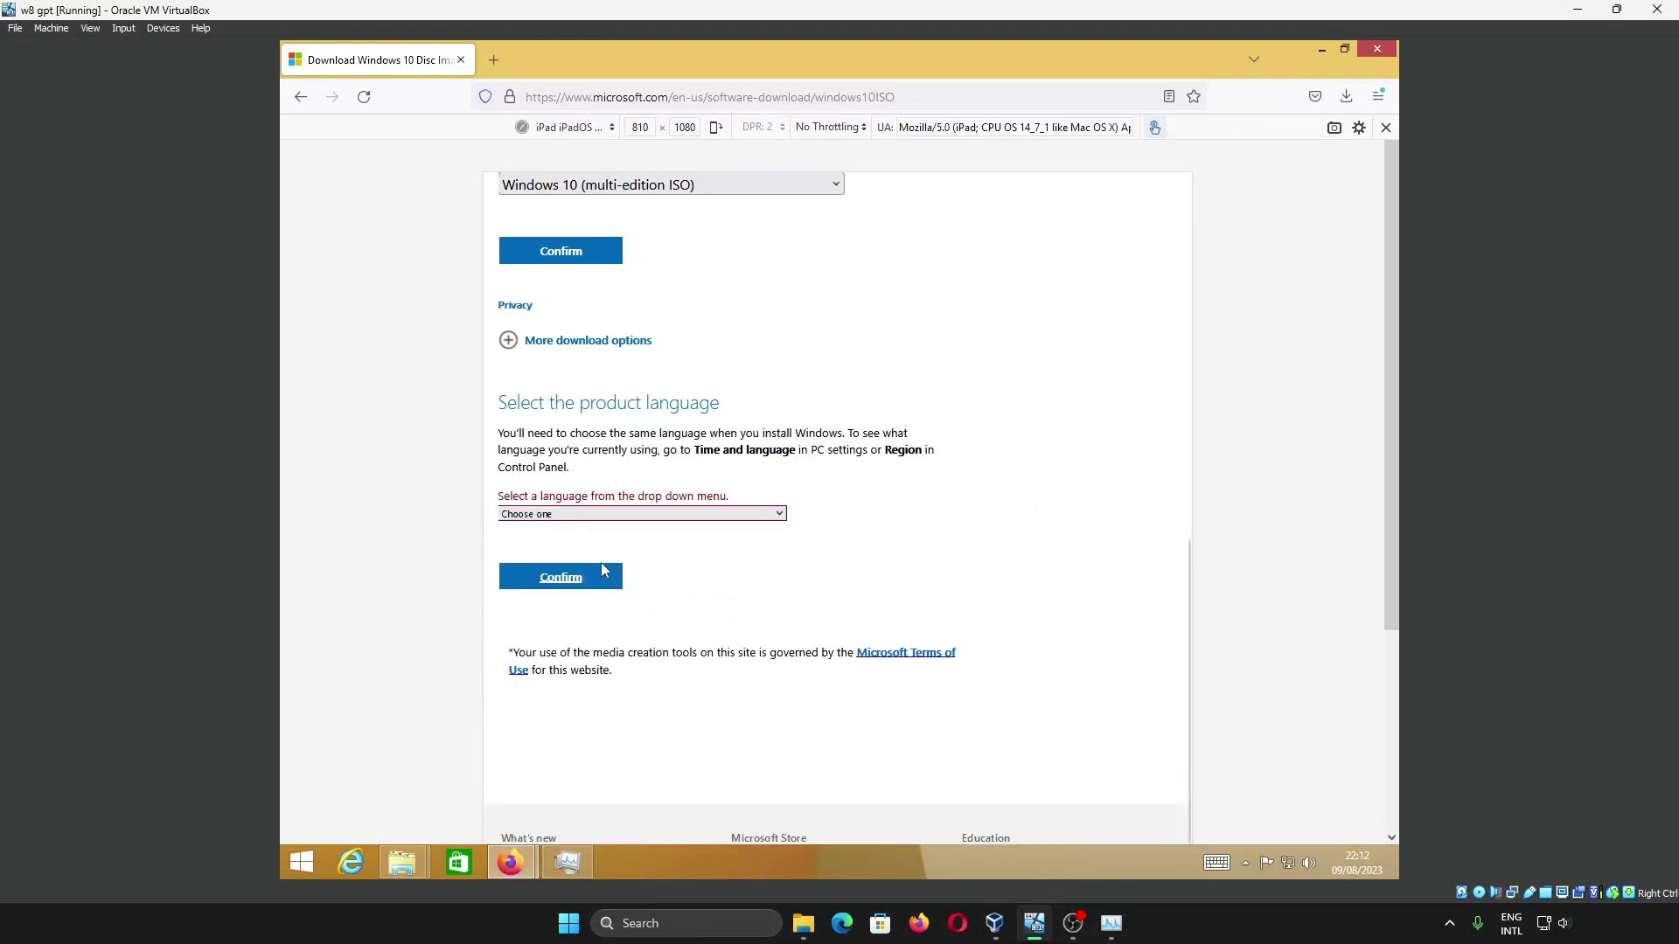
Step: Choose English International as the product language and confirm it
left_click(623, 514)
scroll(615, 670, "down", 6)
scroll(612, 675, "up", 4)
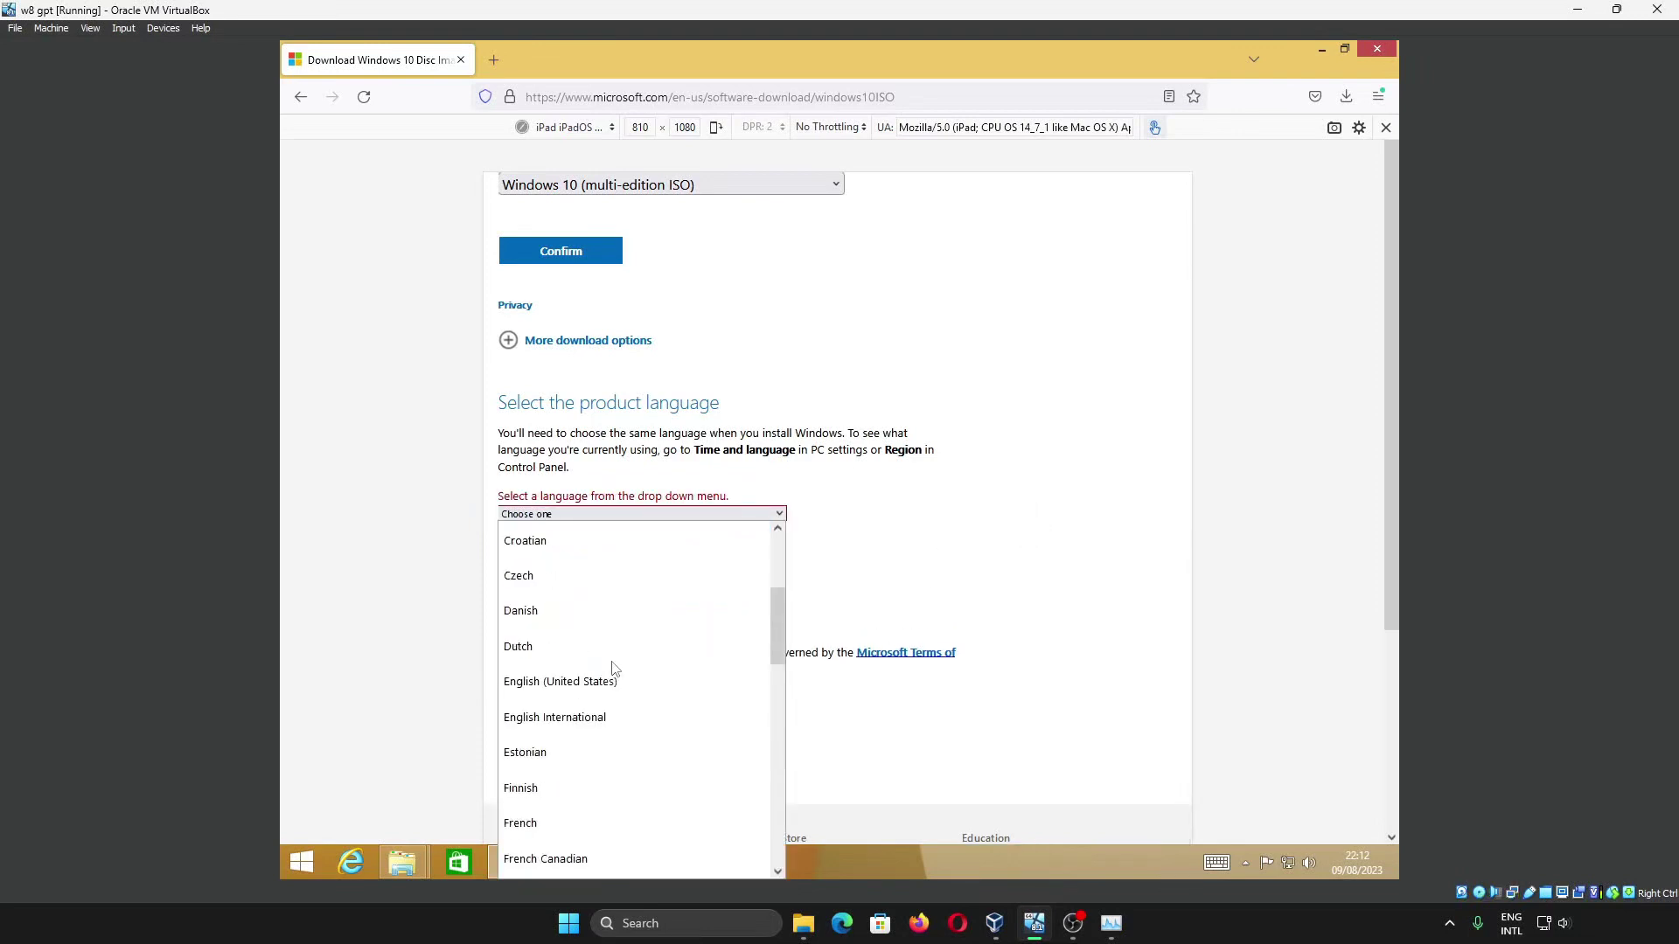
left_click(612, 679)
left_click(623, 514)
scroll(617, 647, "up", 4)
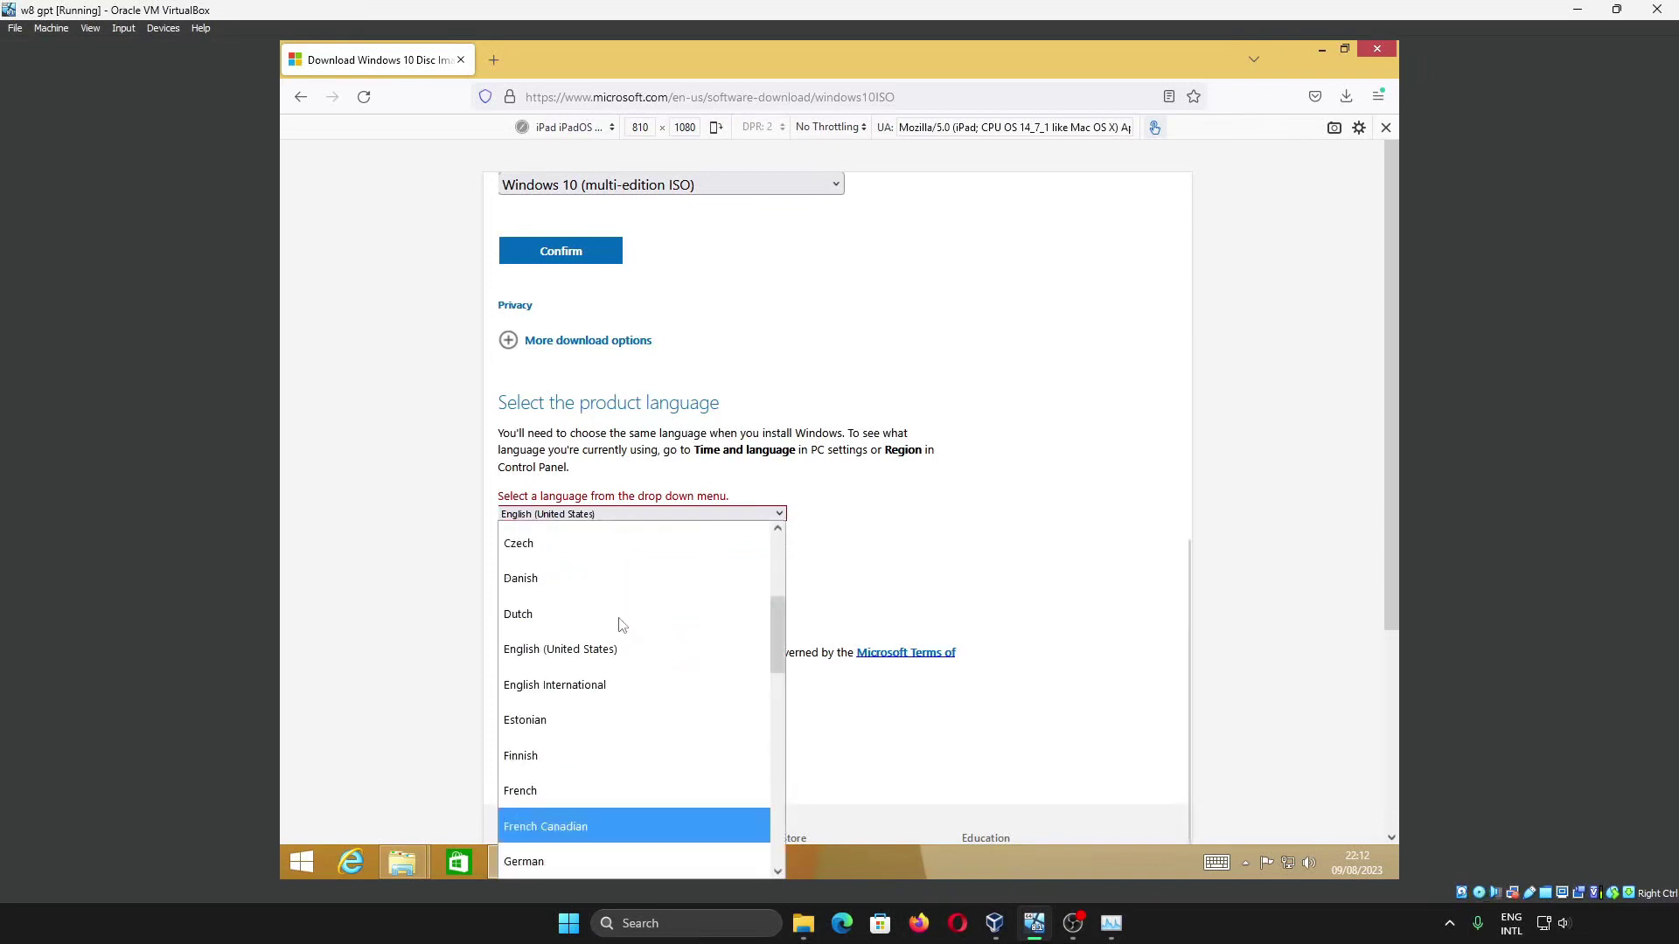
left_click(616, 641)
left_click(587, 577)
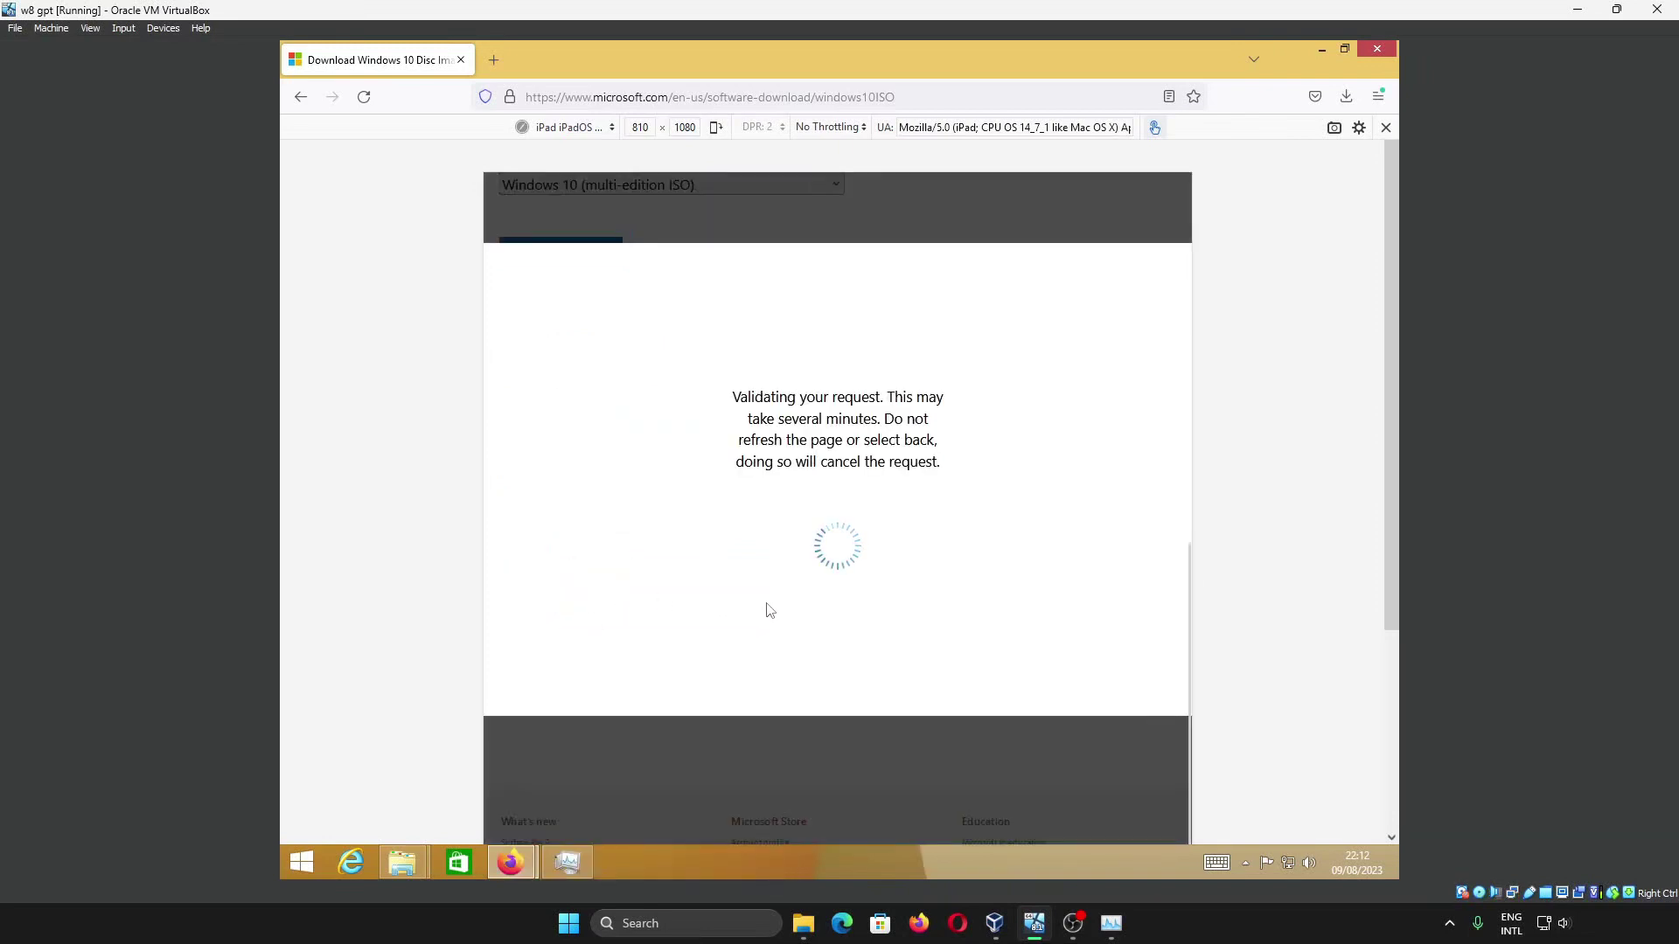
scroll(698, 499, "up", 1)
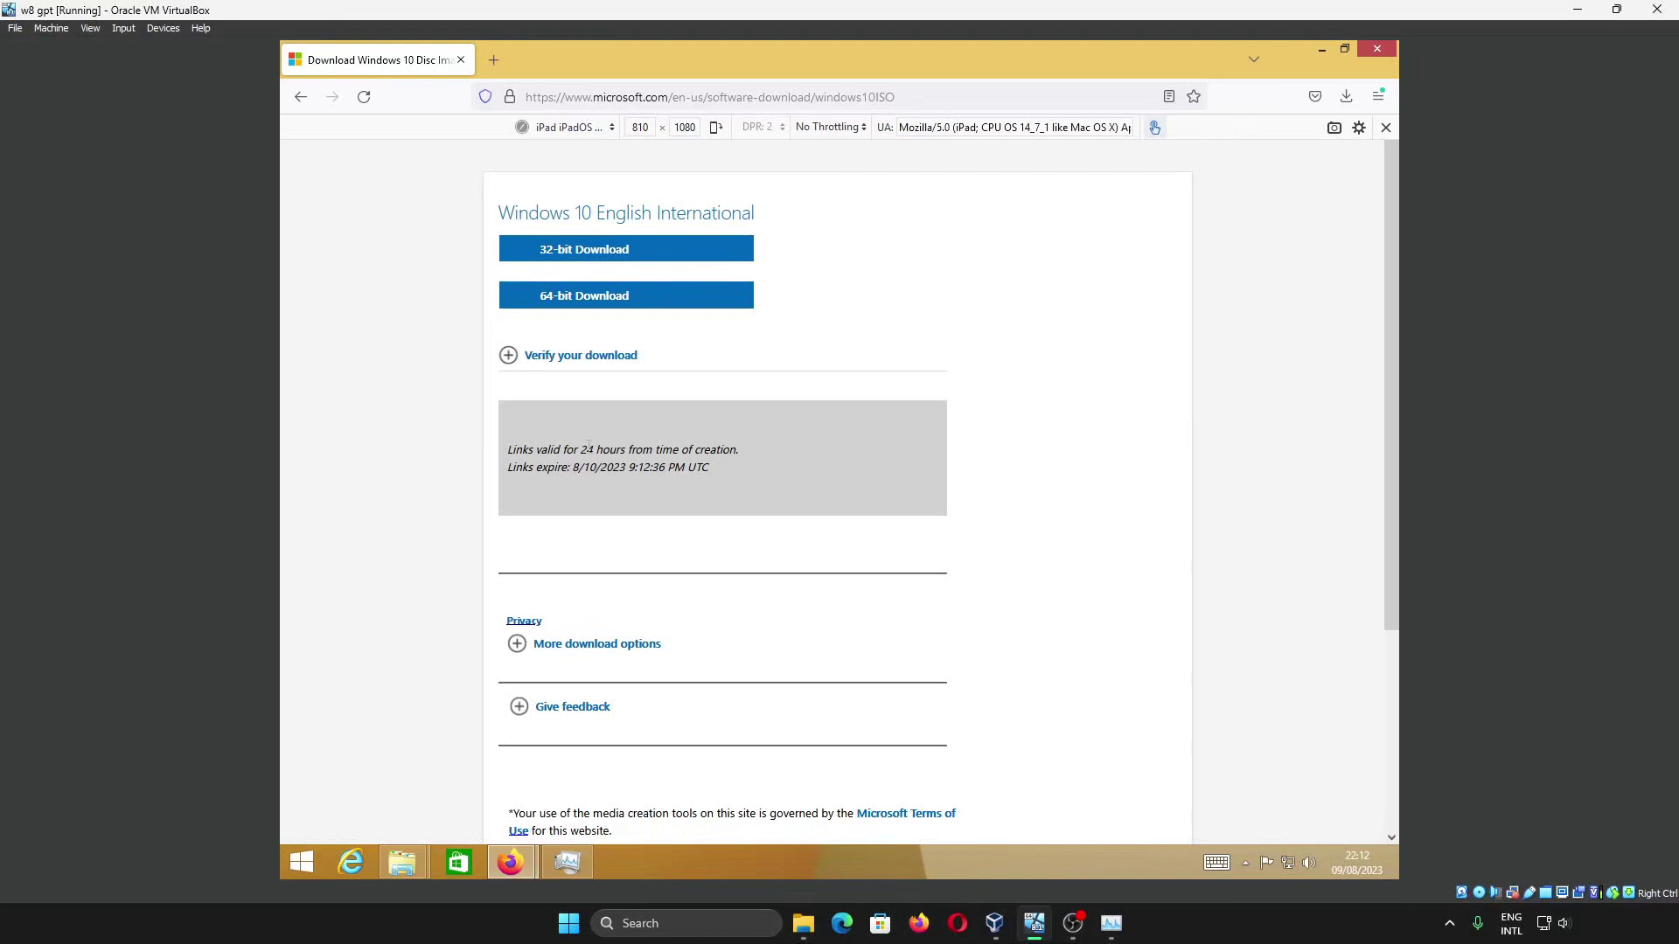
Step: Start saving the 64-bit ISO as Win10_22H2_EnglishInternational_x64v1 in Downloads, cancel the download and close the browser
left_click(673, 313)
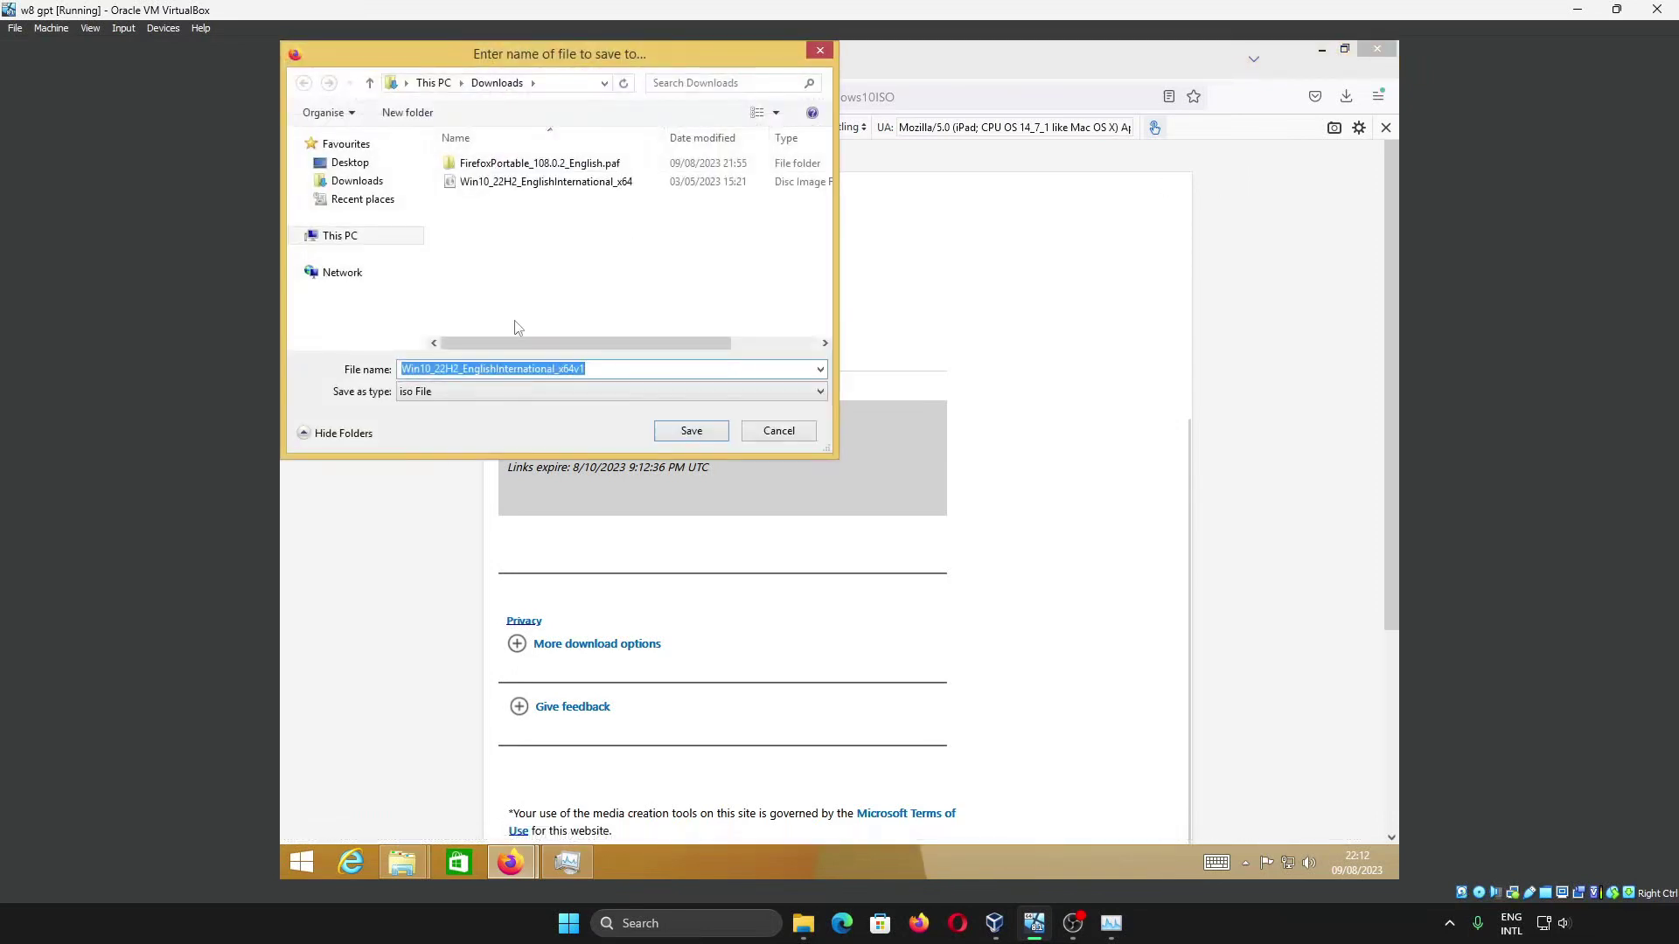
left_click(691, 431)
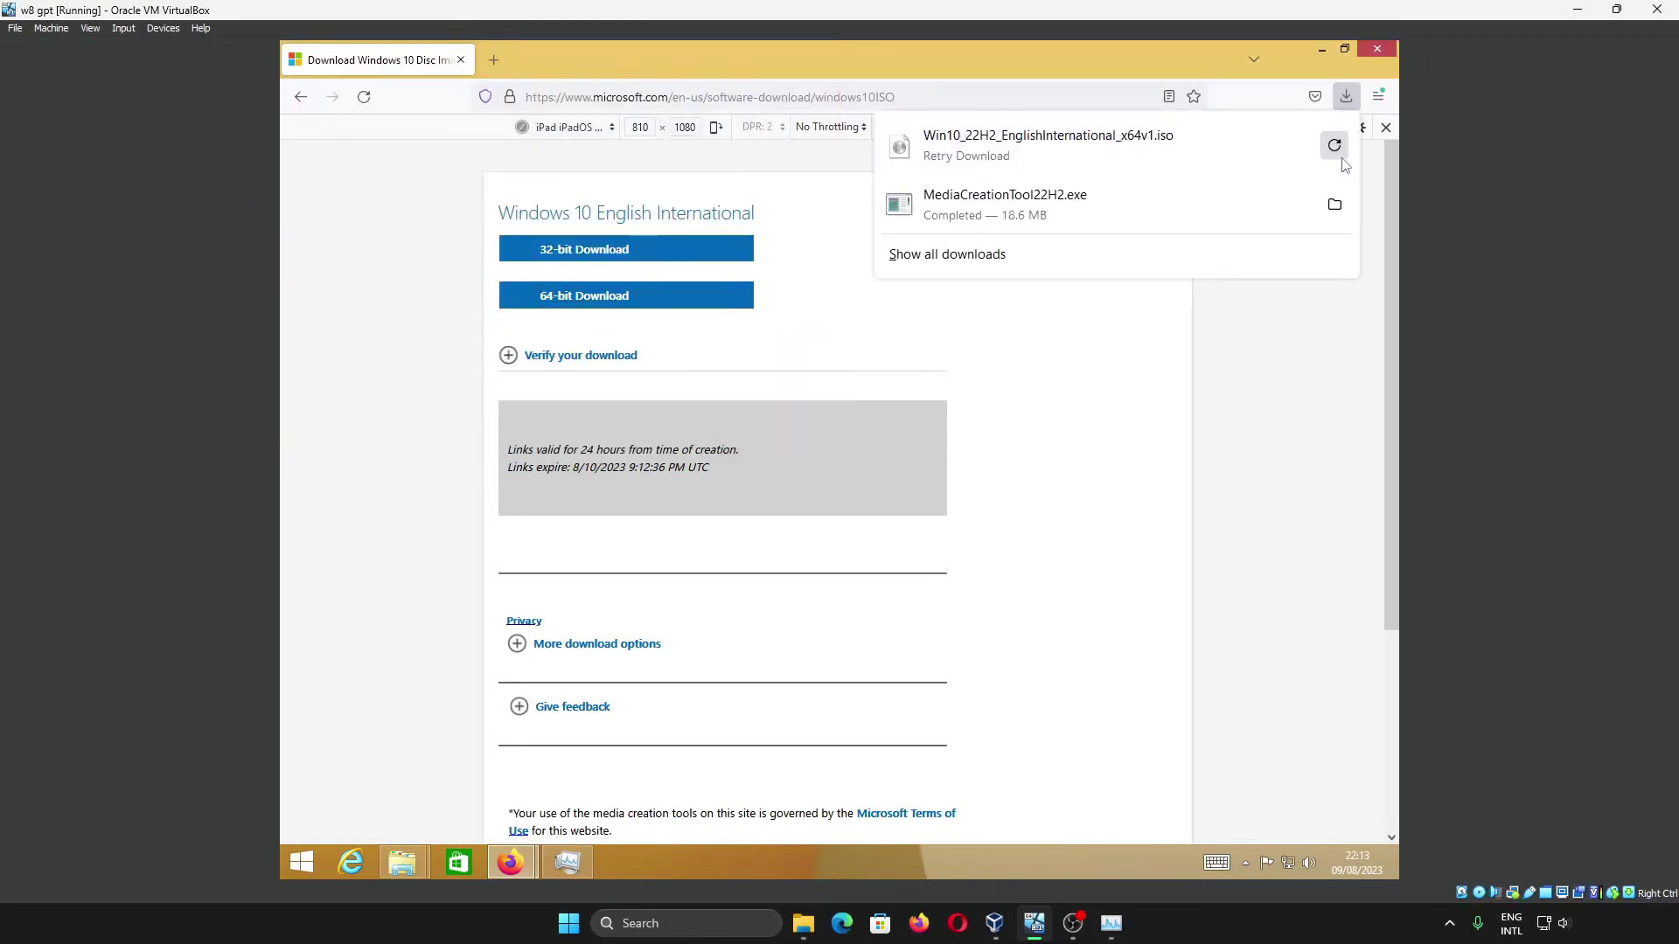
left_click(1386, 47)
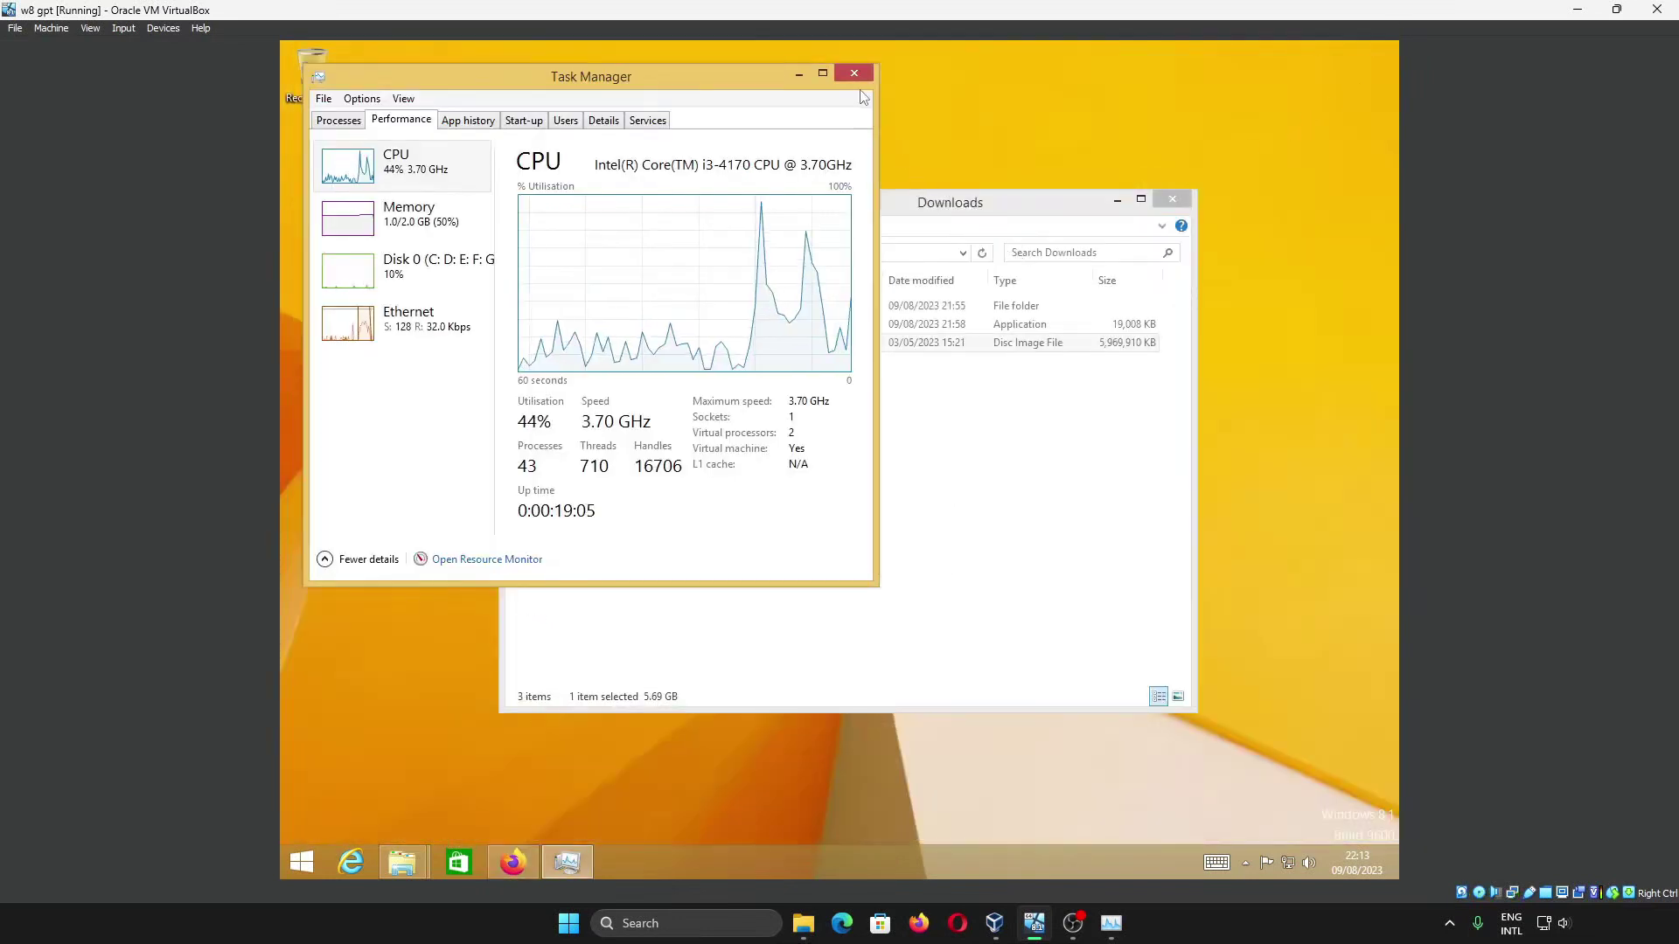
Step: Maximize the Downloads folder window and mount the Win10_22H2_EnglishInternational_x64 disc image
left_click(1048, 441)
left_click(1140, 198)
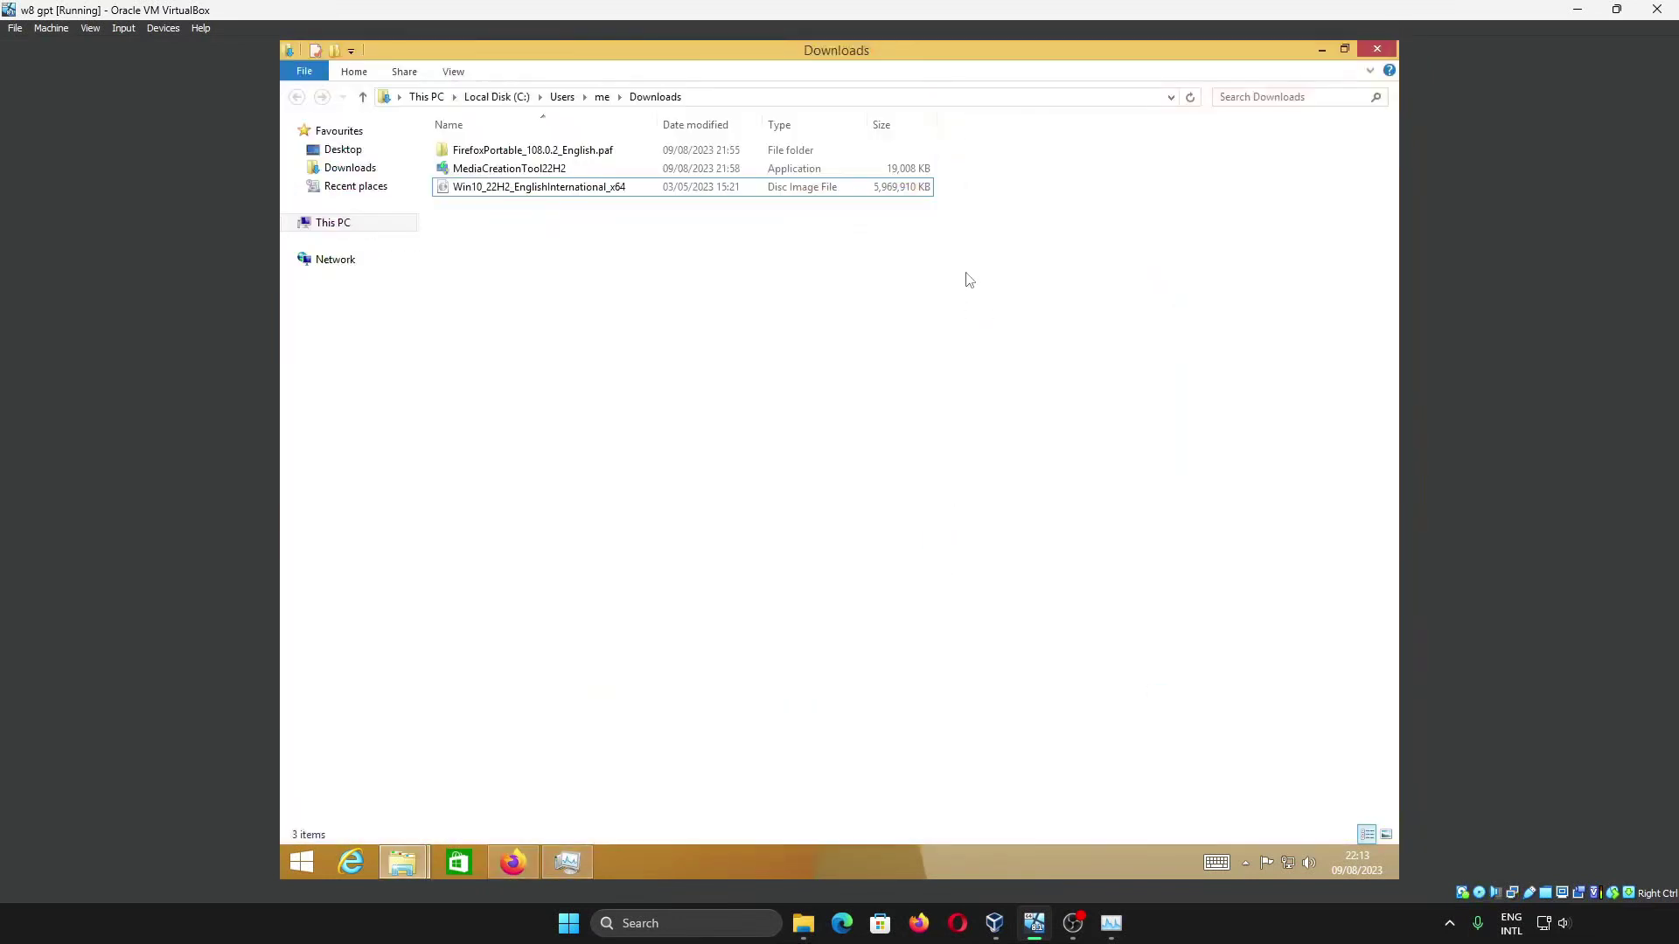
left_click(507, 195)
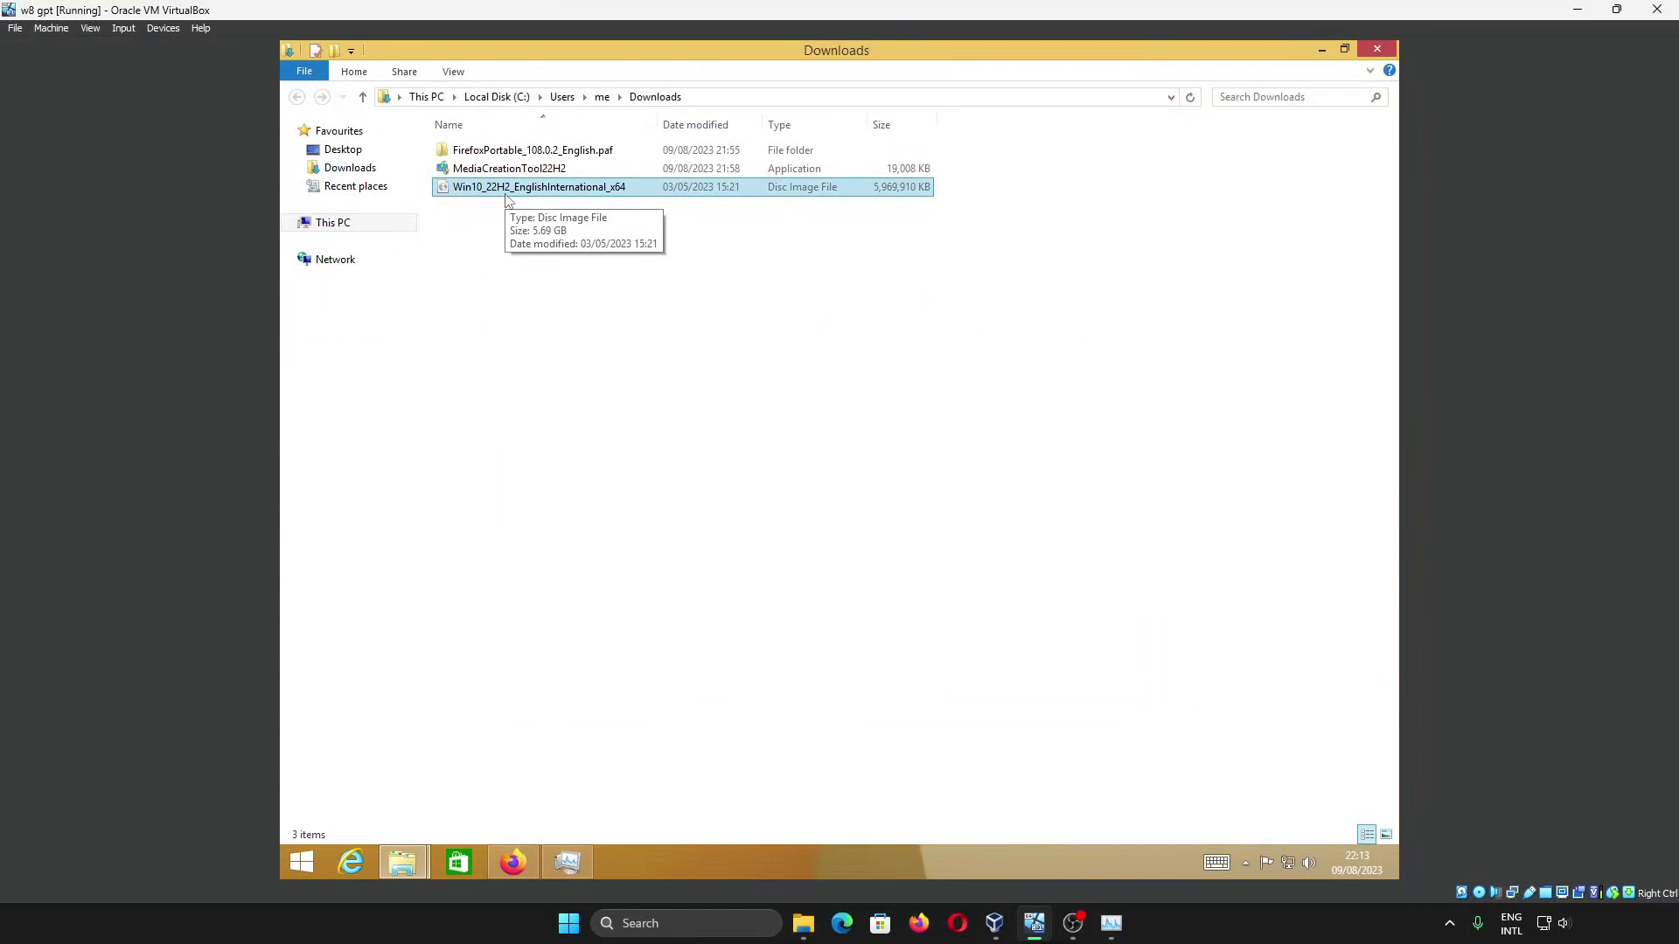
double_click(507, 194)
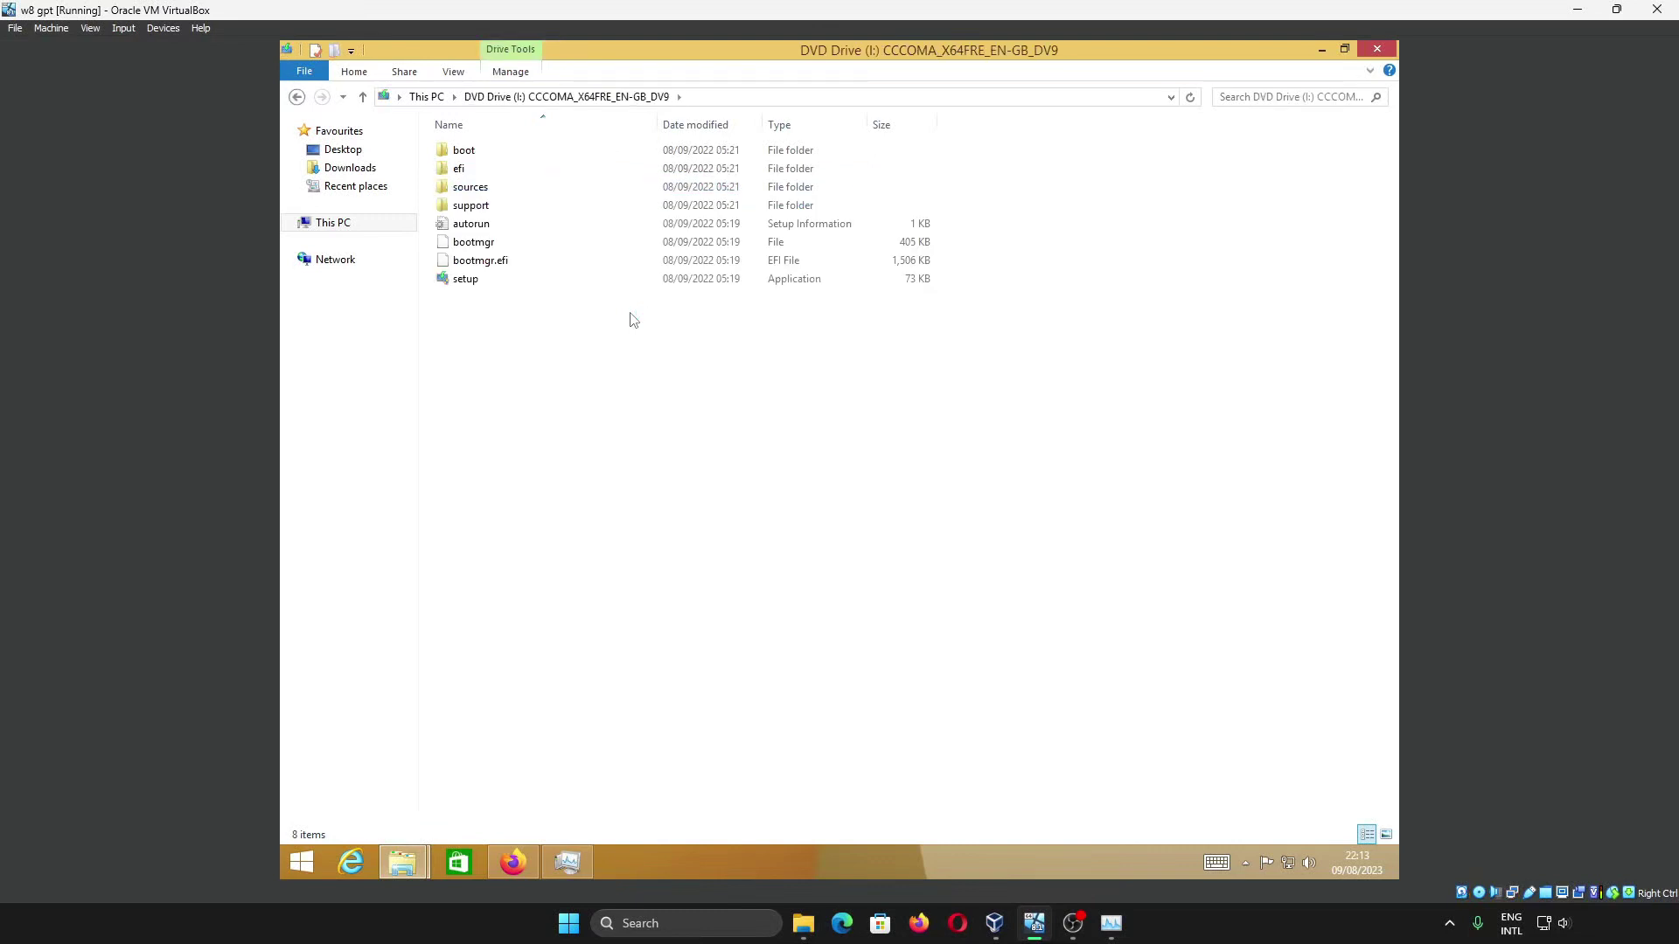
Step: Run setup from the mounted Windows 10 disc and disconnect the virtual machine's network adapter
double_click(630, 283)
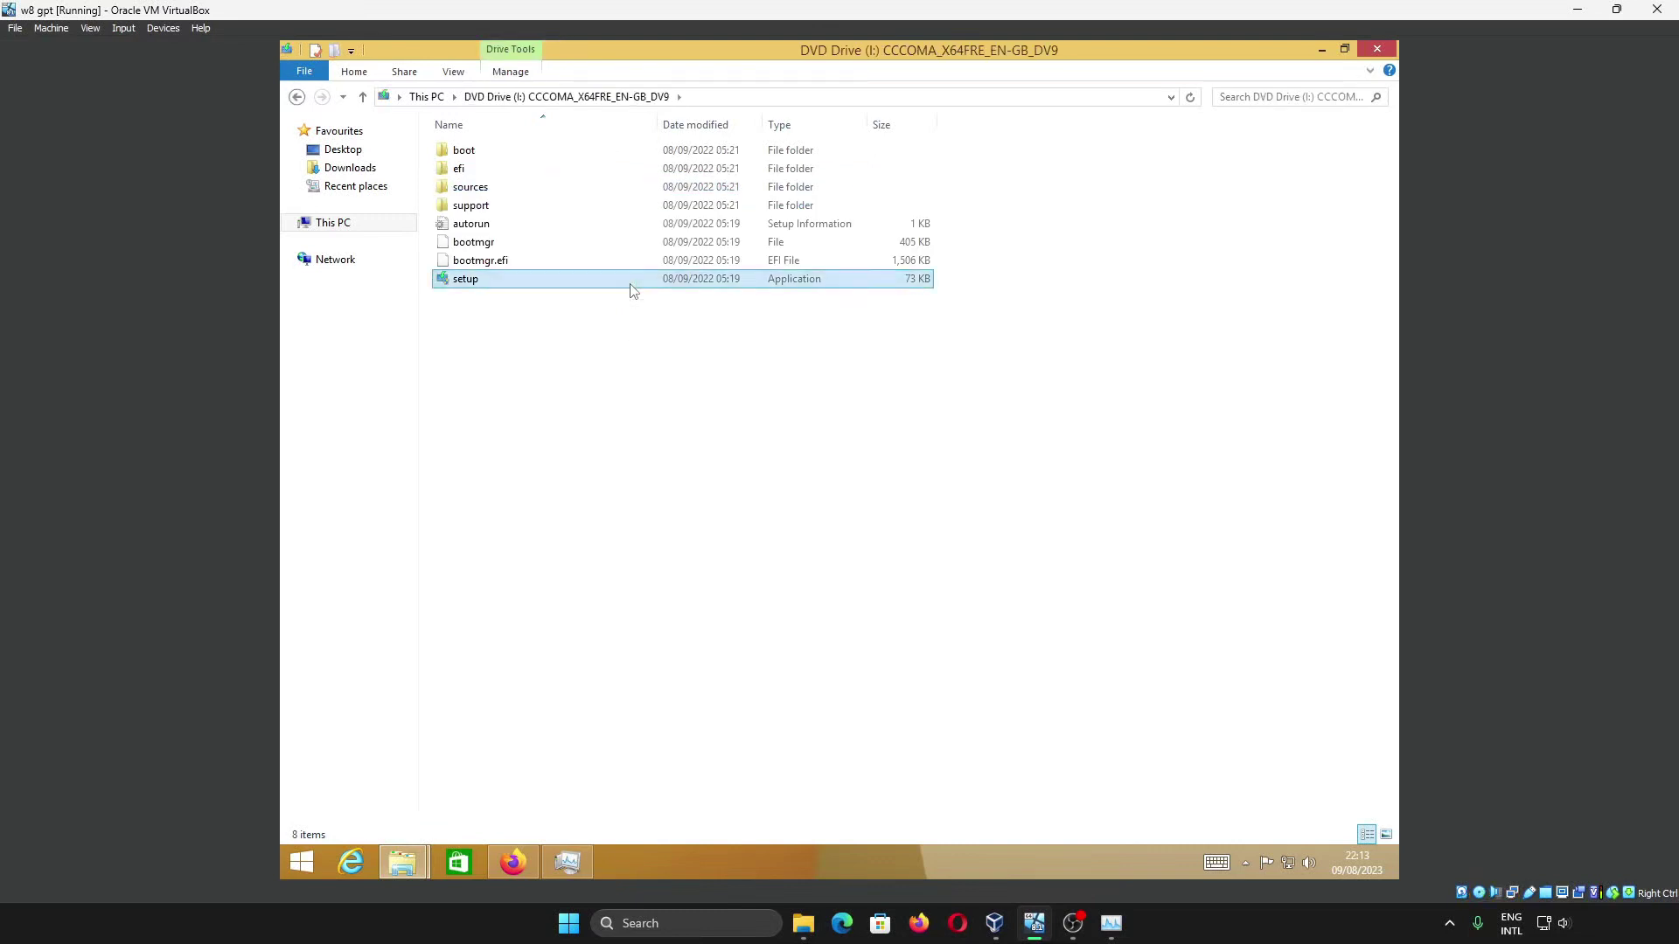
left_click(911, 487)
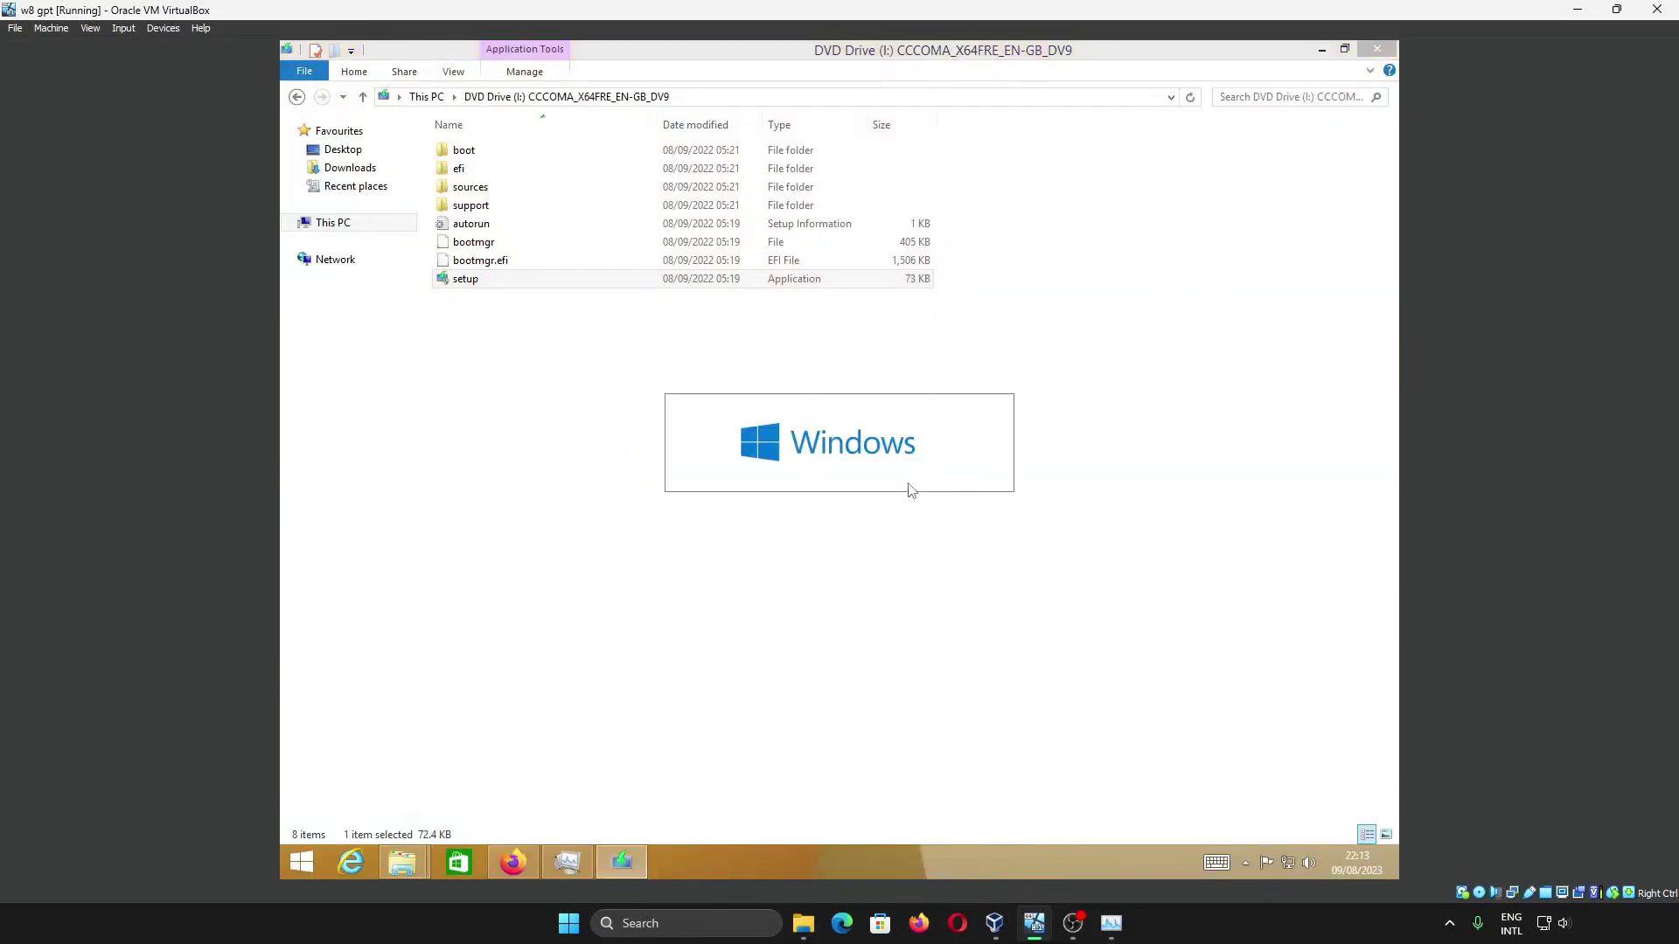
left_click(163, 28)
mouse_move(245, 83)
left_click(445, 102)
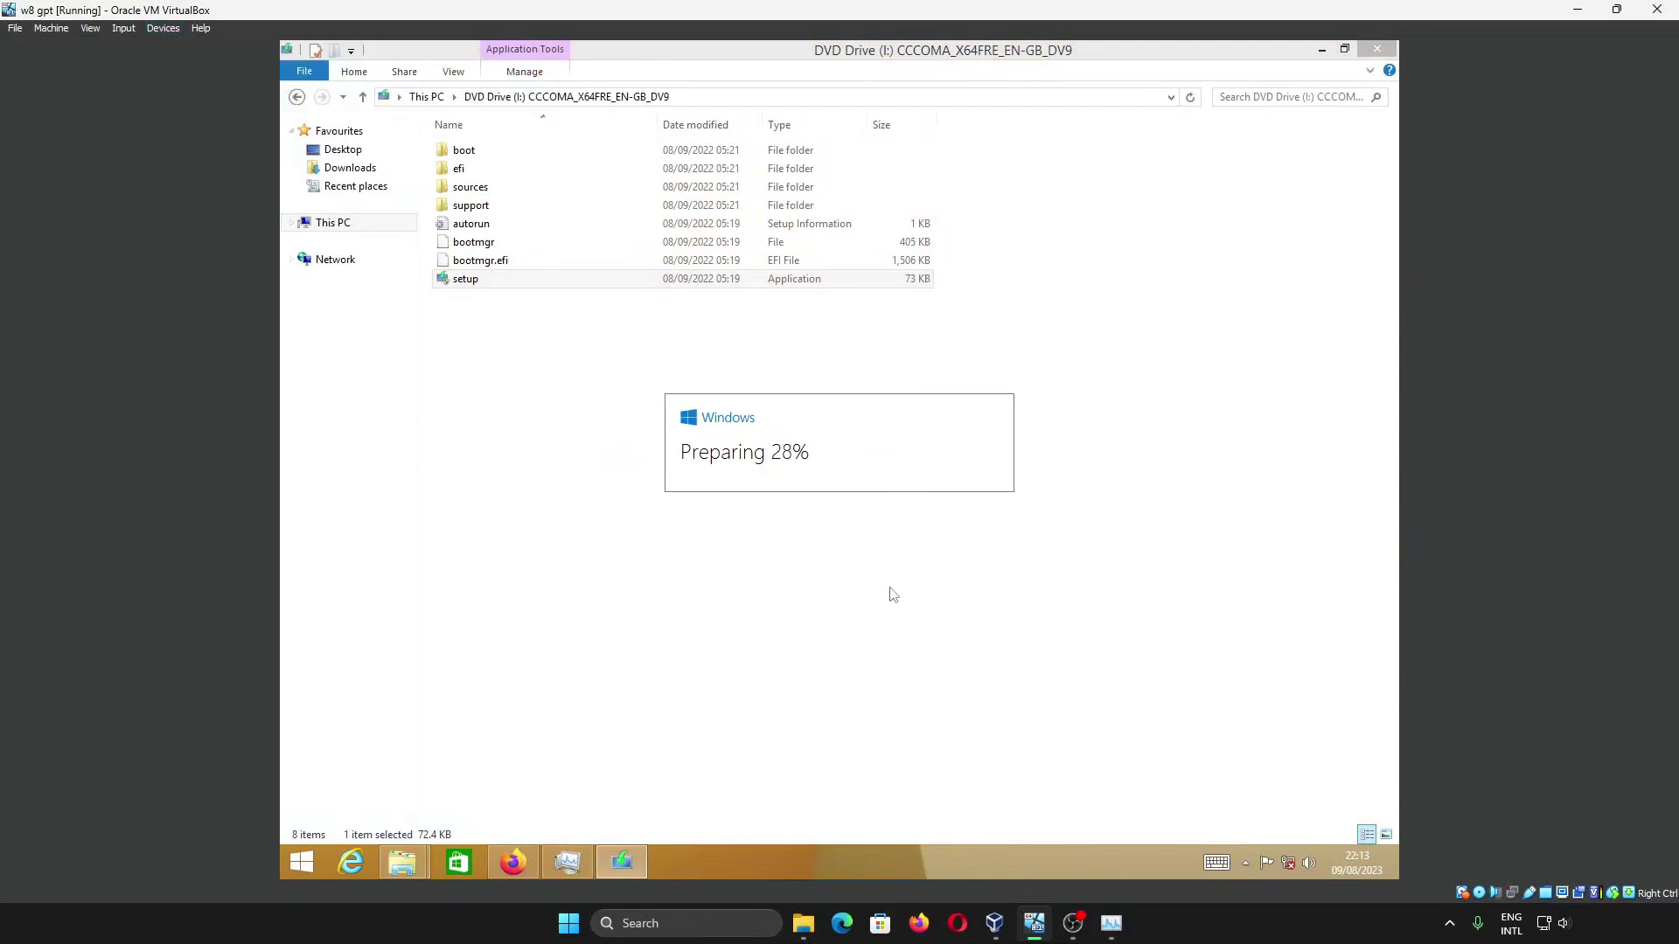
Step: Check the host's disk activity in Task Manager and try to continue past the first Windows 10 Setup page
key("ctrl+shift+Escape")
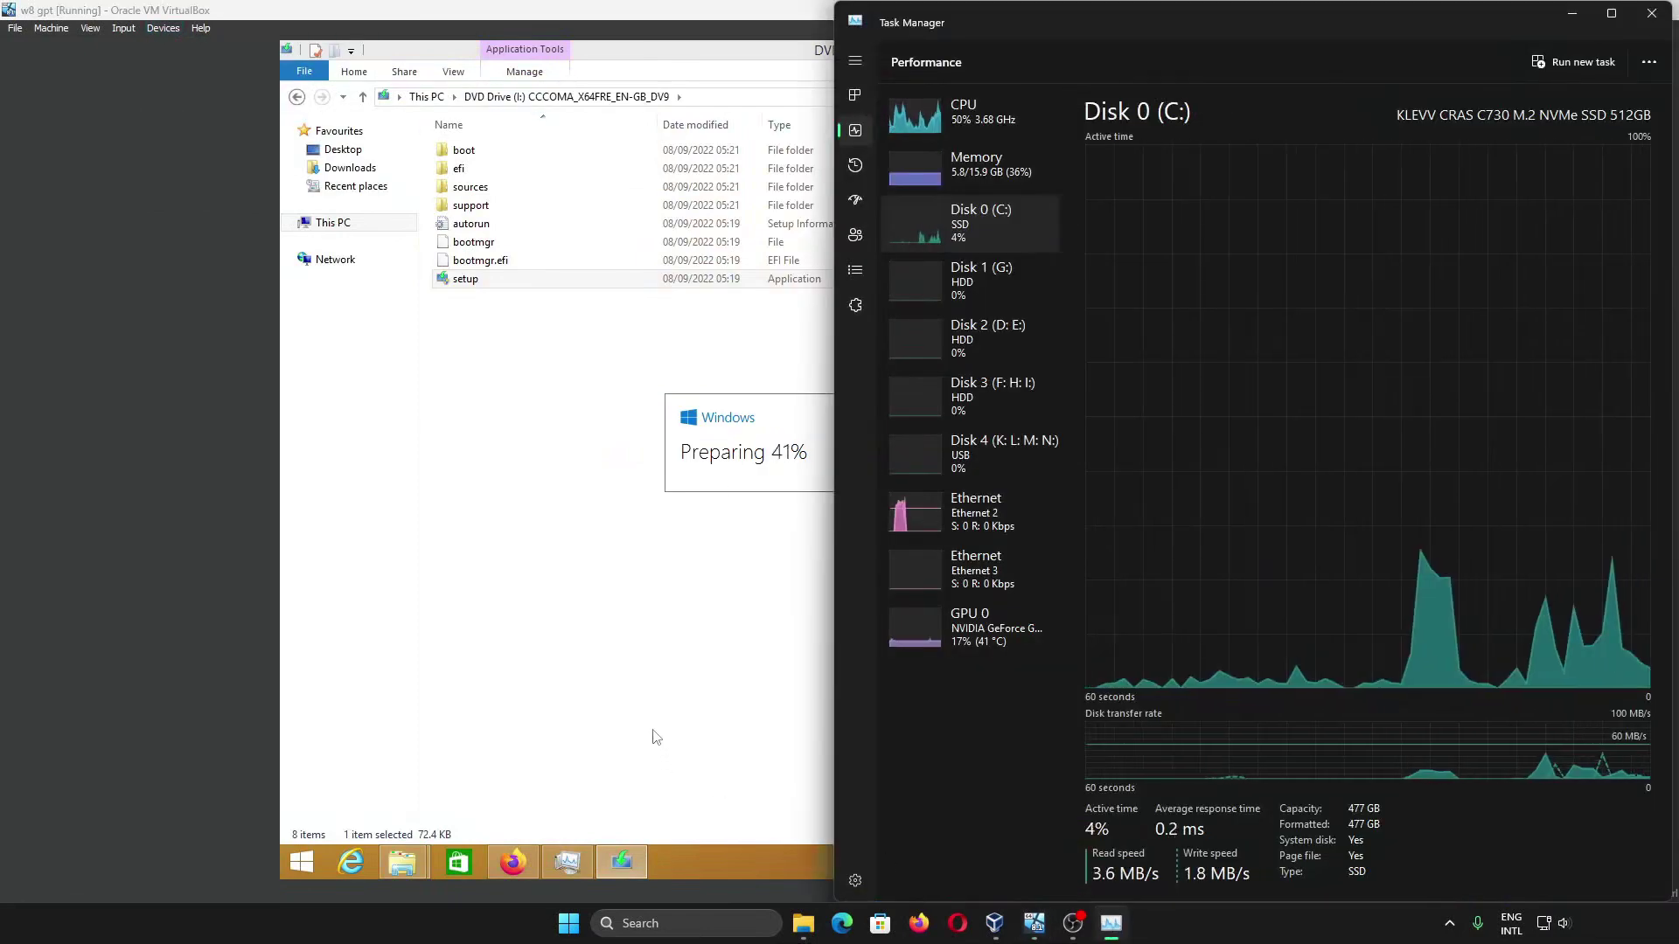
left_click(655, 738)
key("super+d")
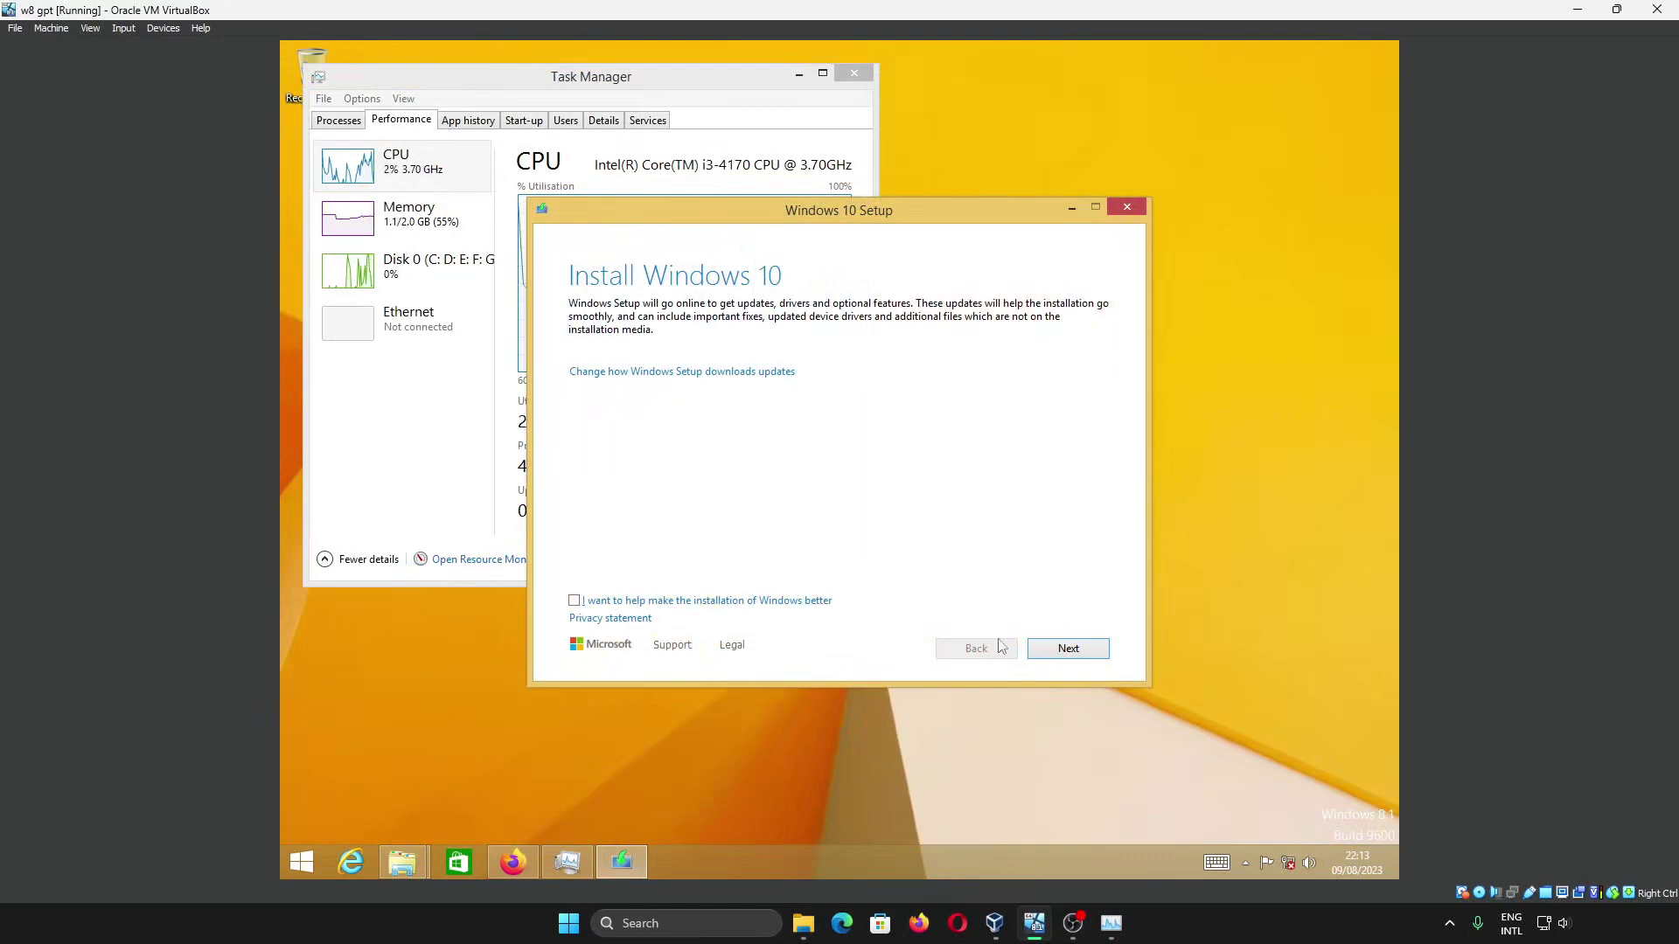
left_click(1079, 649)
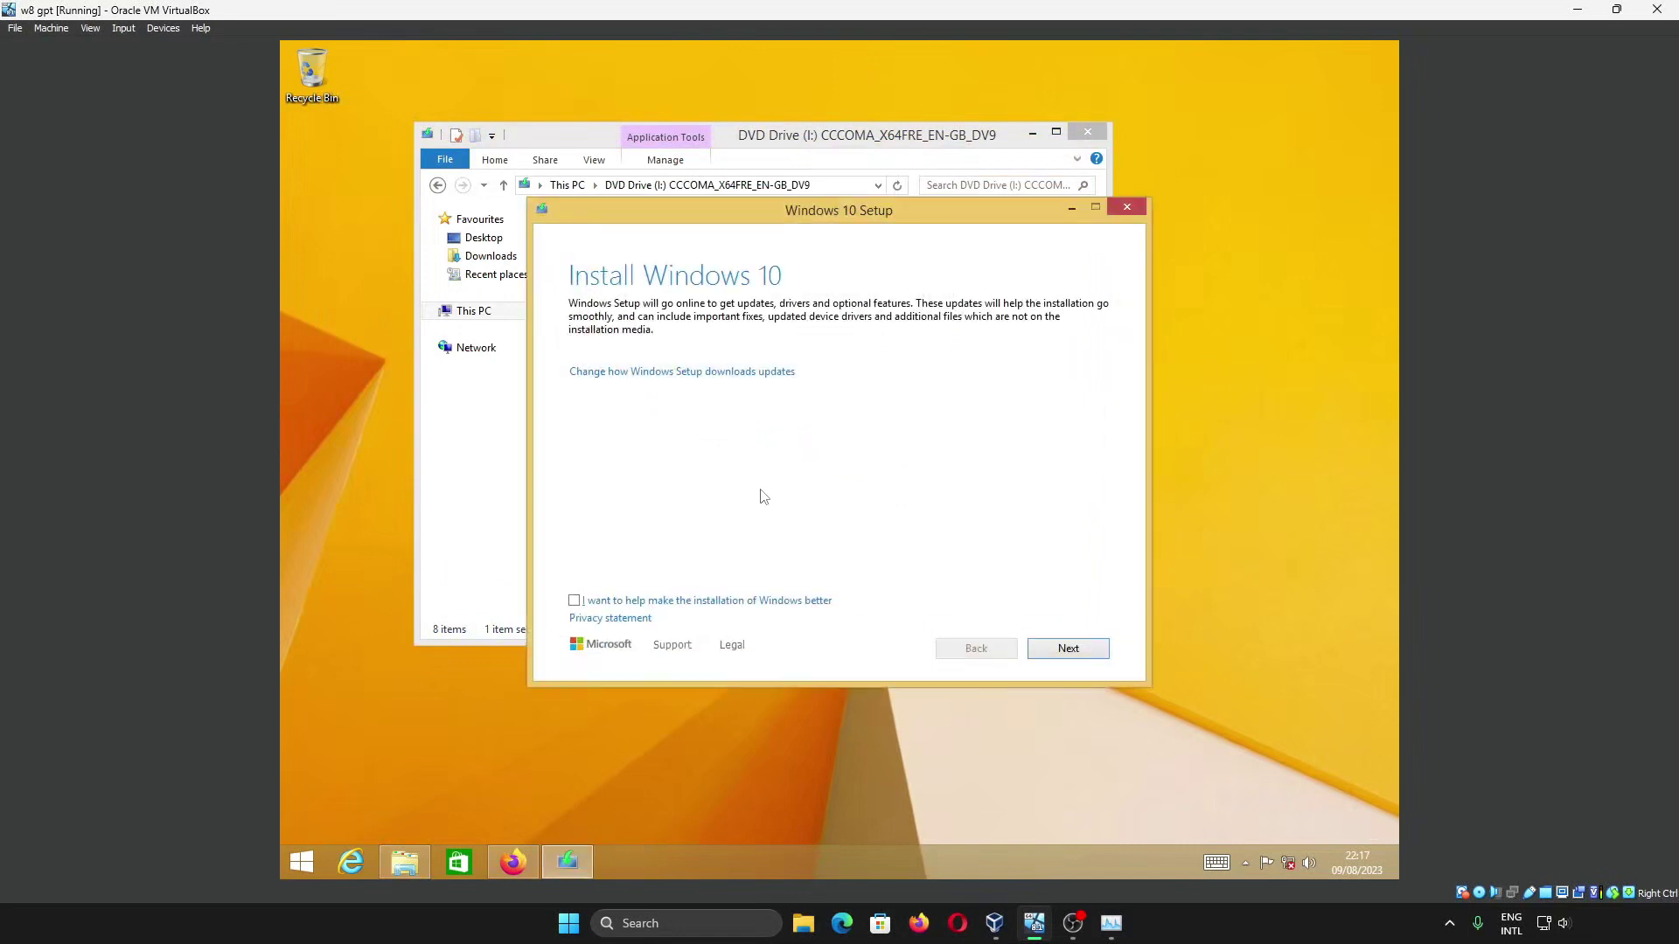
Step: Set Windows Setup to get updates "Not at the moment" and accept the licence terms
left_click(752, 375)
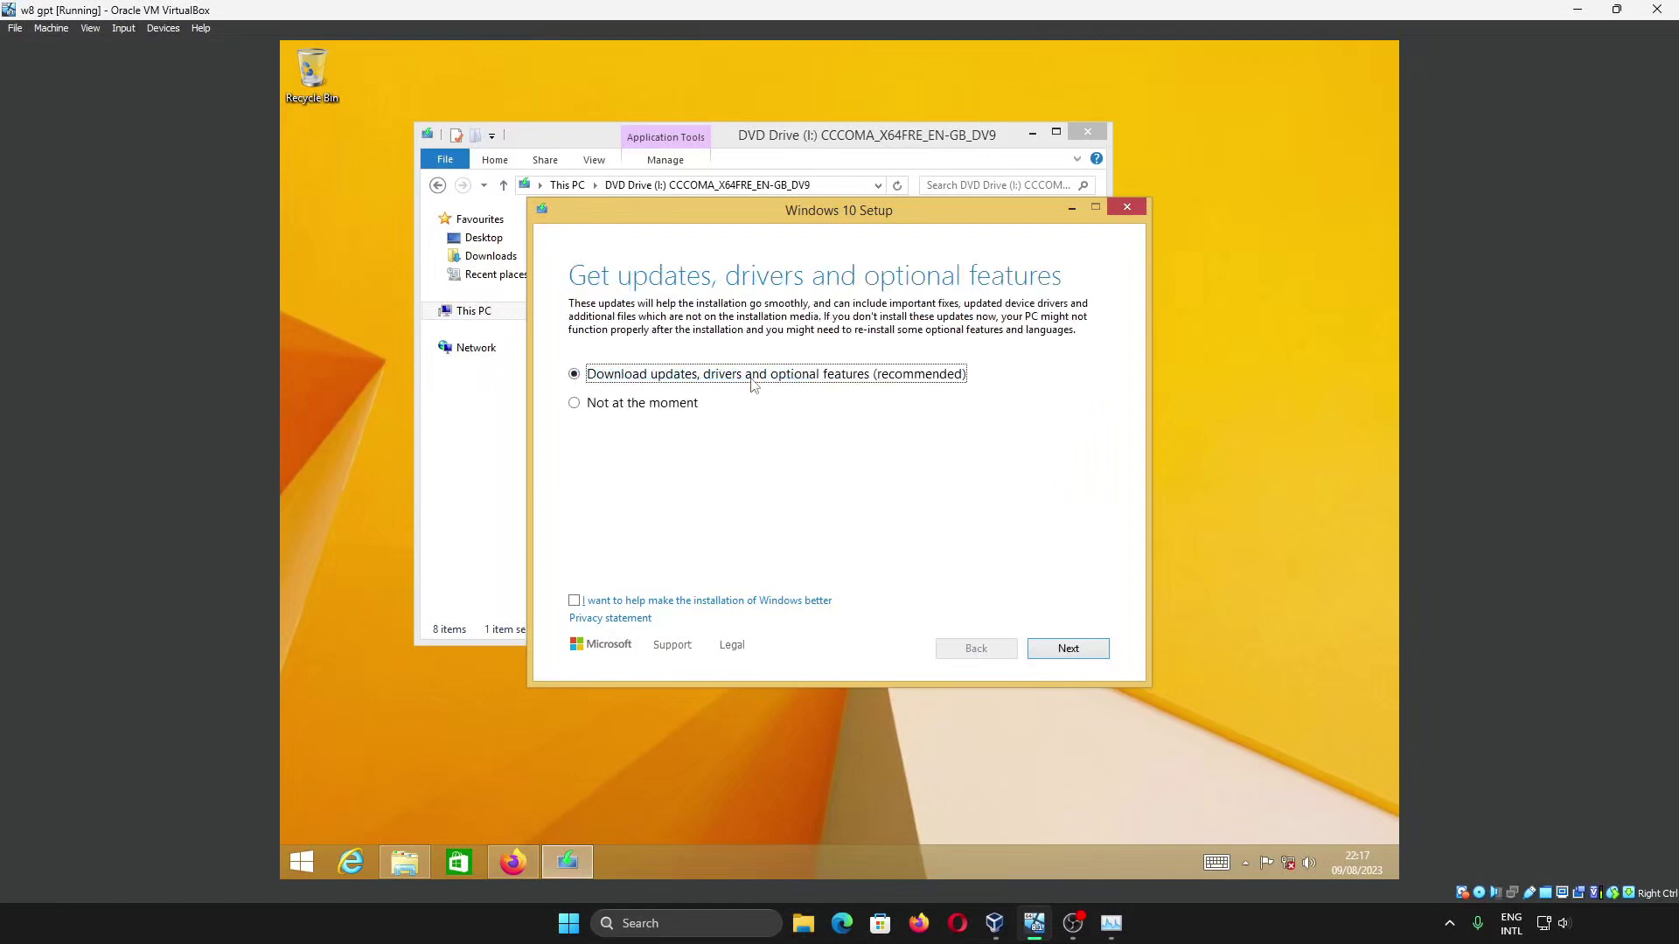
left_click(664, 405)
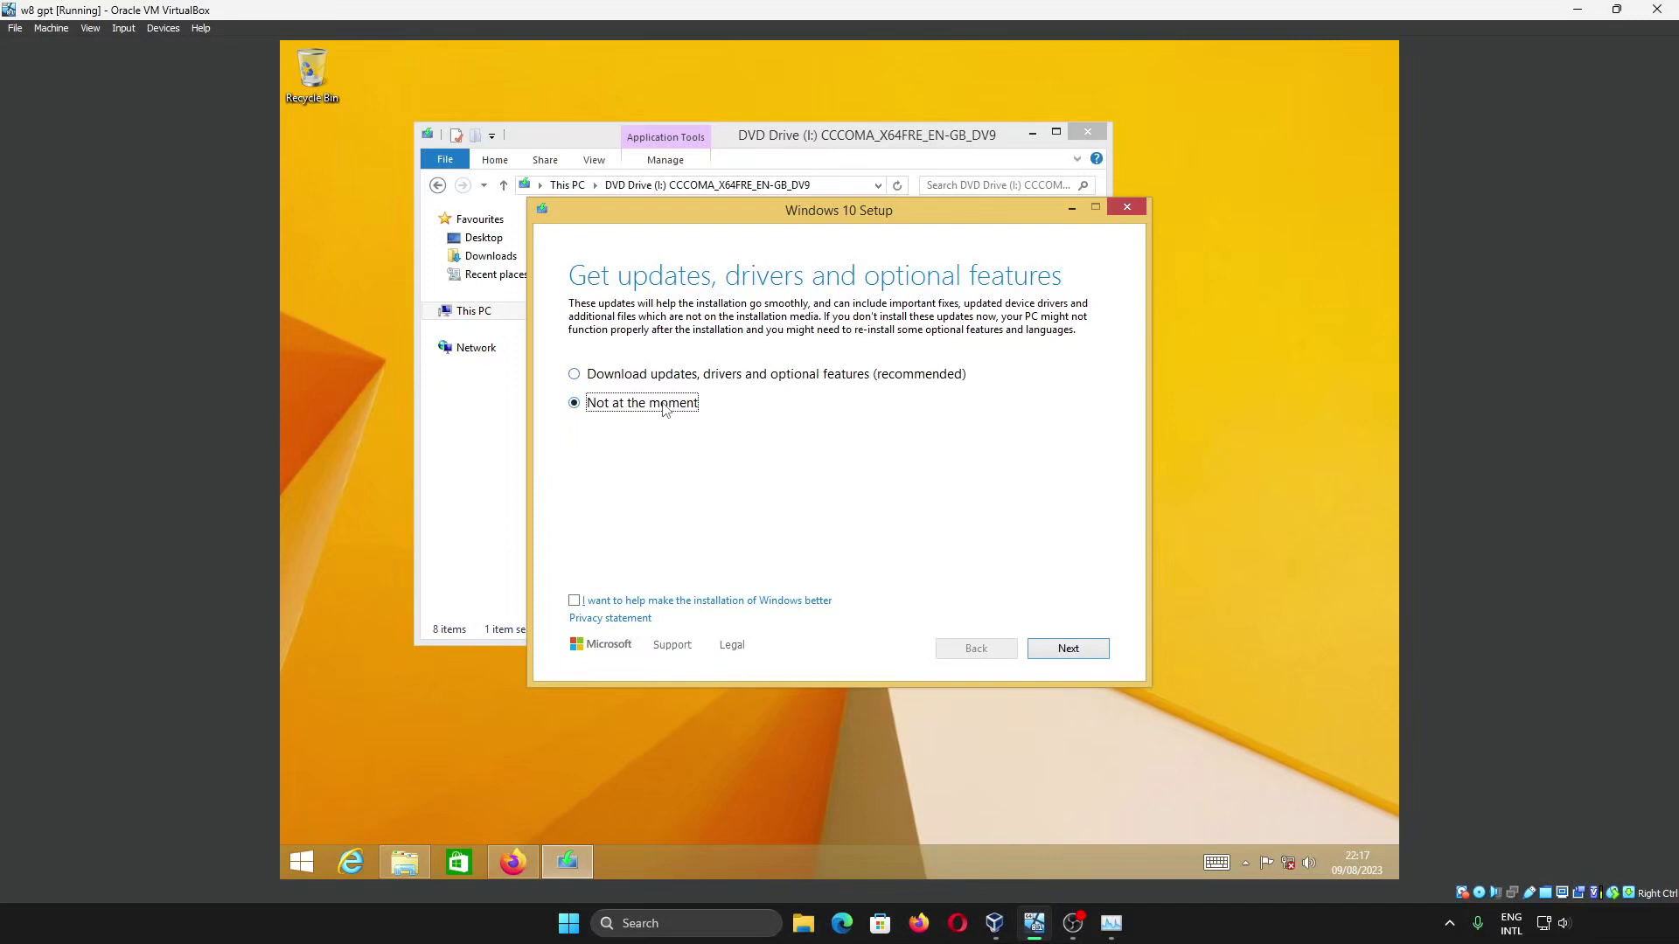
left_click(1091, 656)
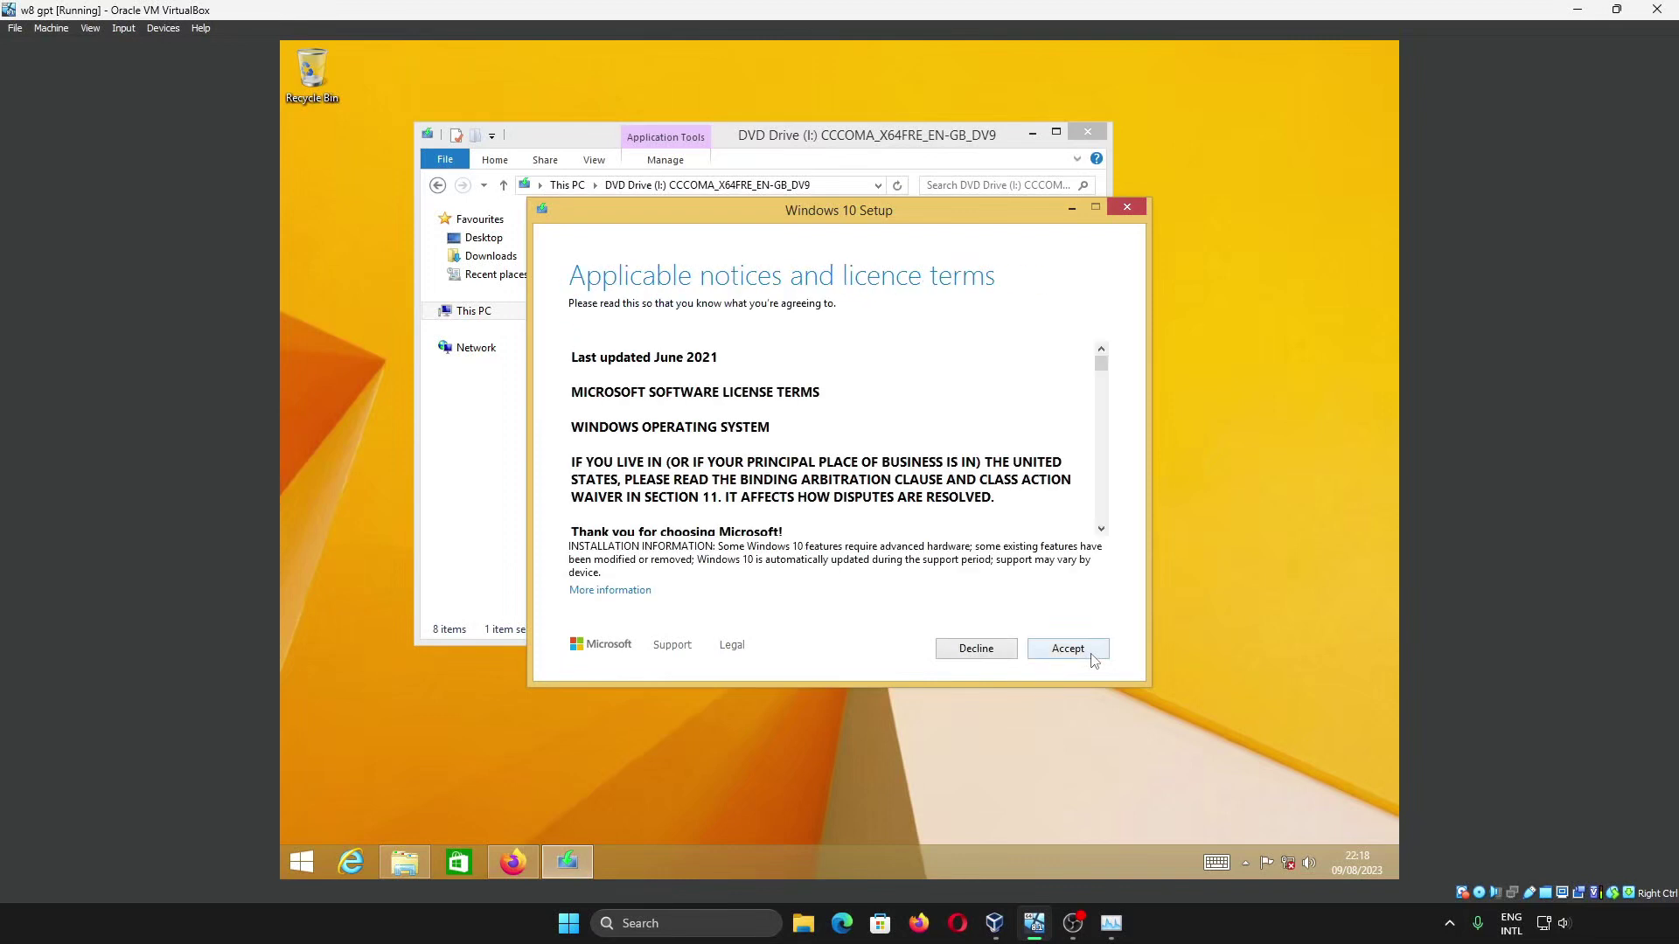
left_click(1091, 656)
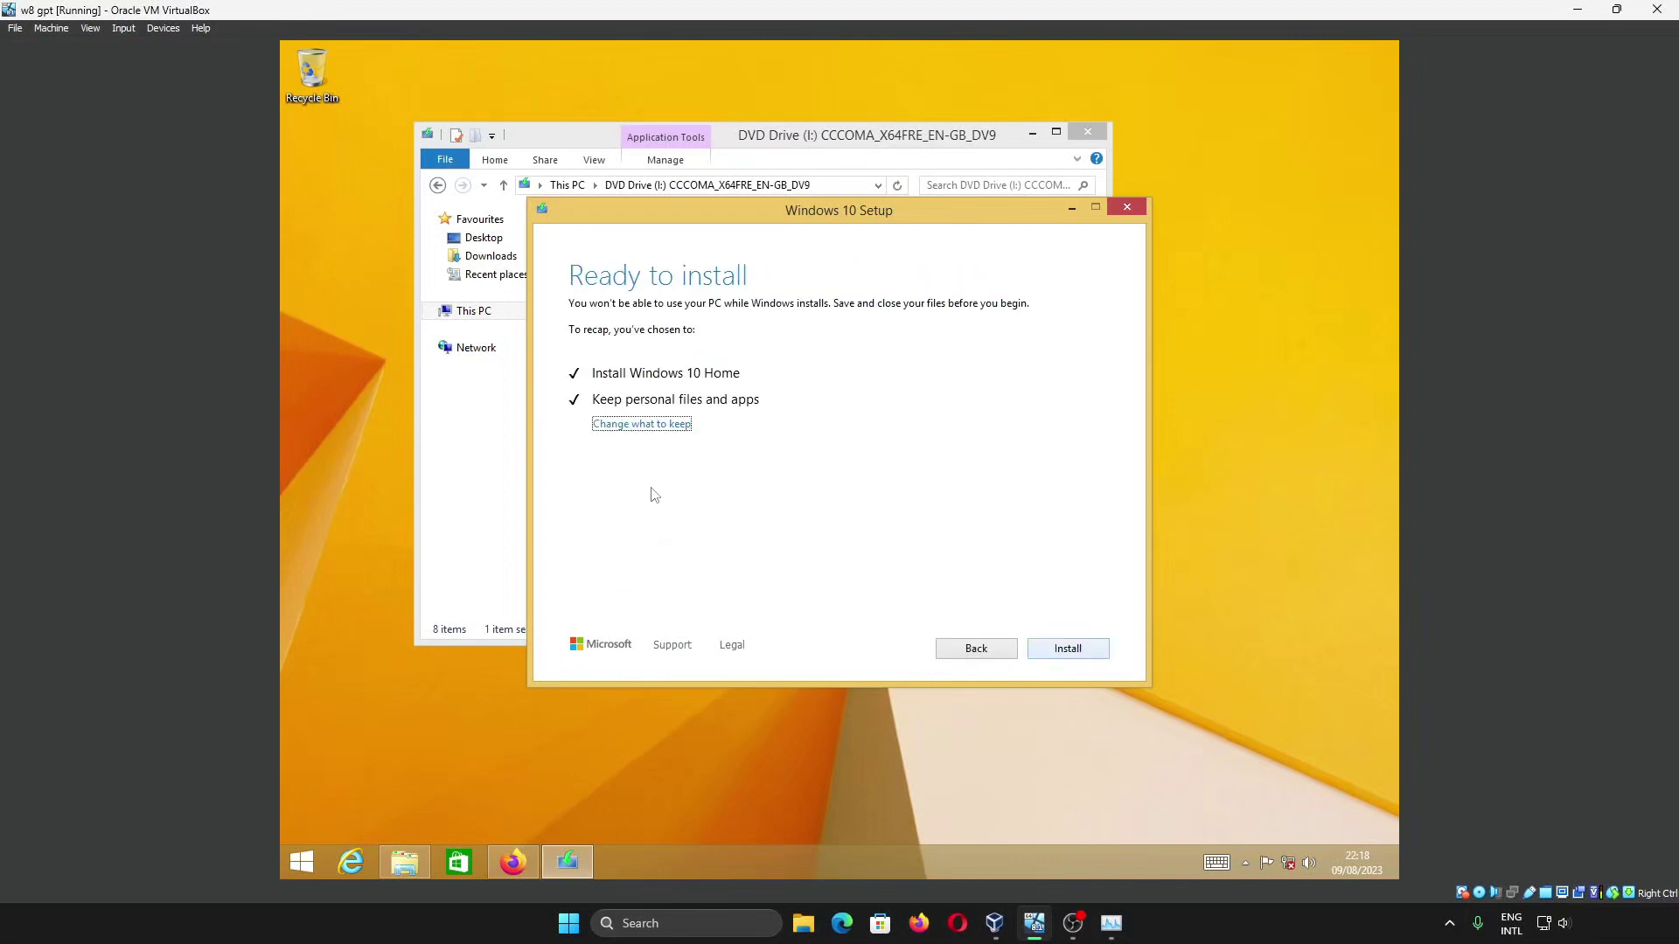
Step: Open the choice of what to keep, try Keep personal files only and Nothing, and view the Downloads folder
left_click(652, 425)
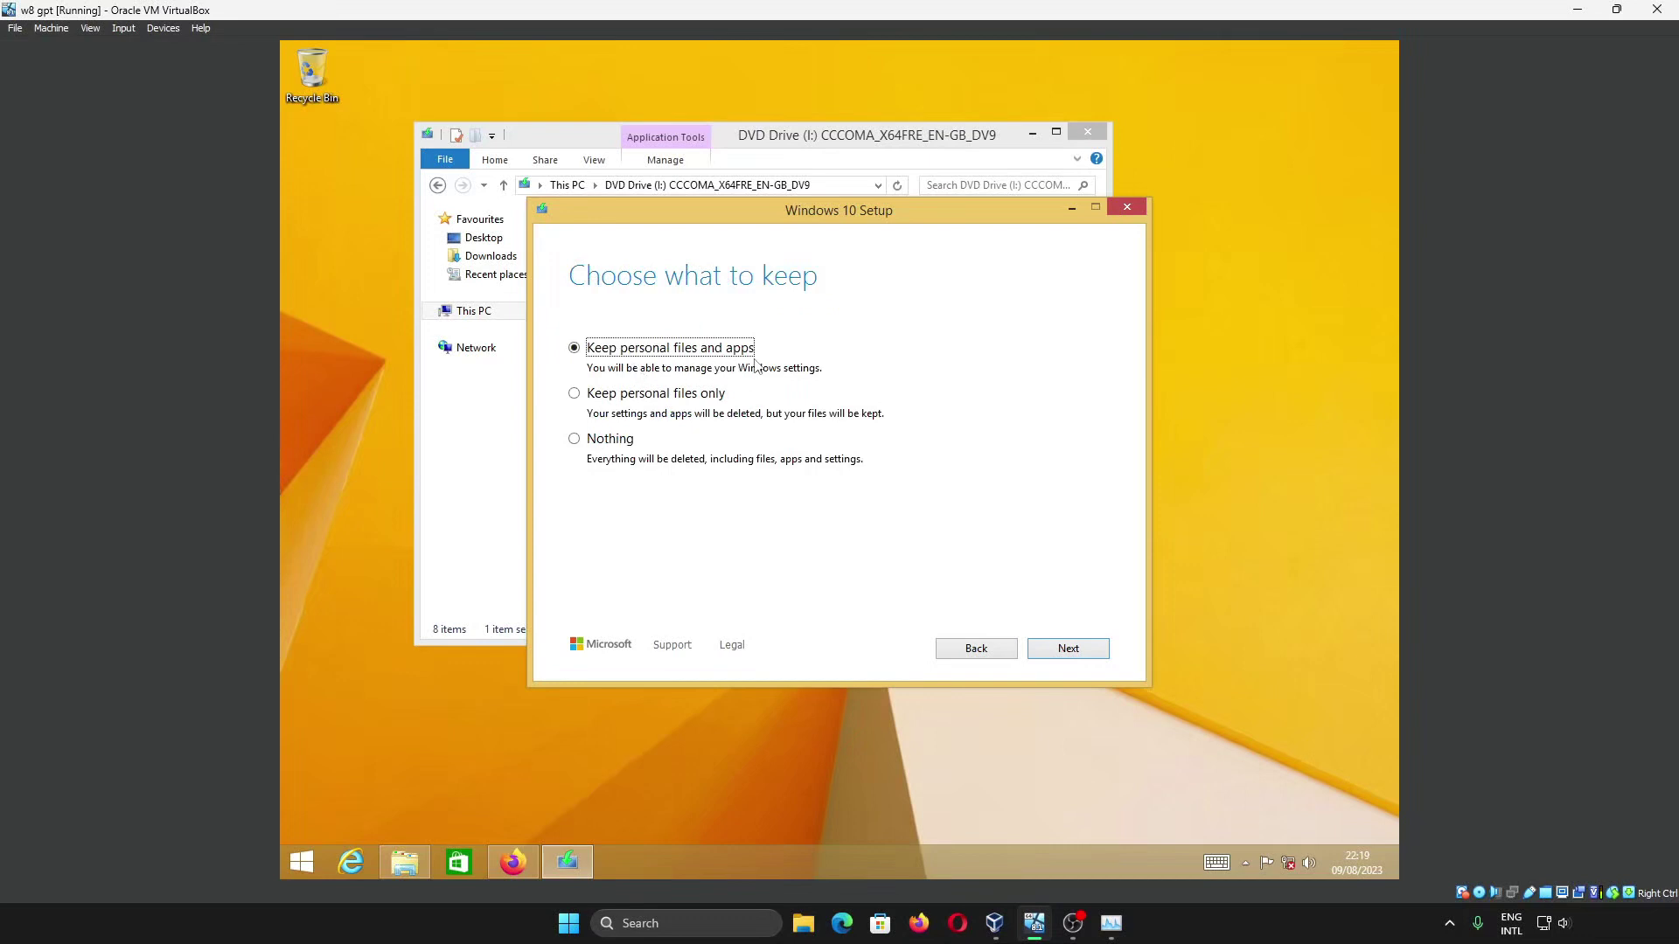
left_click(659, 397)
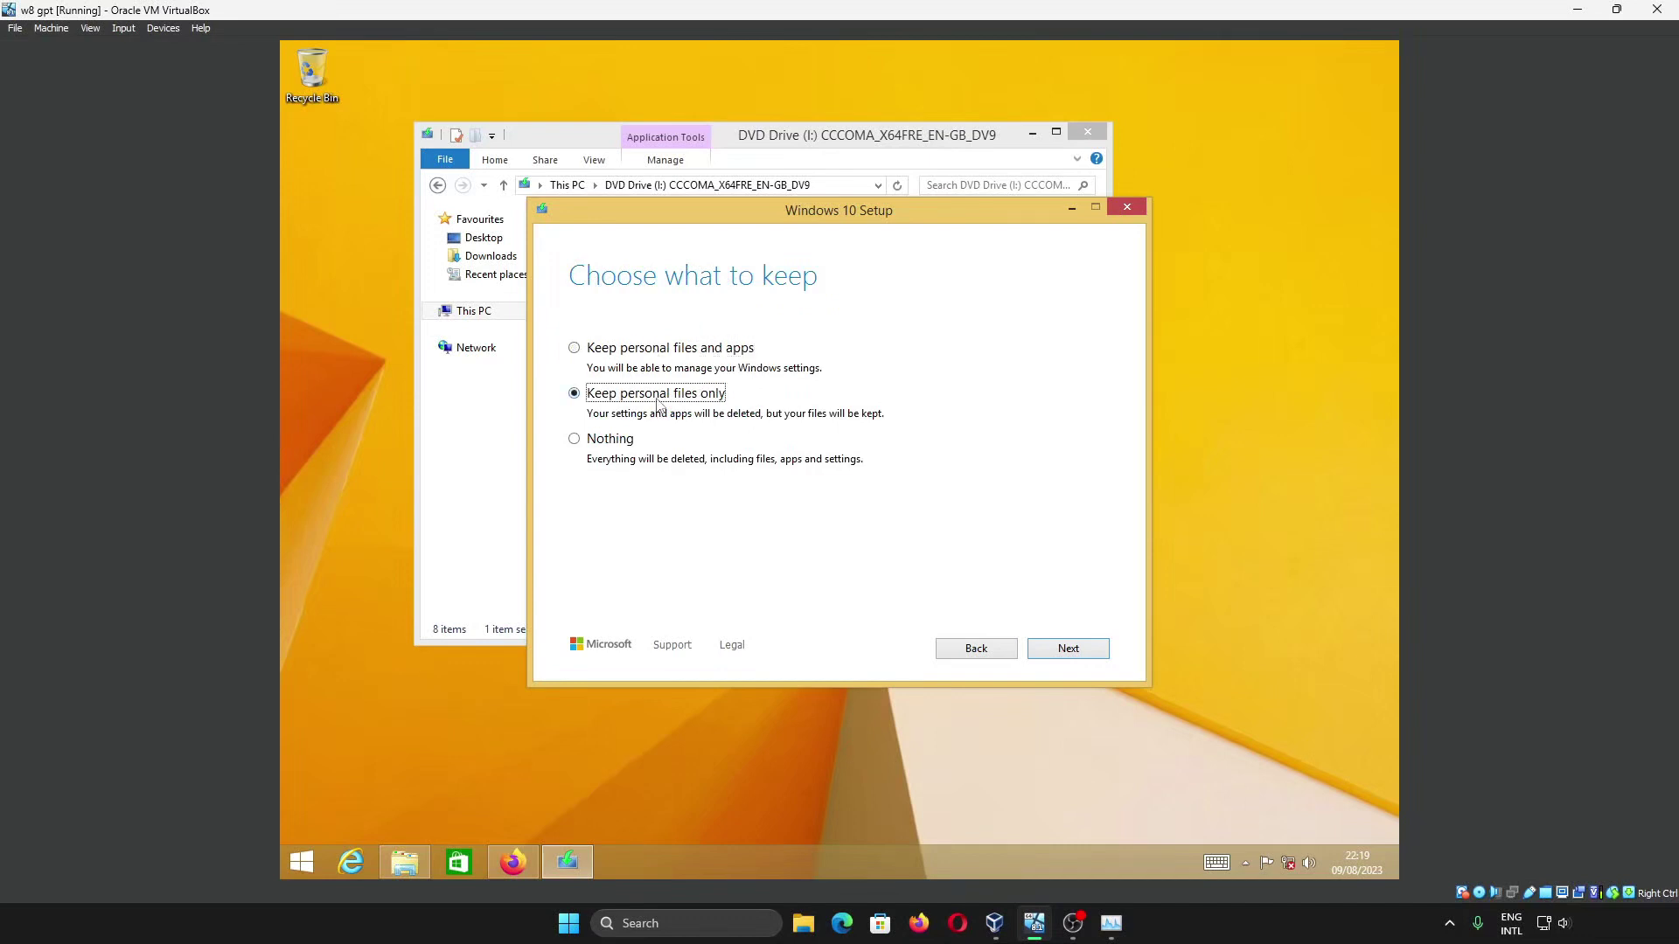
left_click(612, 446)
left_click(490, 256)
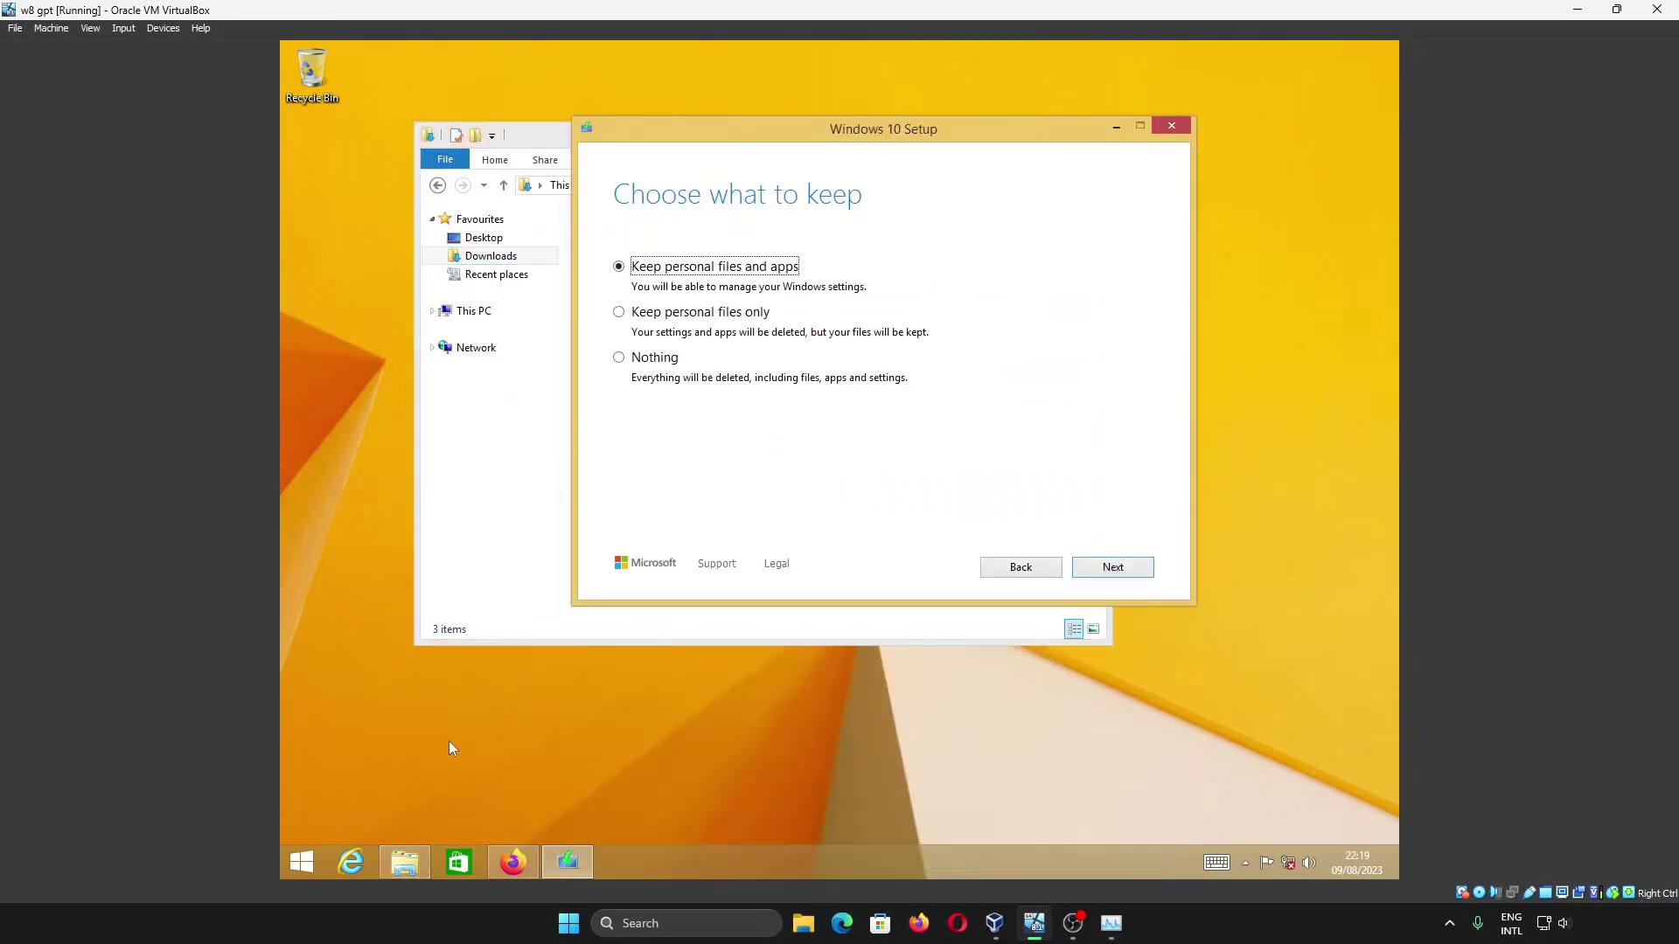
Step: Review the installed applications in Programs and Features and close the window
right_click(299, 861)
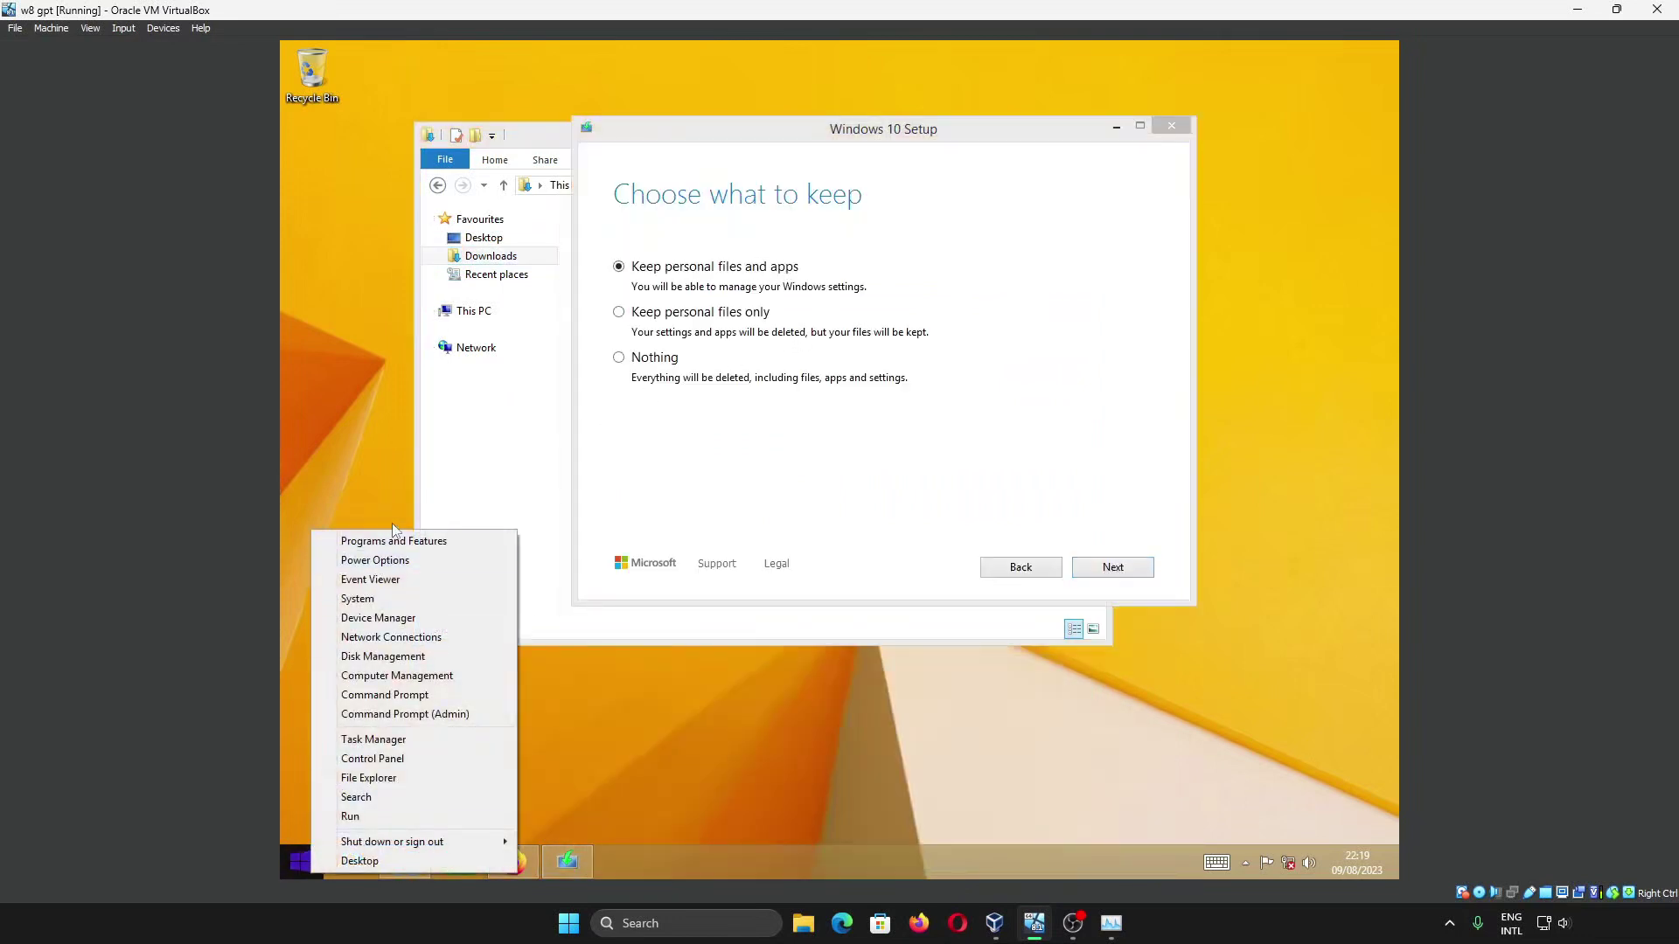
left_click(394, 542)
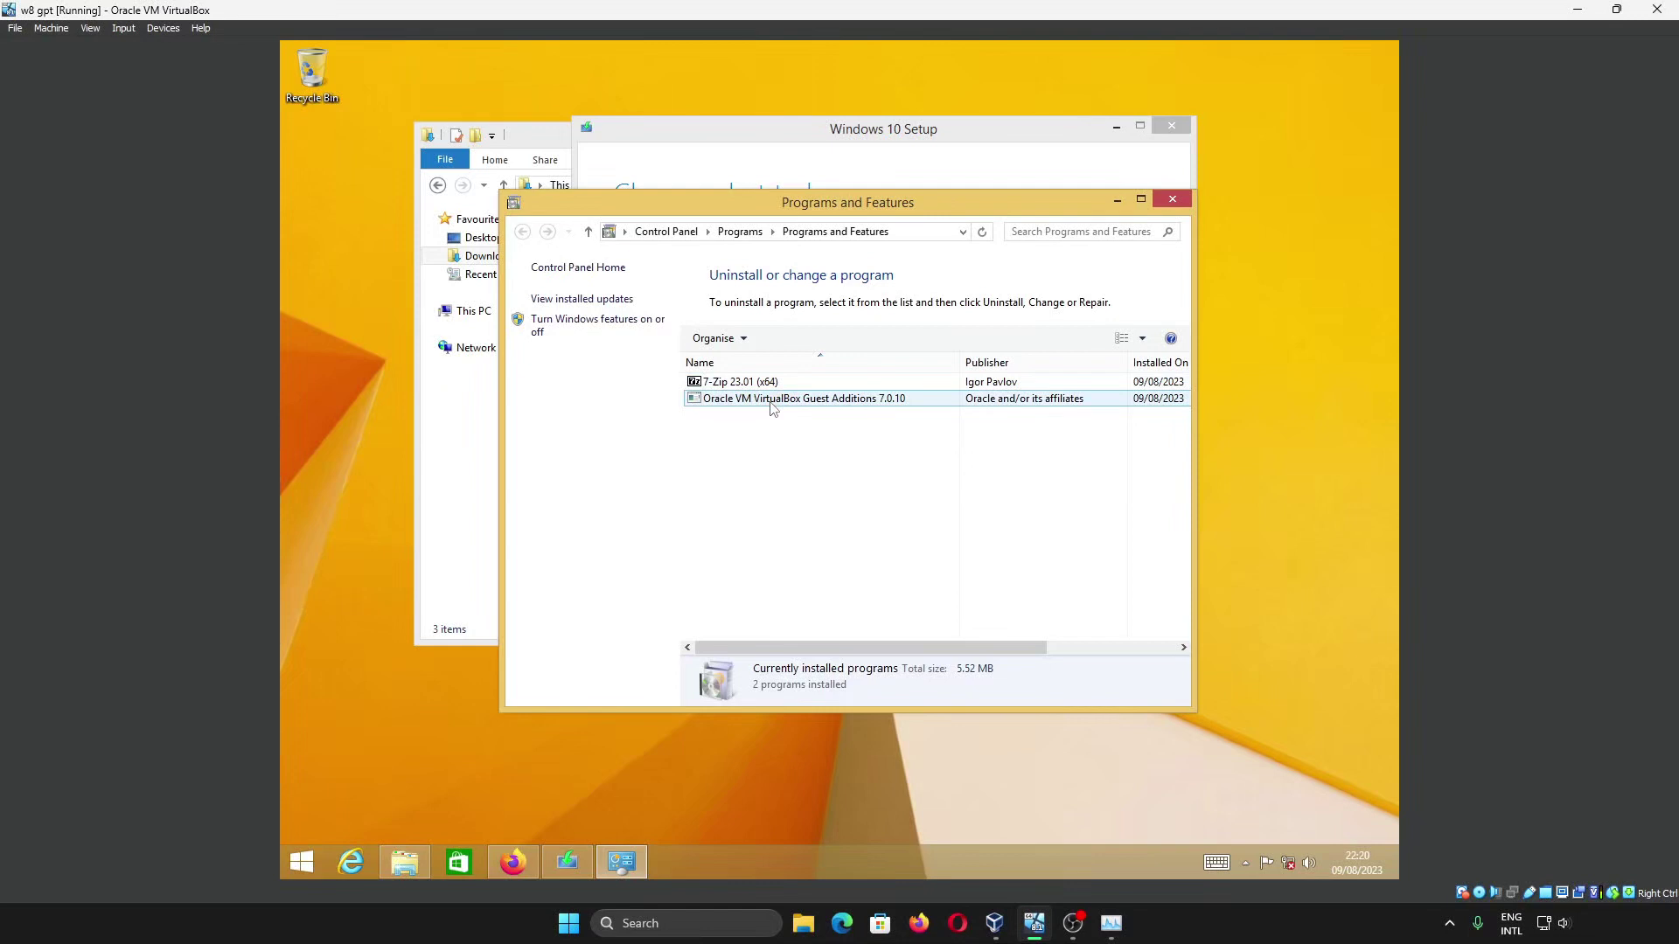
left_click(1172, 199)
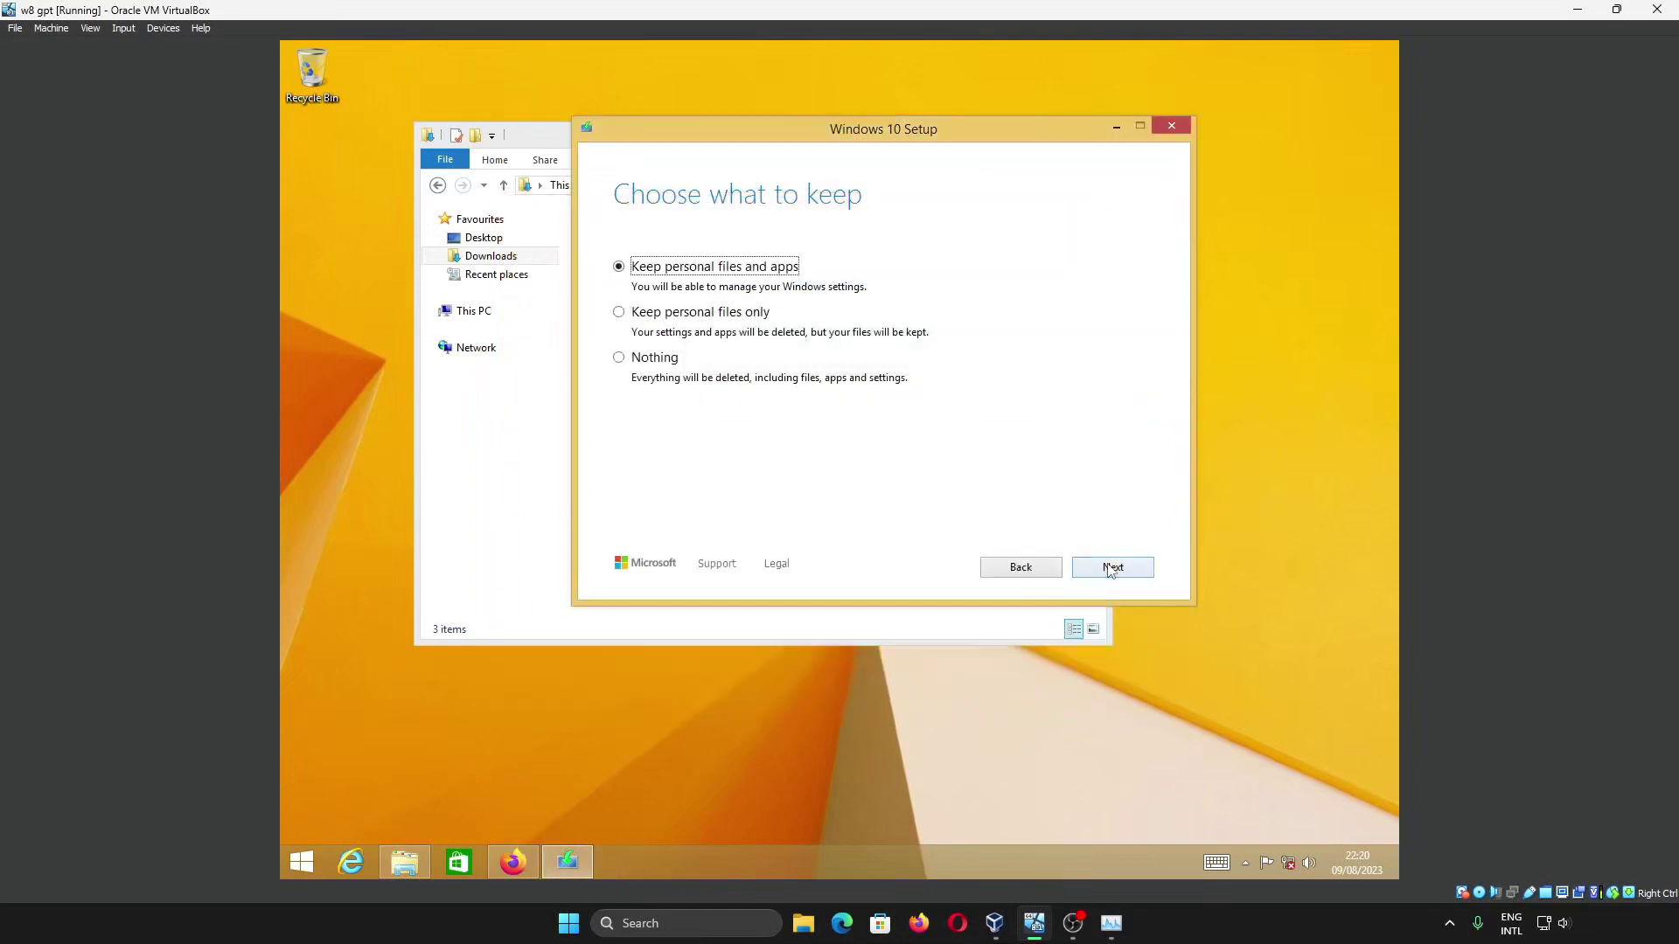
Step: Continue with Keep personal files and apps and start the Windows 10 Home installation
left_click(1112, 568)
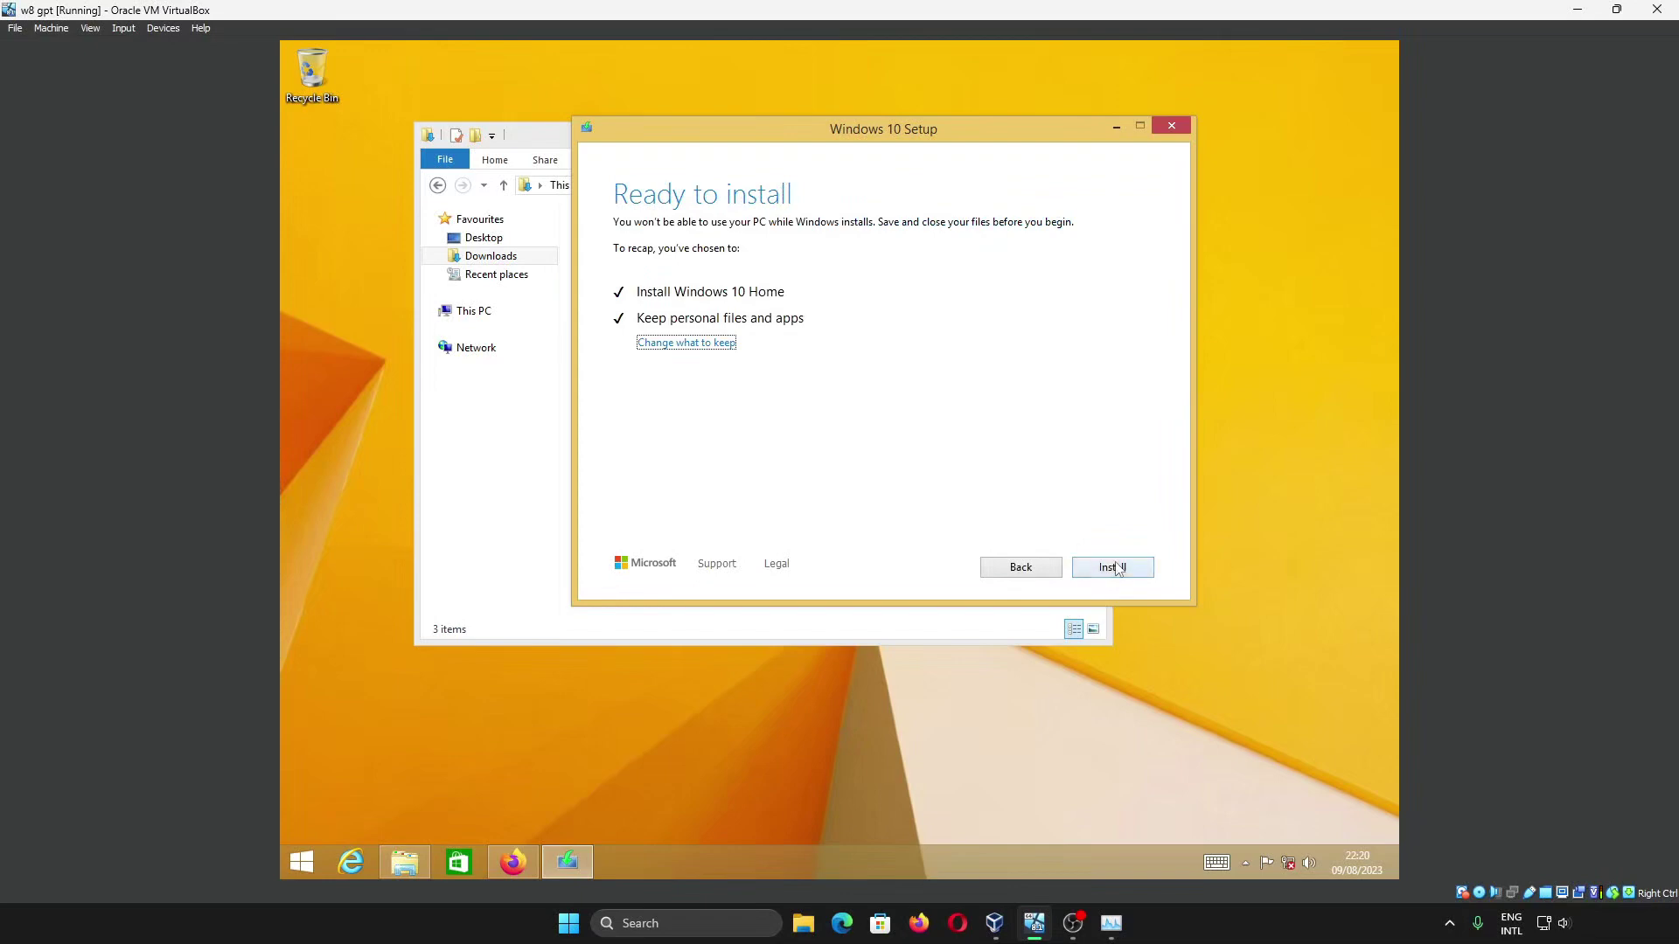
left_click(1112, 567)
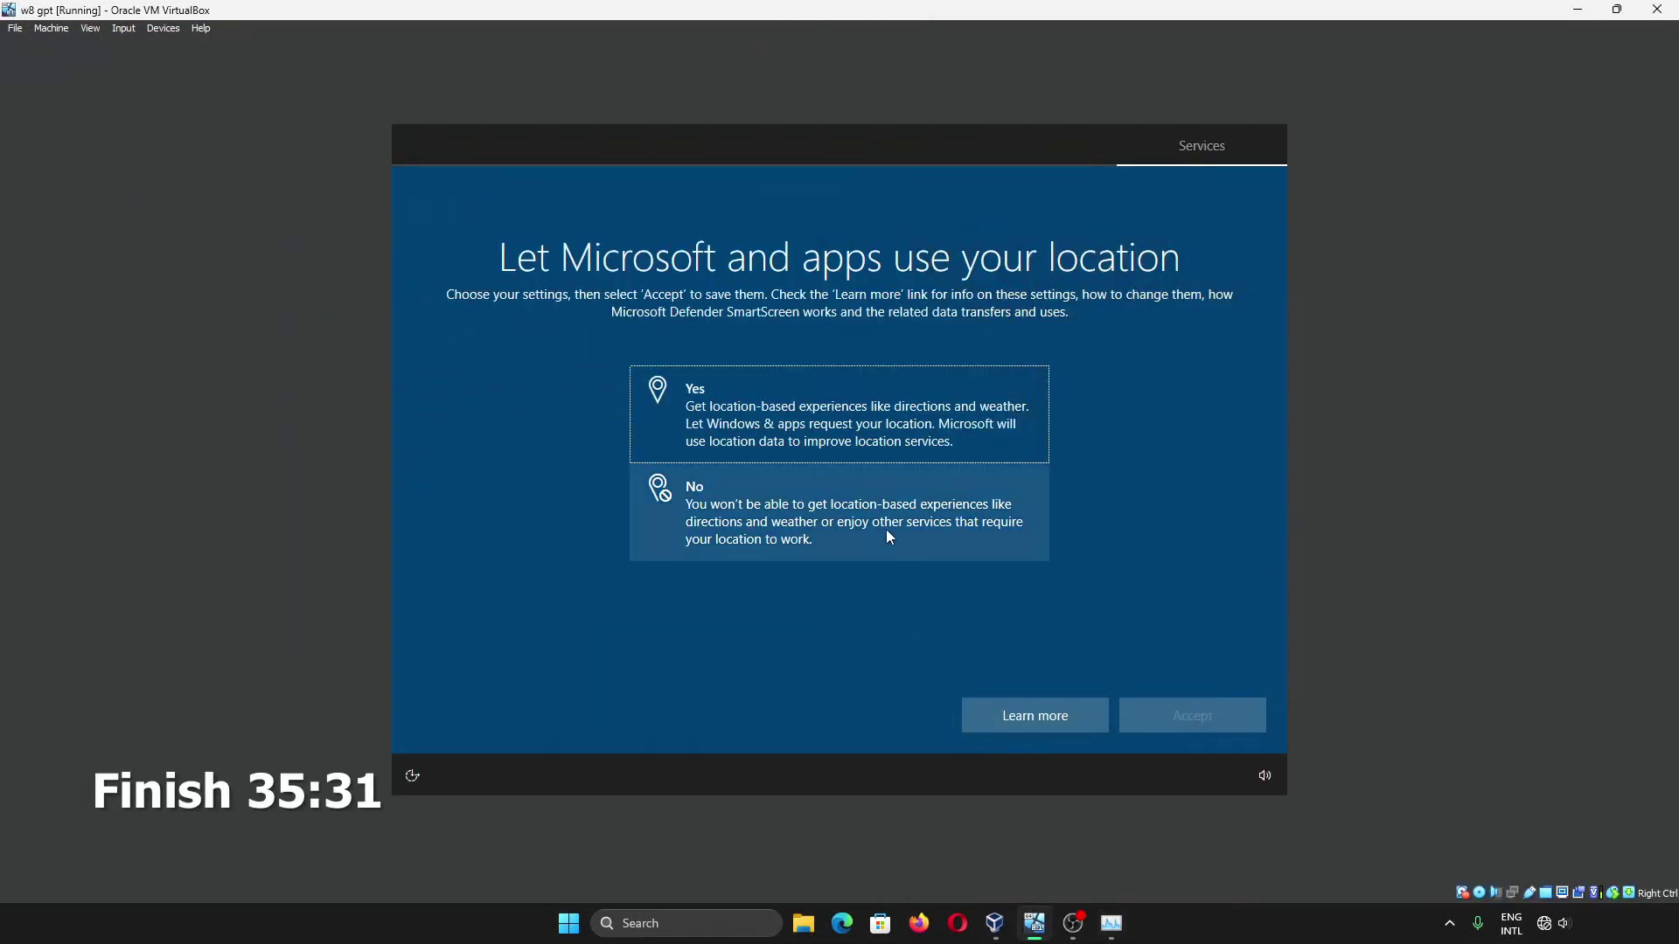
Step: Decline location access and Find my device in the Windows 10 privacy setup, accepting each choice
left_click(880, 521)
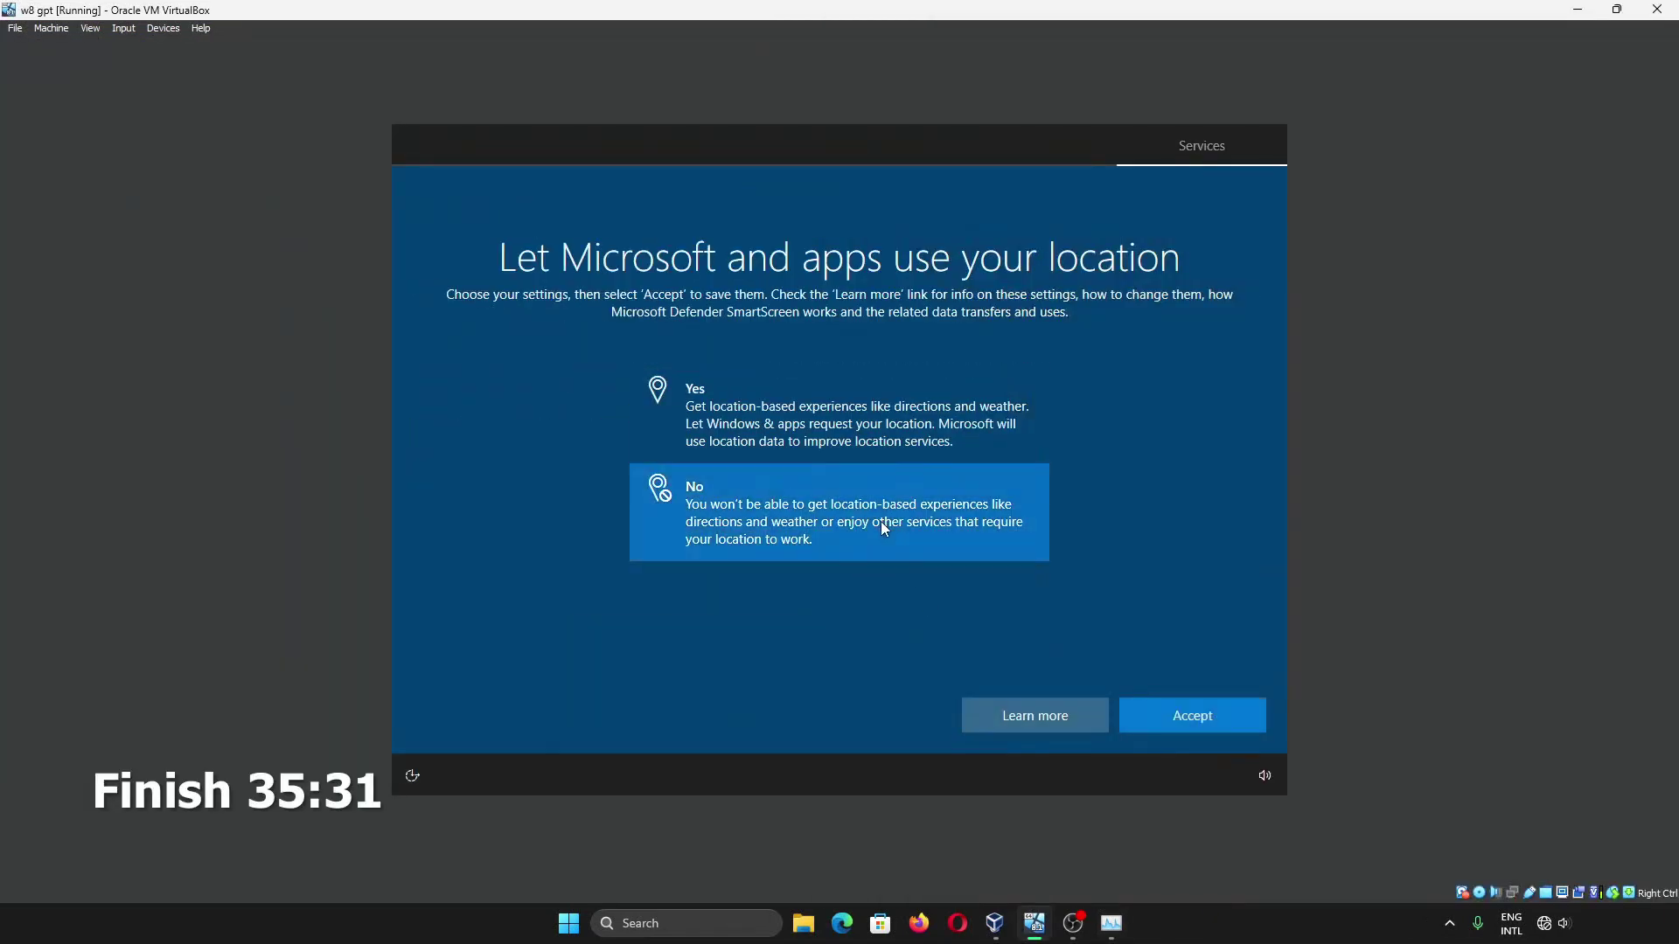
left_click(1192, 715)
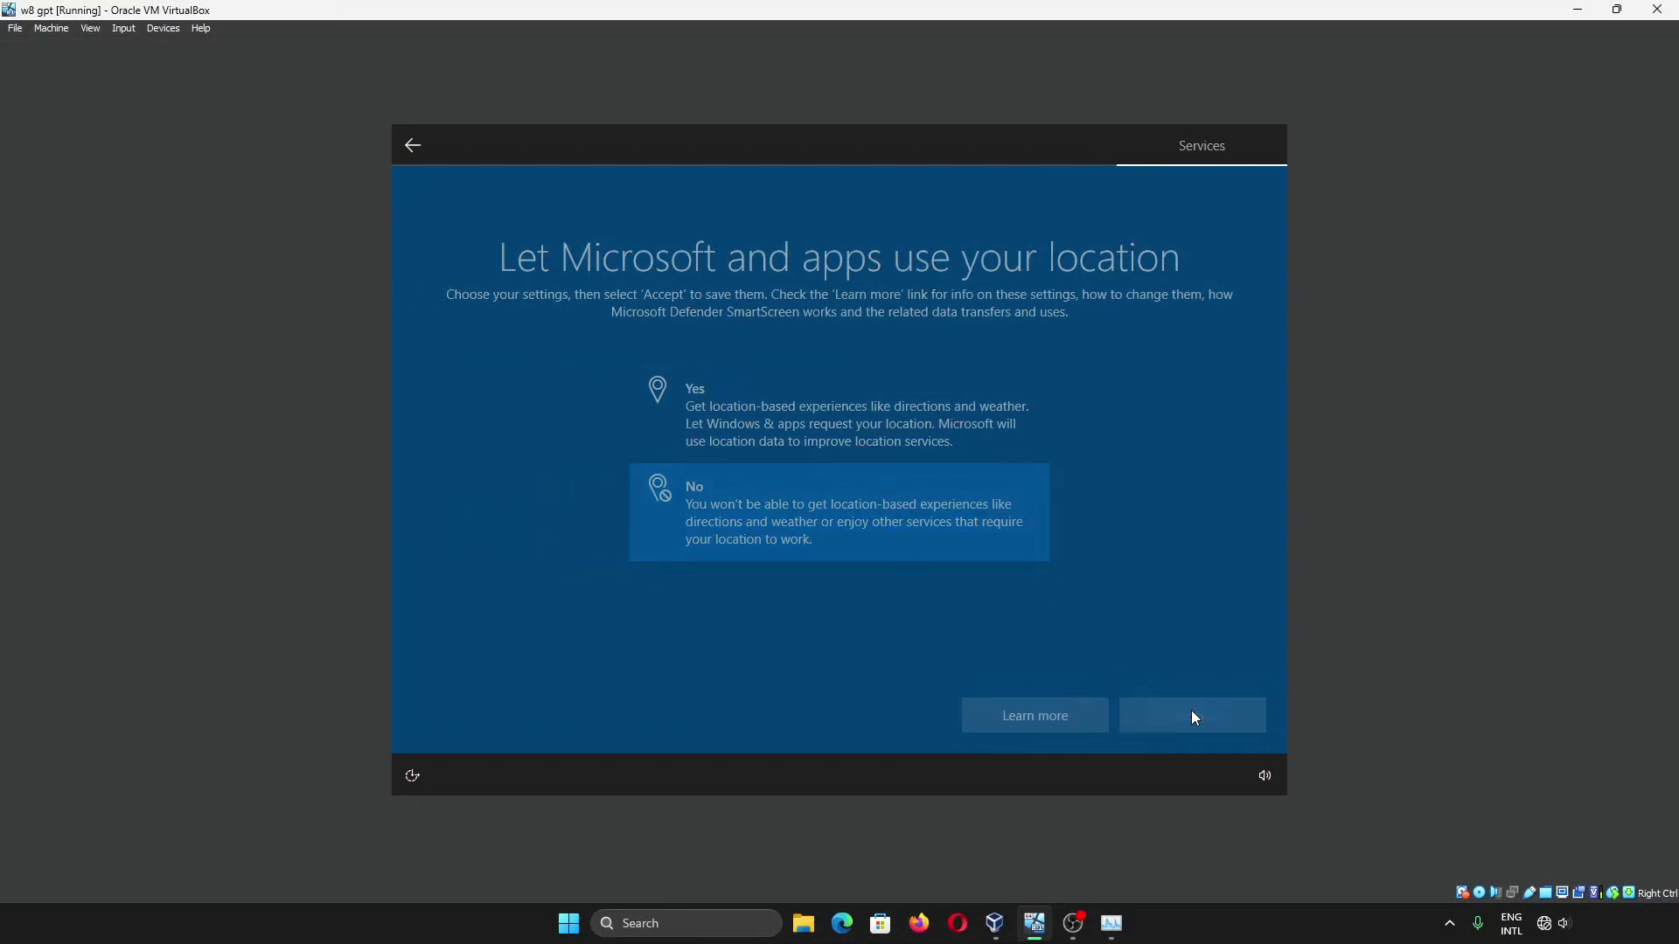
left_click(878, 525)
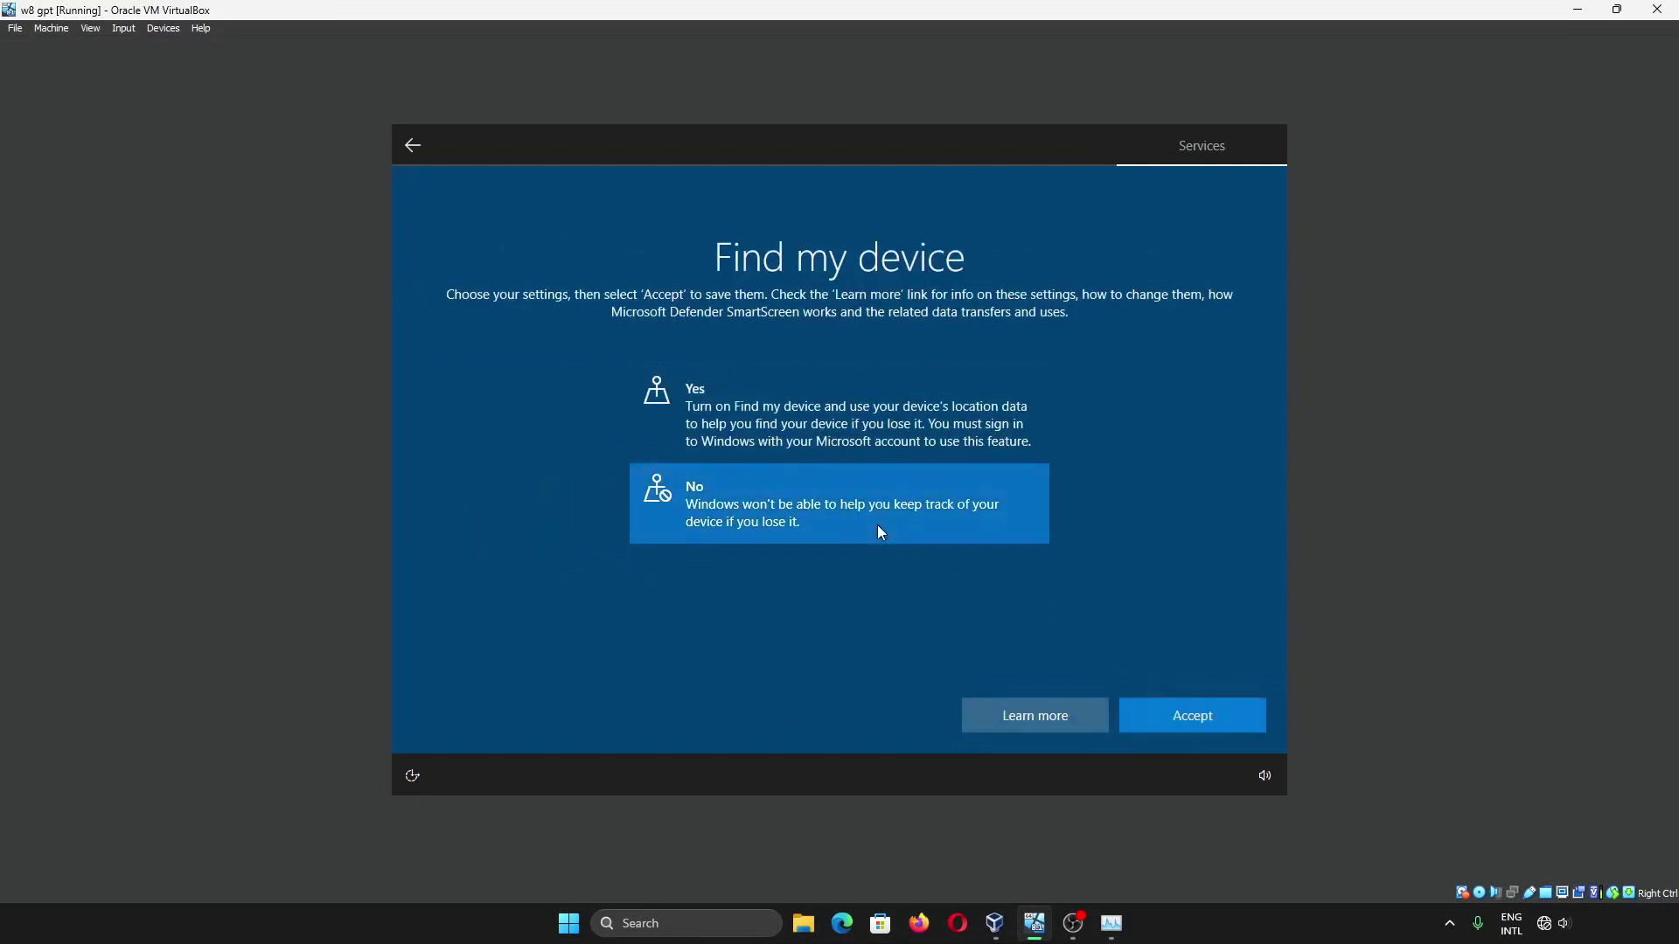
left_click(1198, 715)
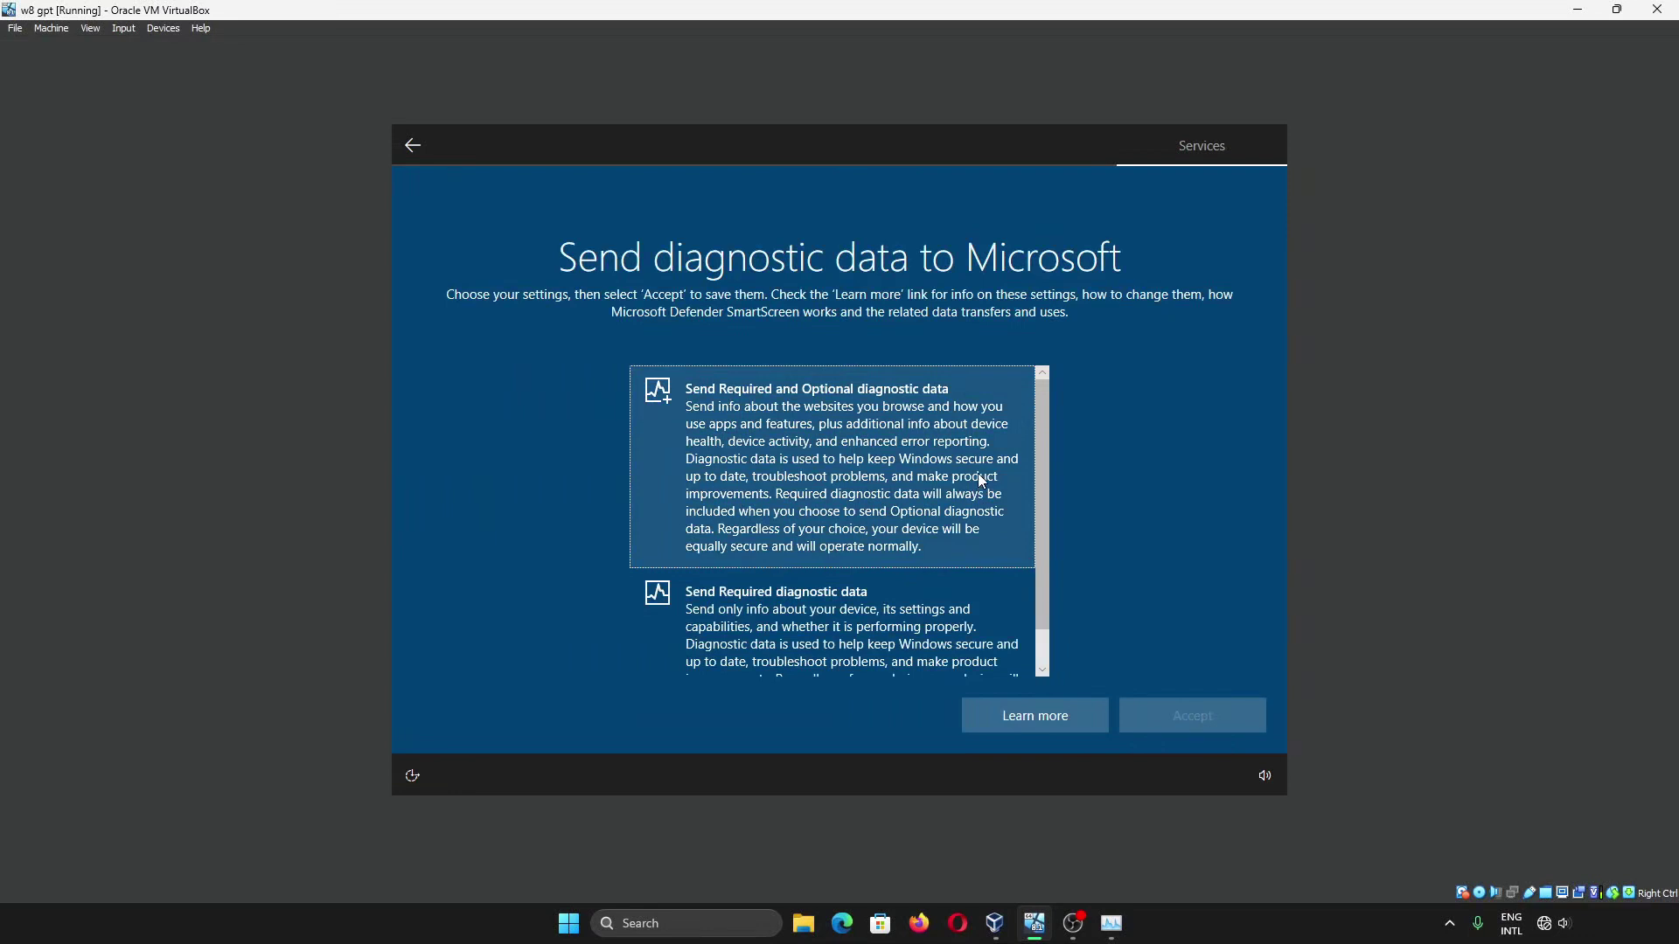
Step: Choose Send Required diagnostic data and accept it
scroll(978, 474, "down", 1)
left_click(1005, 612)
left_click(1206, 717)
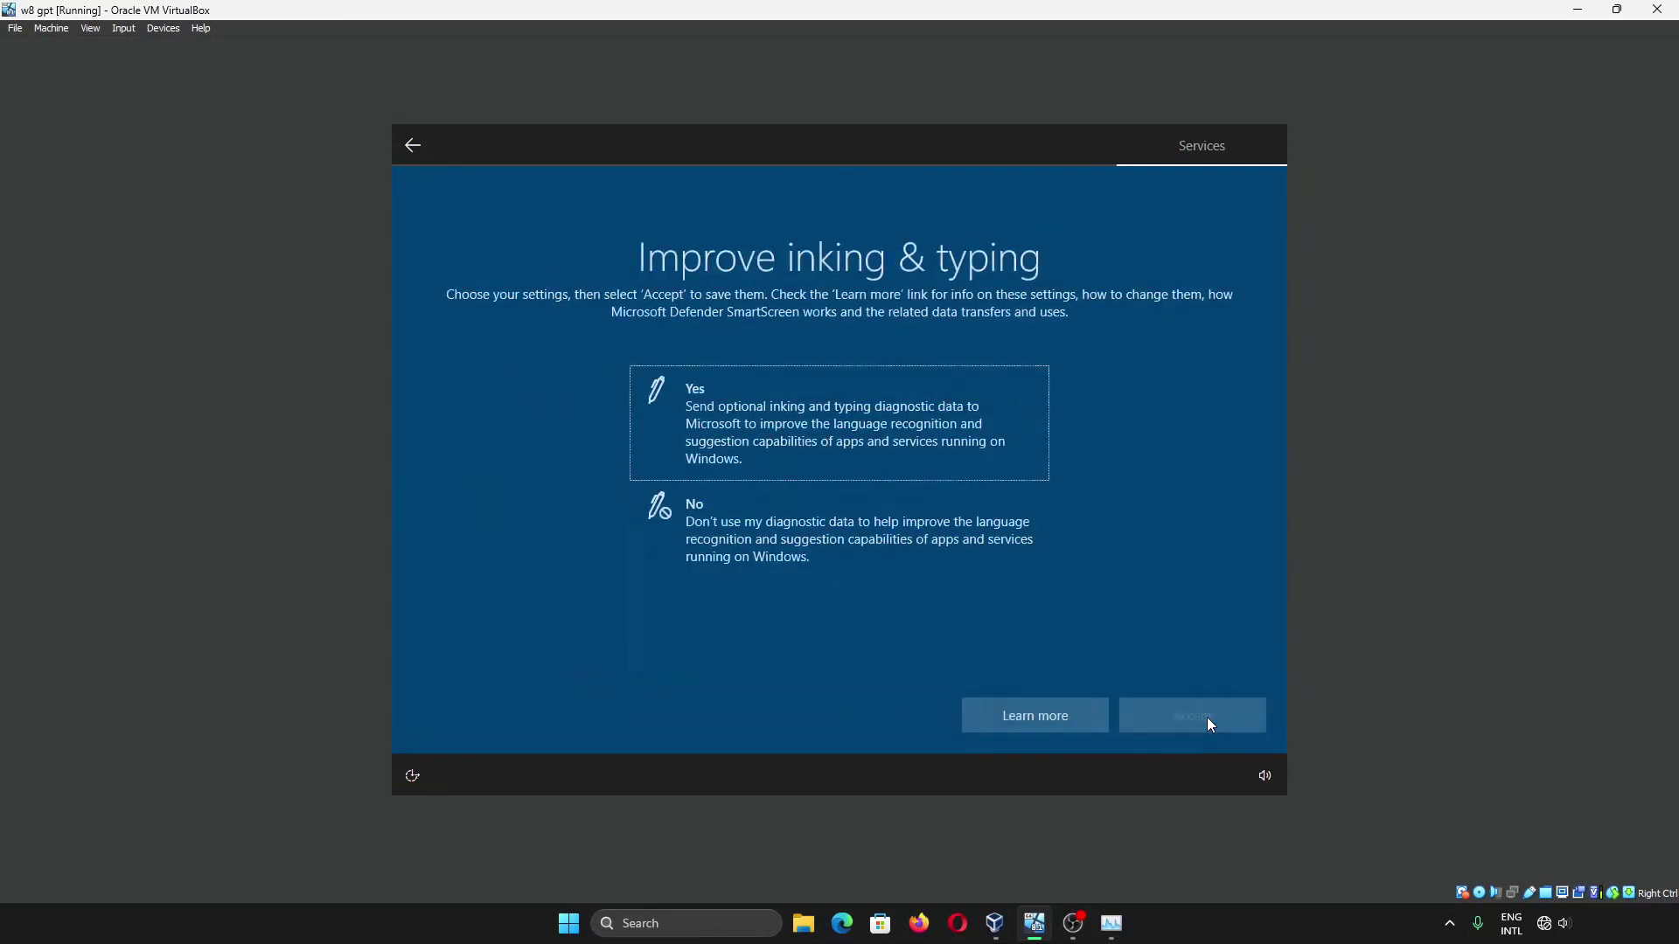
Step: Answer No to improving inking and typing and to tailored experiences with diagnostic data, accepting both
left_click(840, 524)
left_click(1179, 715)
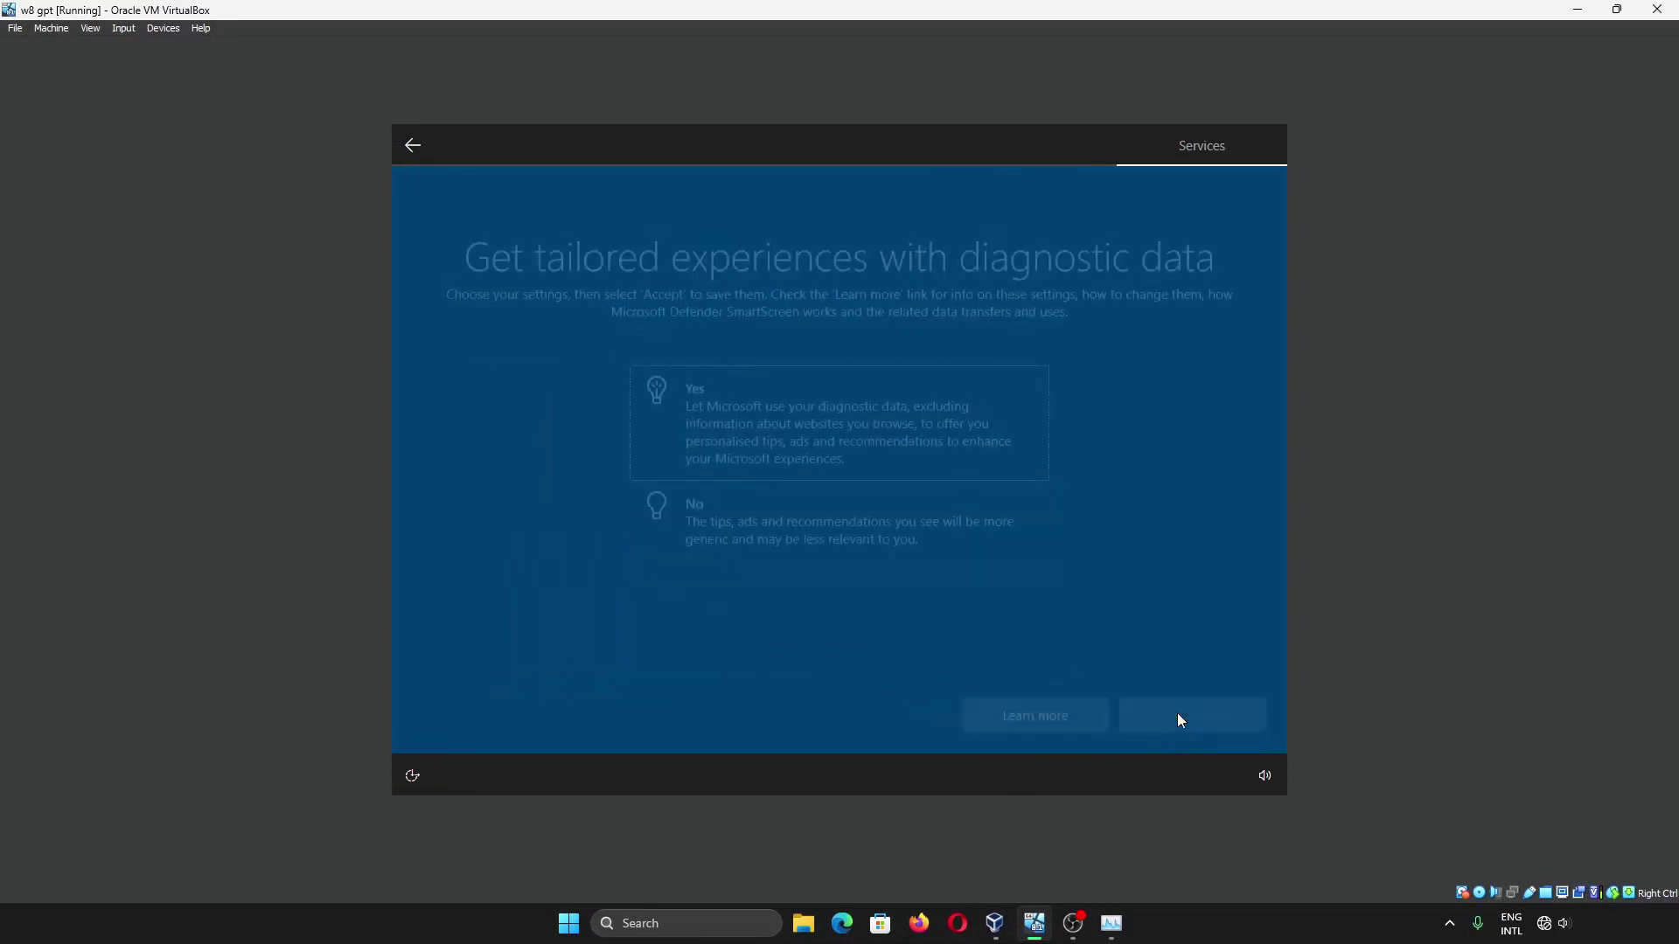
left_click(914, 521)
left_click(1198, 710)
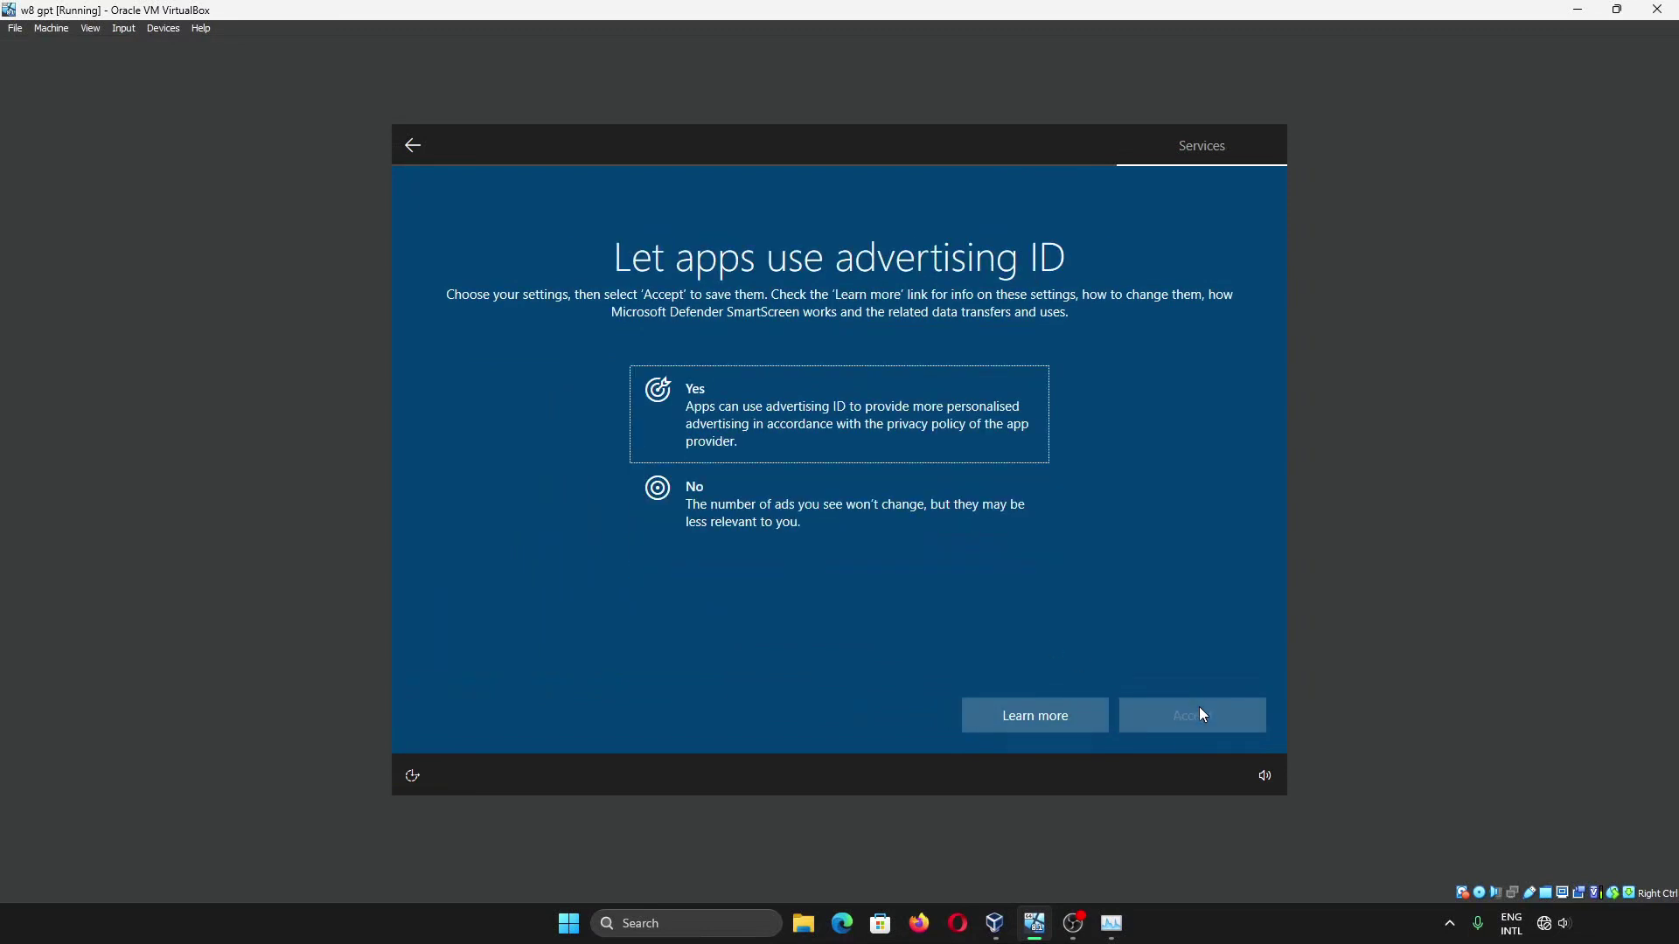
Step: Answer No to letting apps use the advertising ID and accept the choice to finish the privacy setup
left_click(953, 537)
left_click(1251, 719)
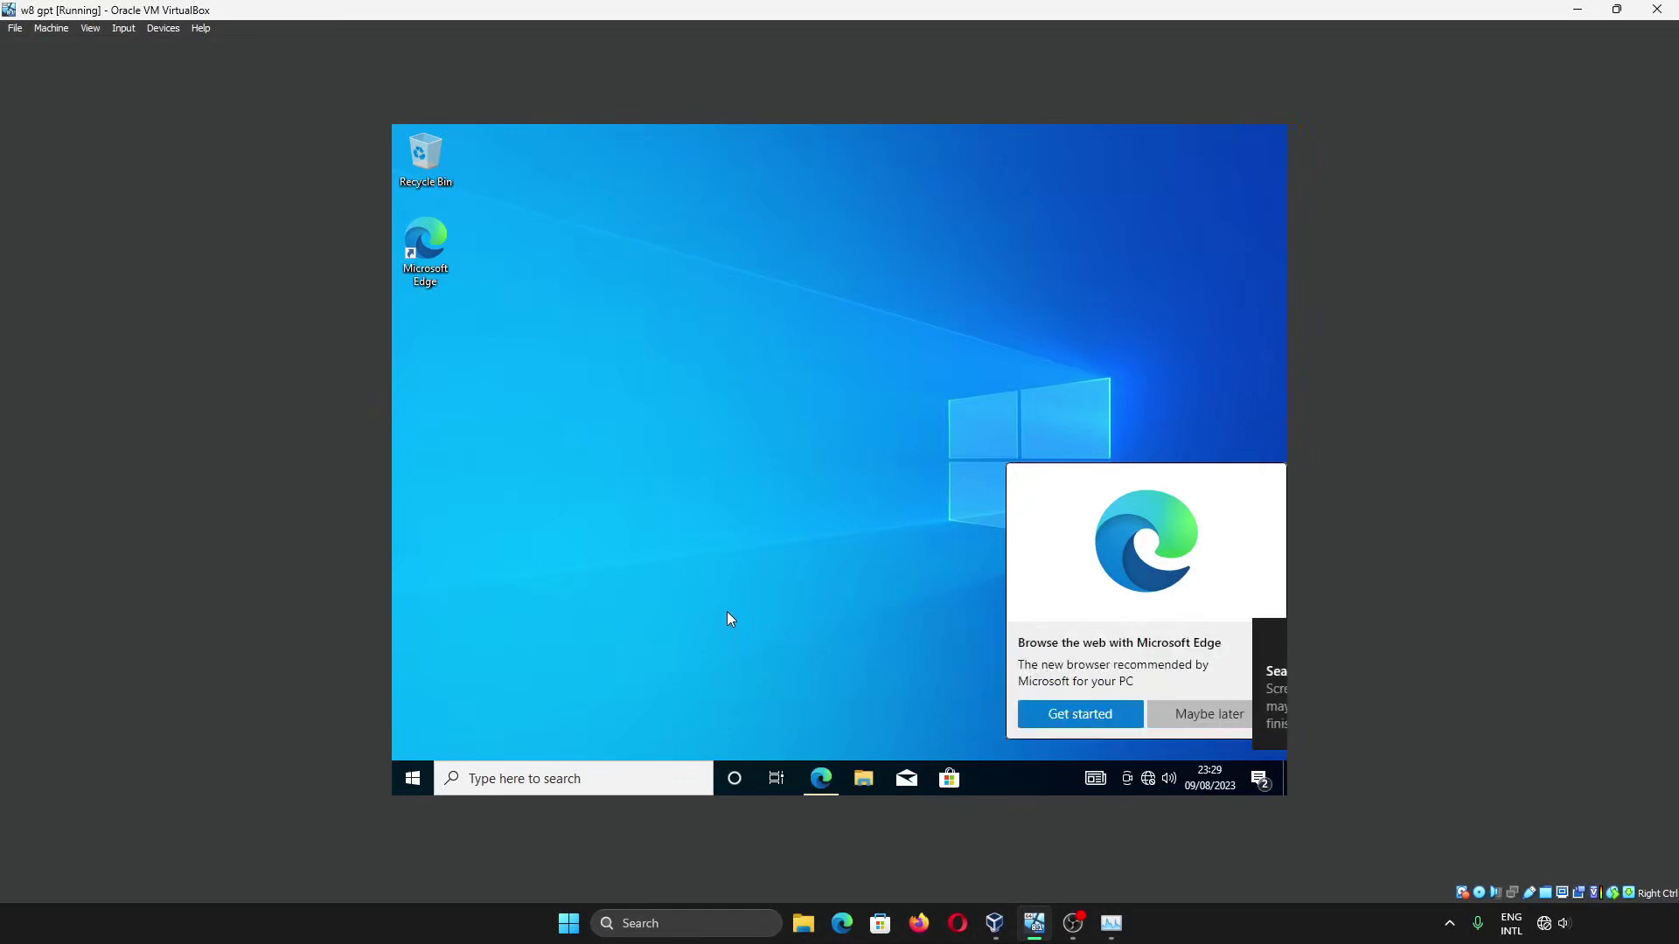
Step: Open the Downloads folder in File Explorer and maximize the window to check the files kept from Windows 8.1
left_click(865, 779)
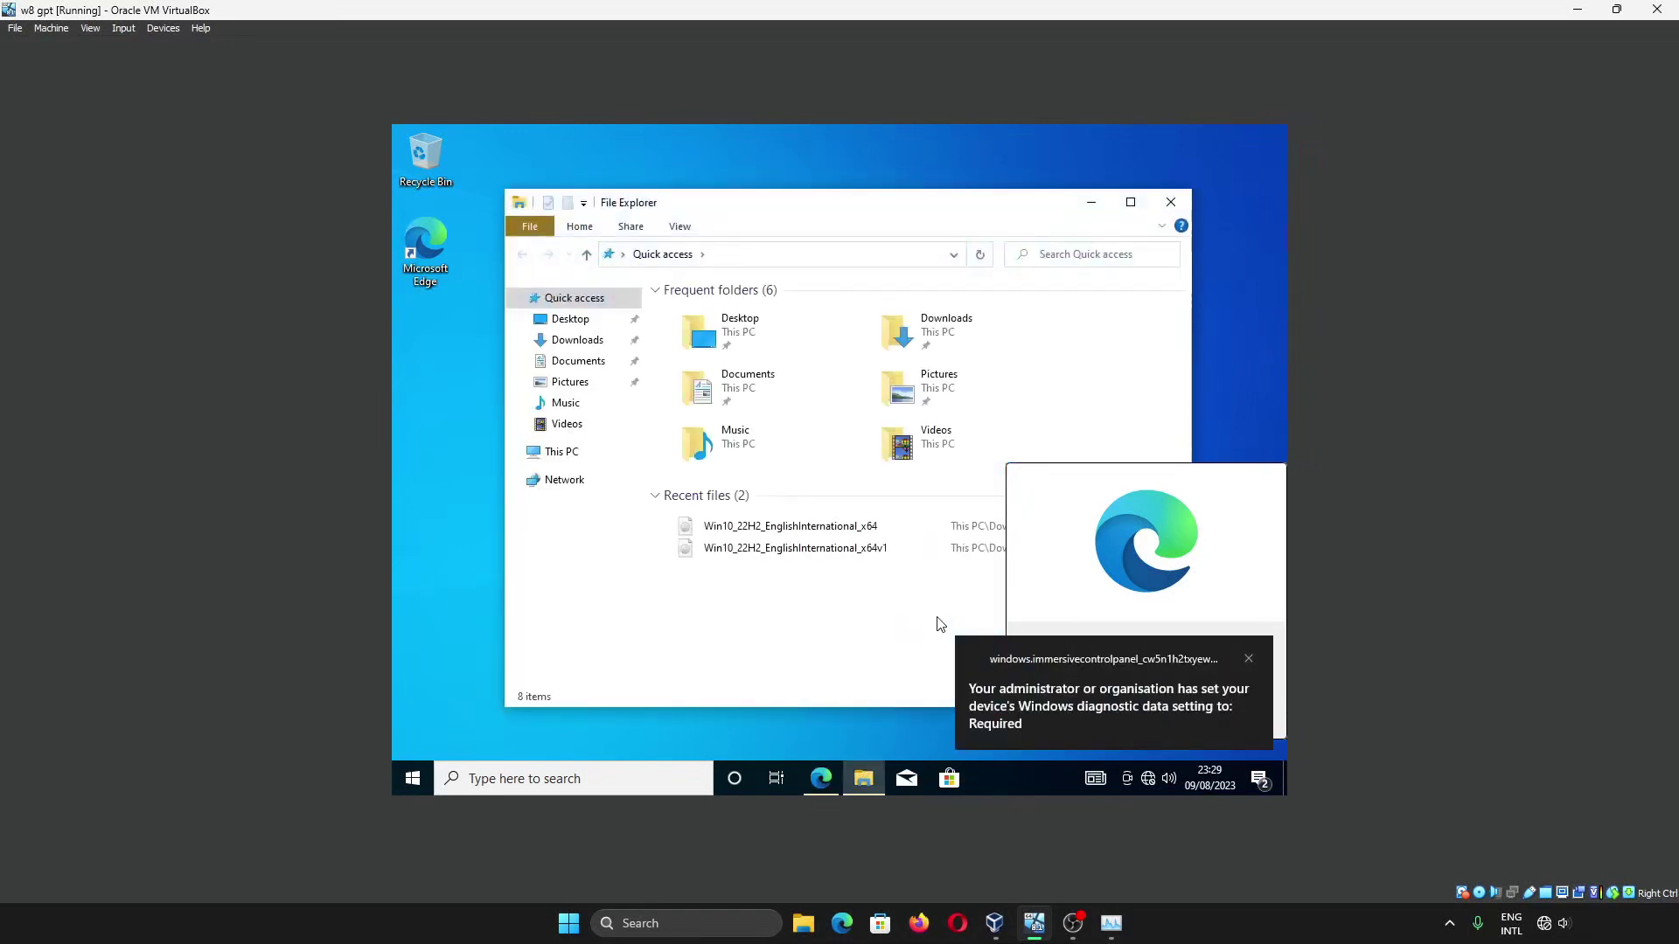
left_click(564, 346)
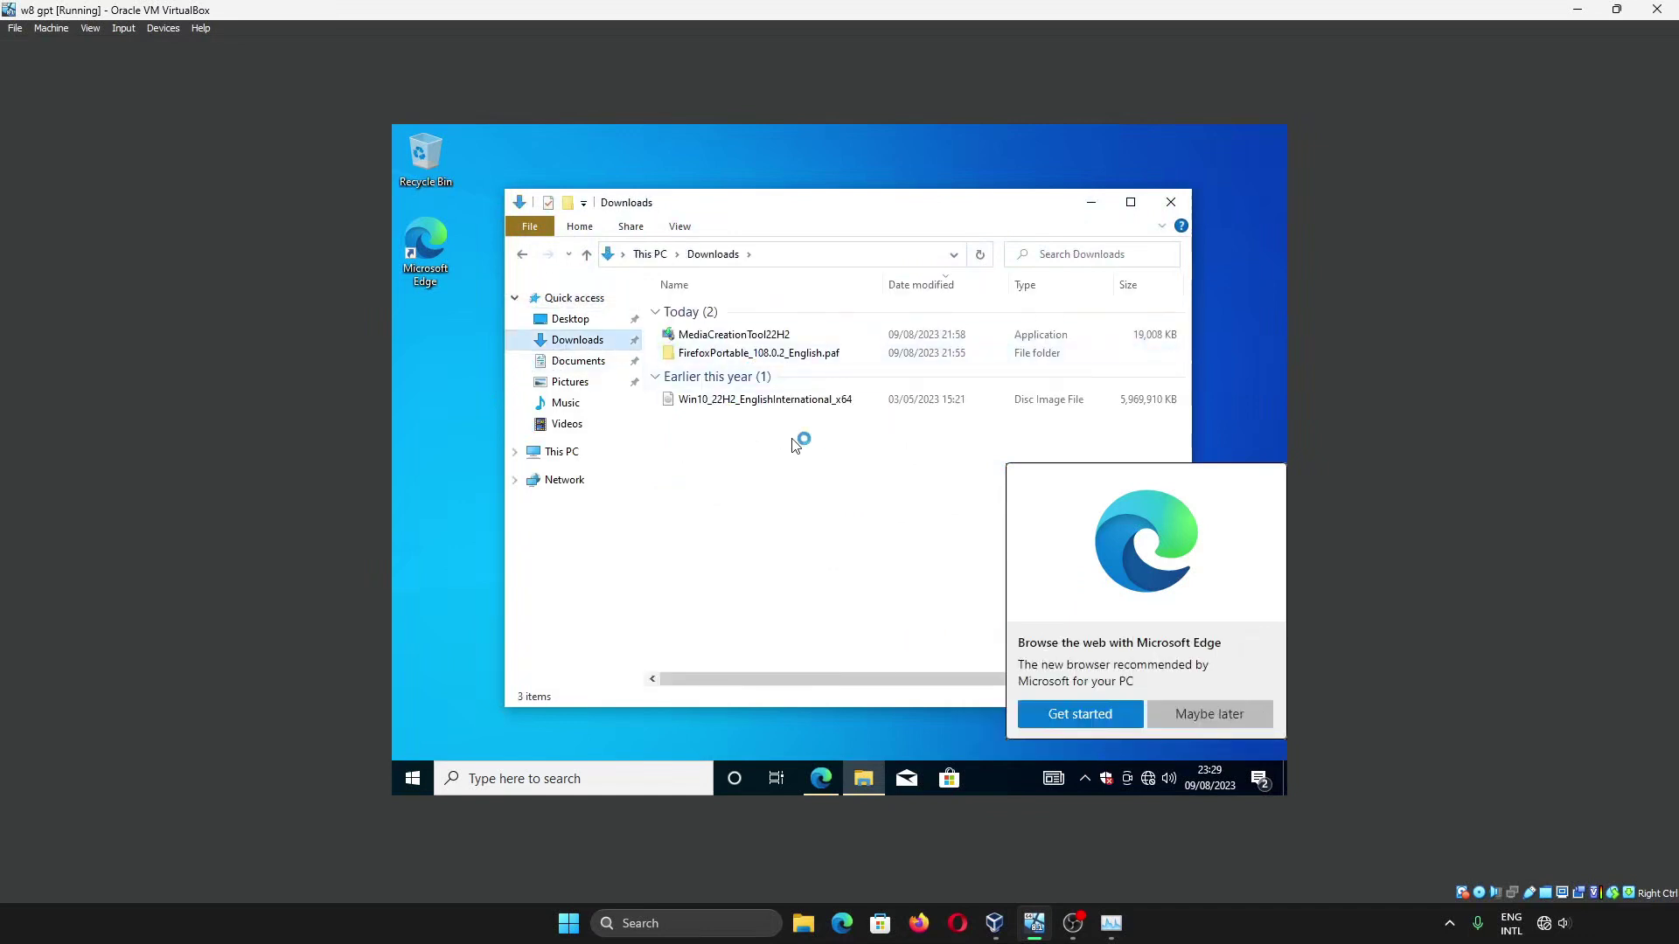
left_click(1131, 202)
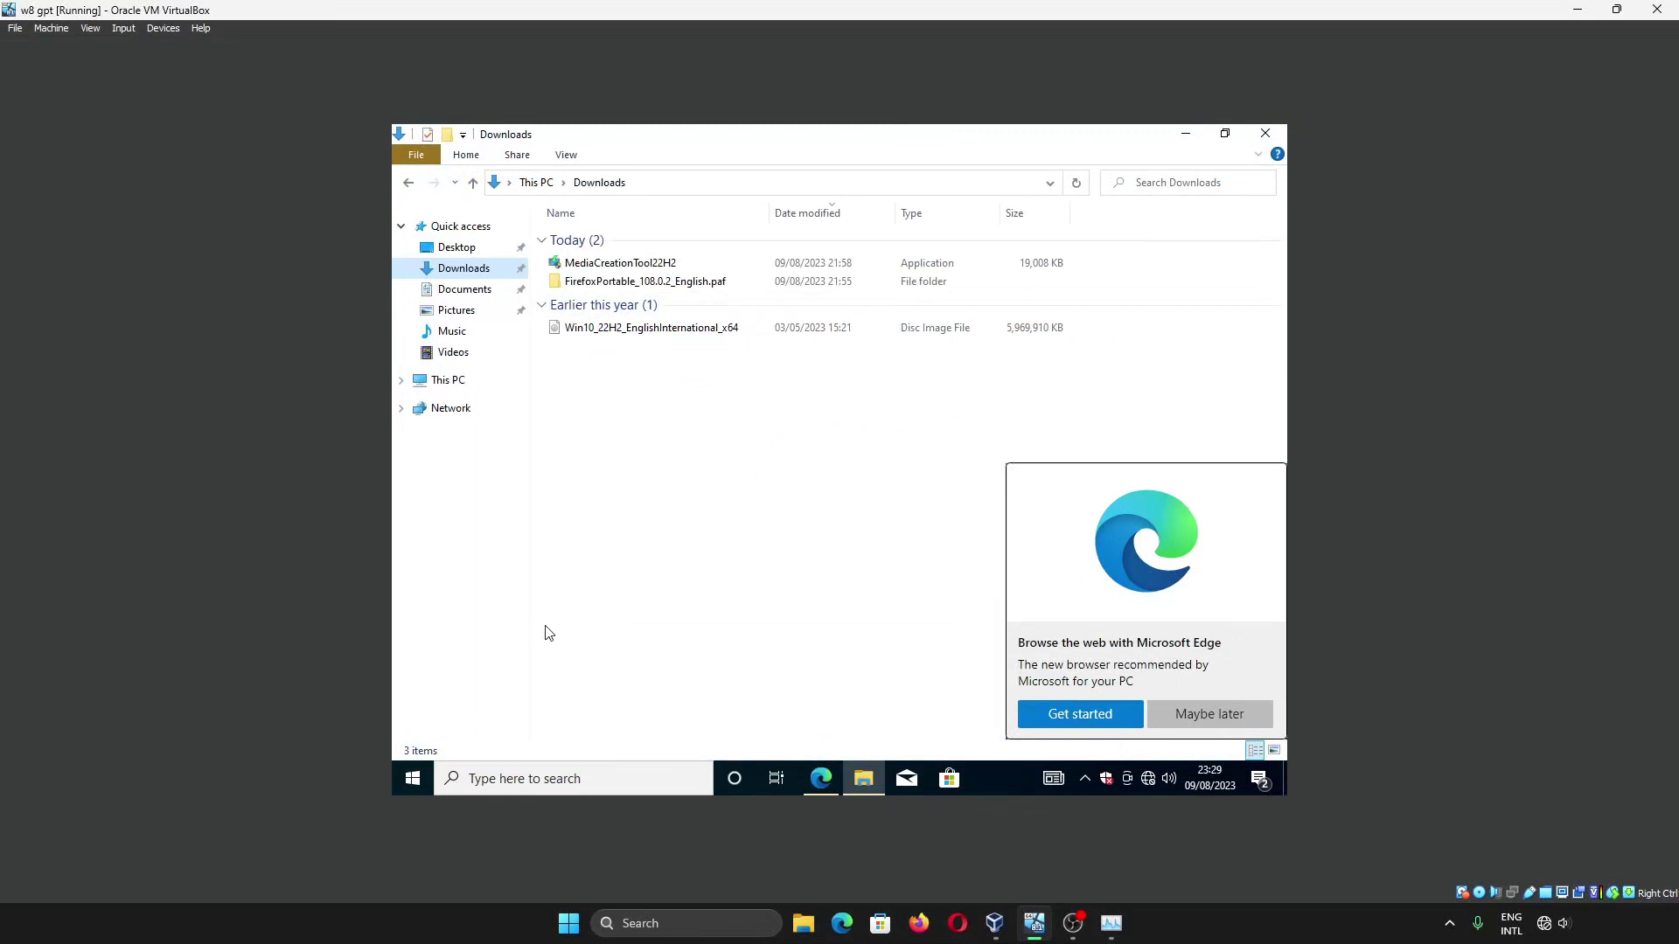
Step: Open the Apps & features settings and postpone the Microsoft Edge promotion with Maybe later
right_click(418, 781)
left_click(534, 292)
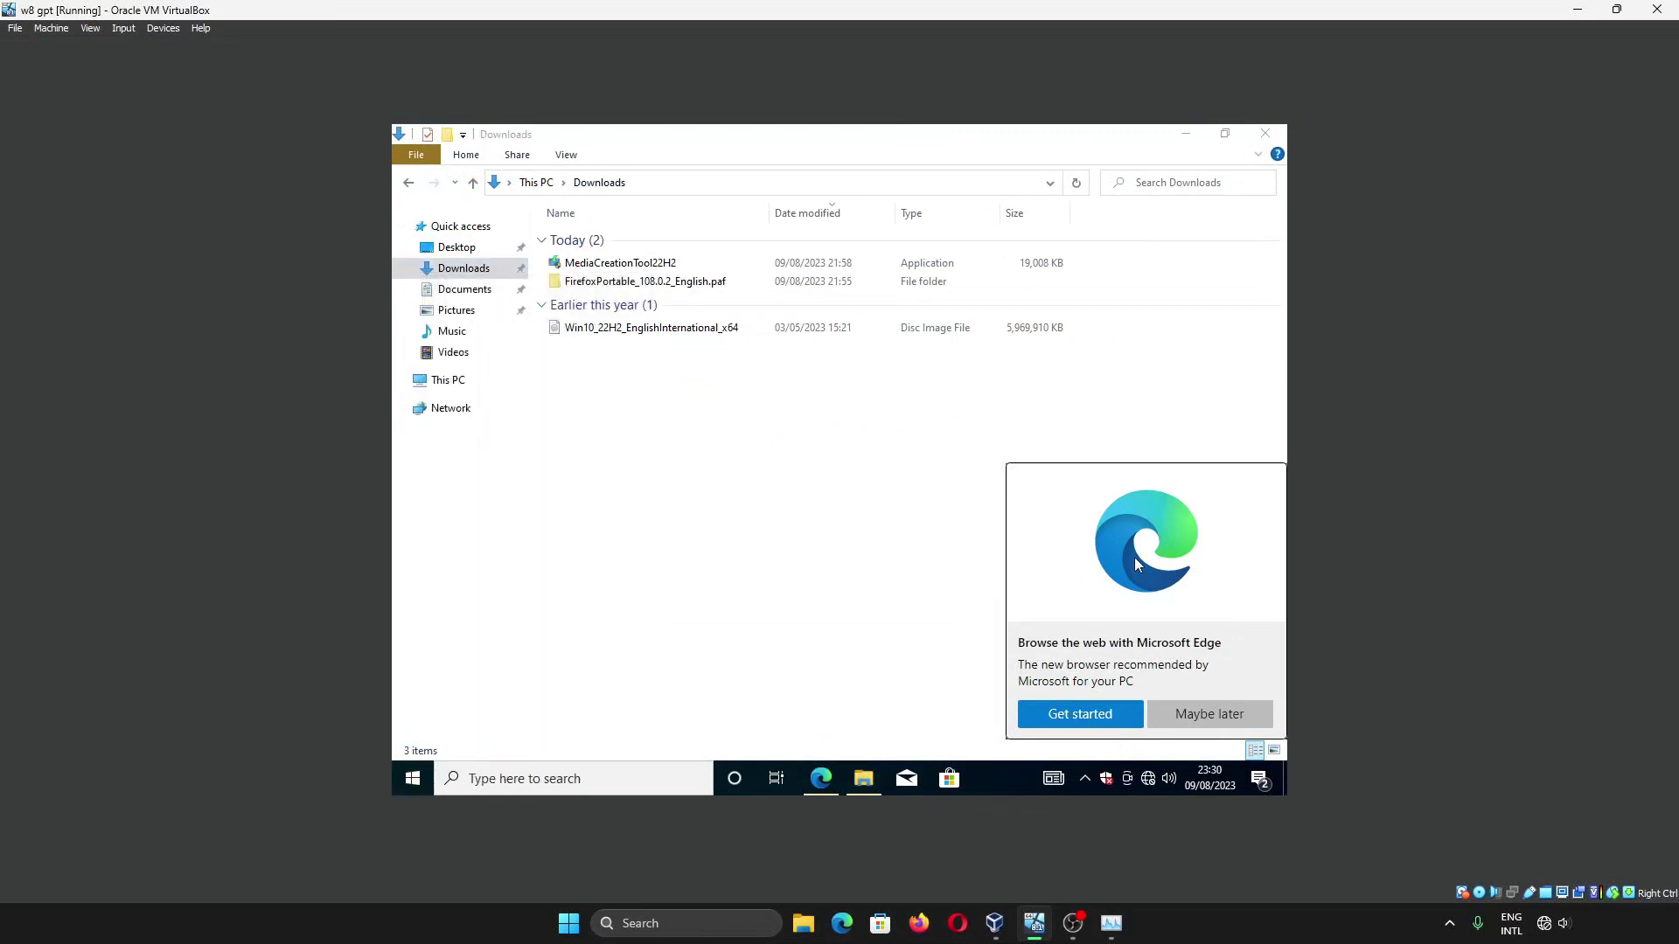
left_click(1205, 715)
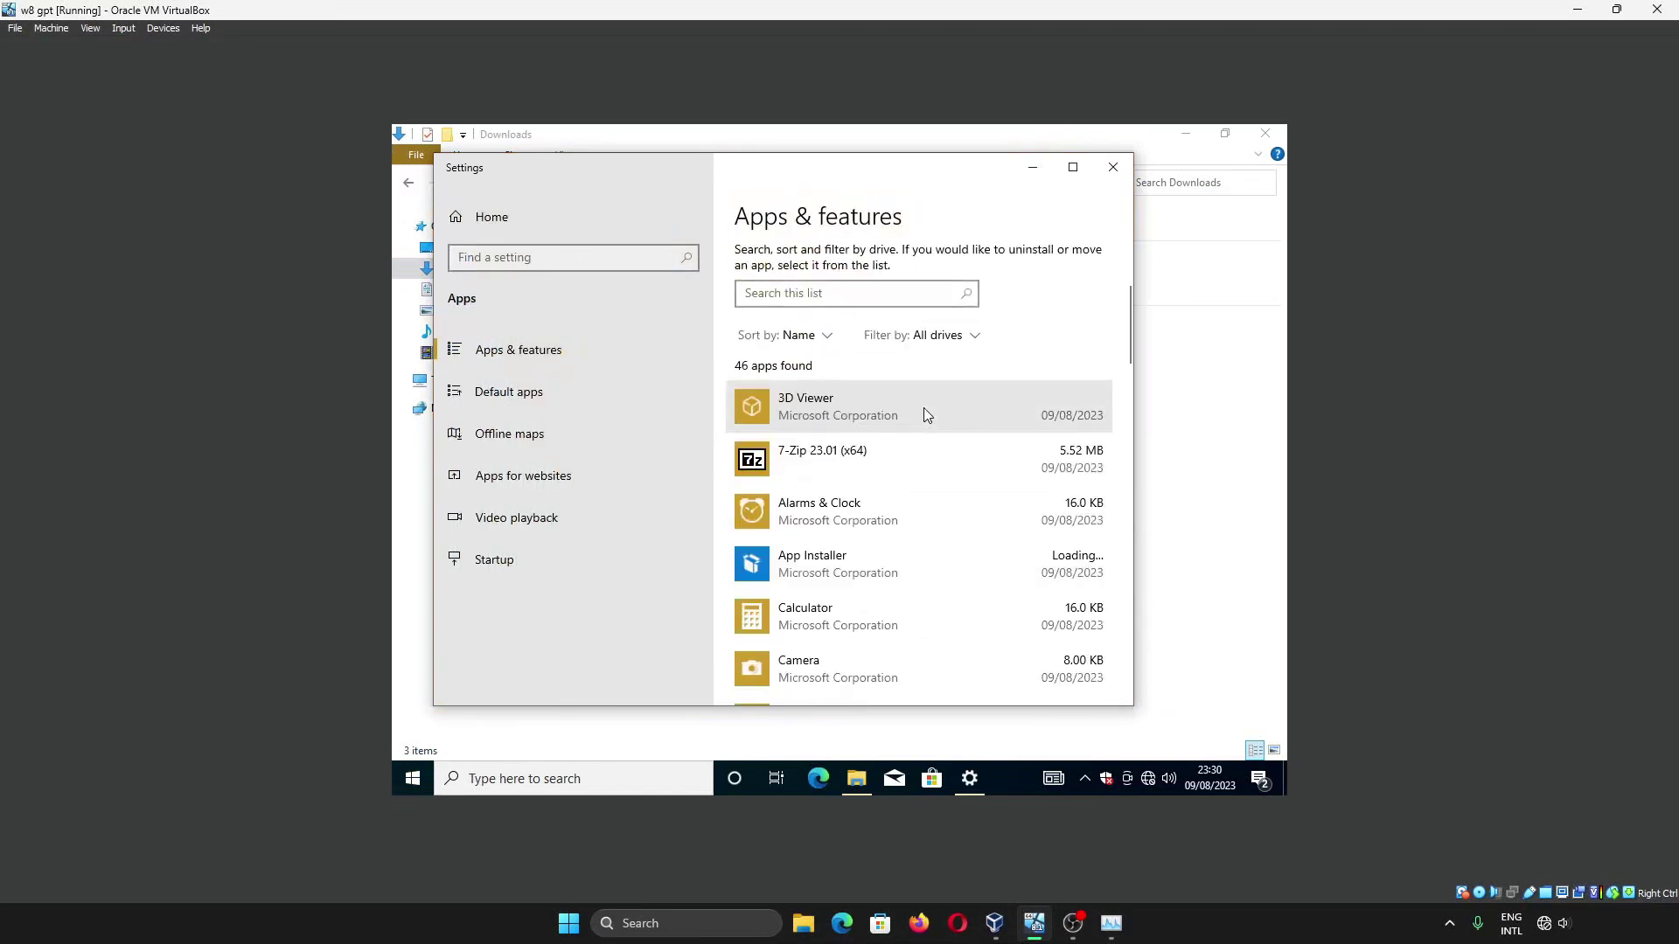
Step: Examine the installed apps list for programs kept from Windows 8.1, and close Settings and File Explorer
scroll(910, 459, "down", 6)
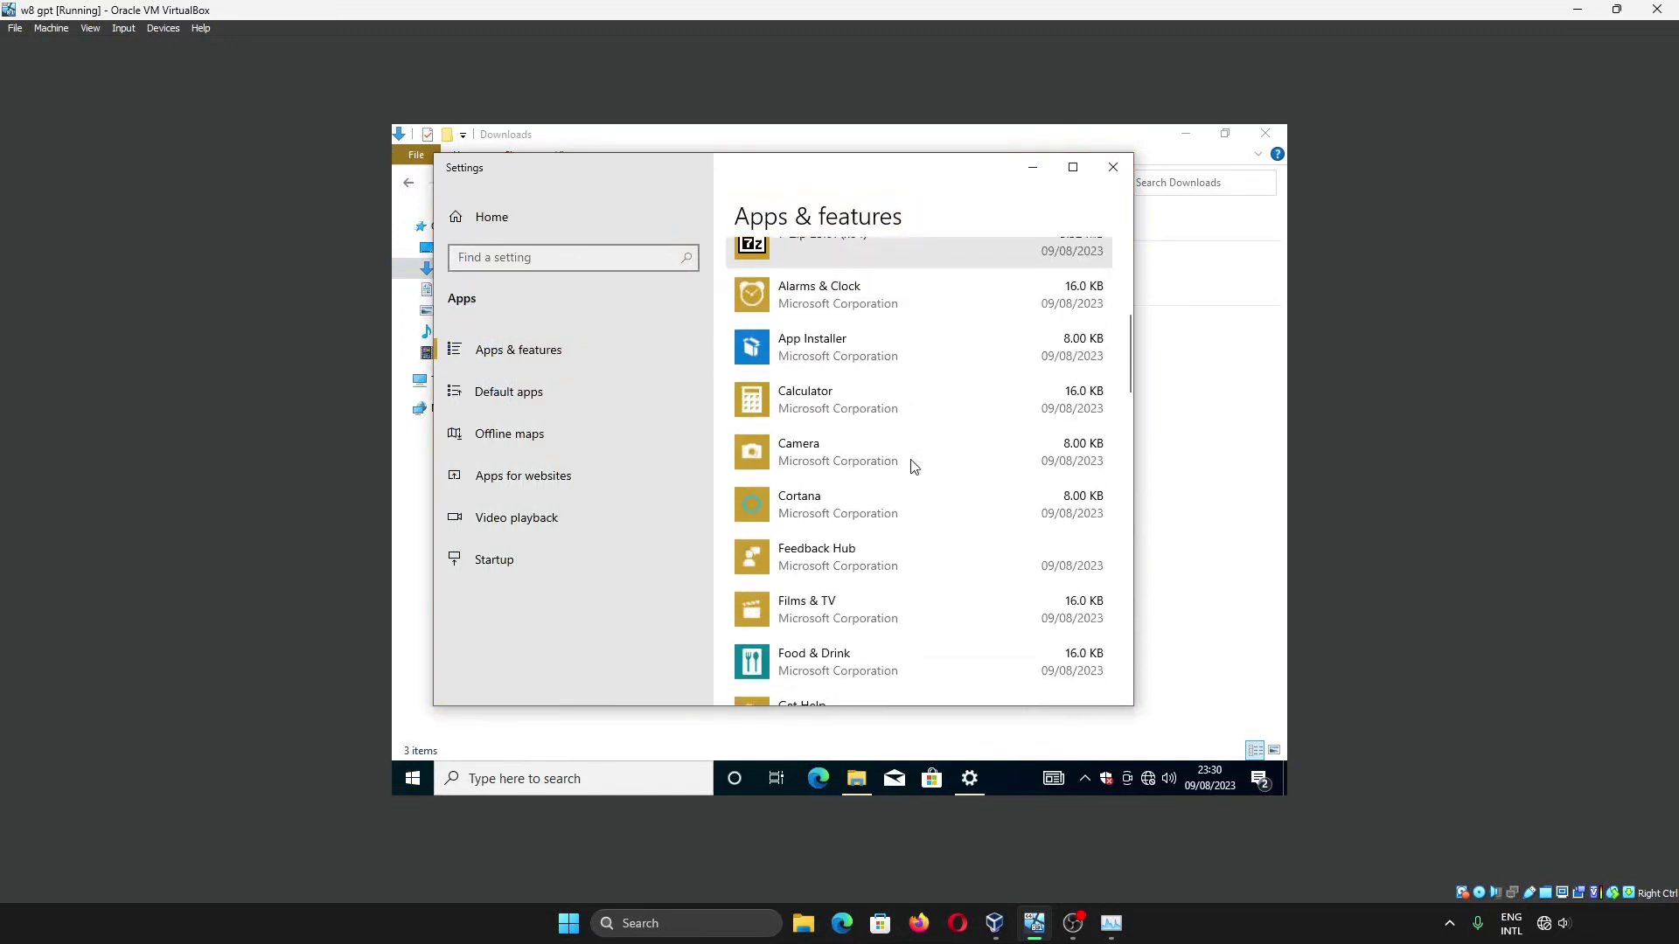
scroll(912, 465, "down", 6)
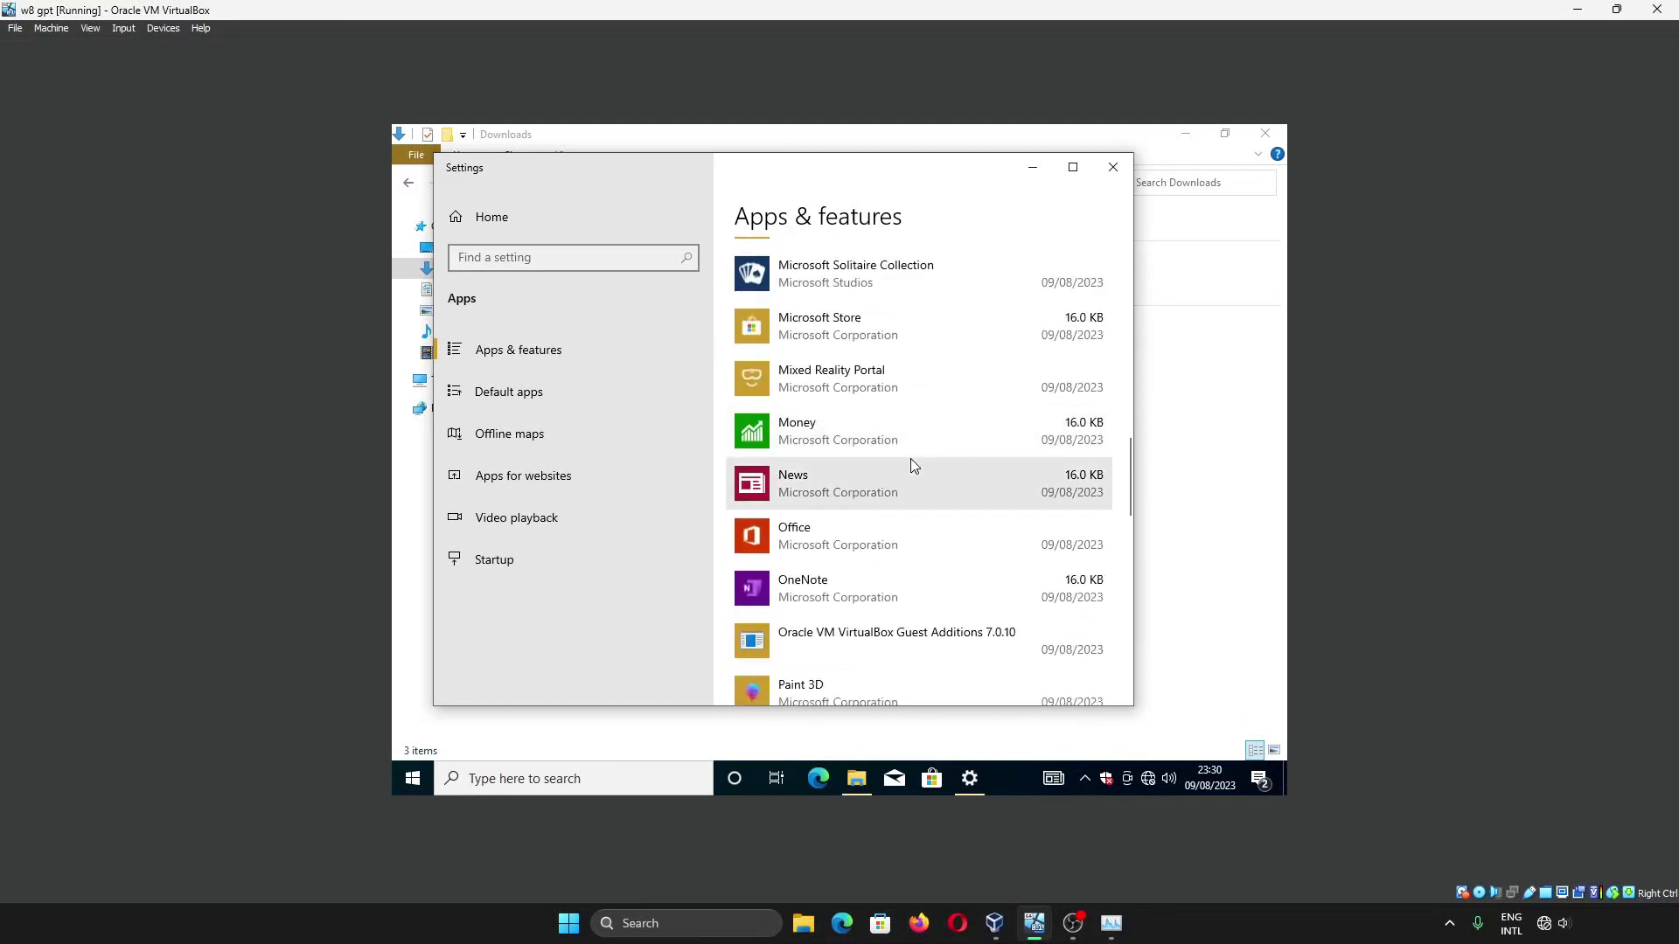
scroll(910, 458, "down", 3)
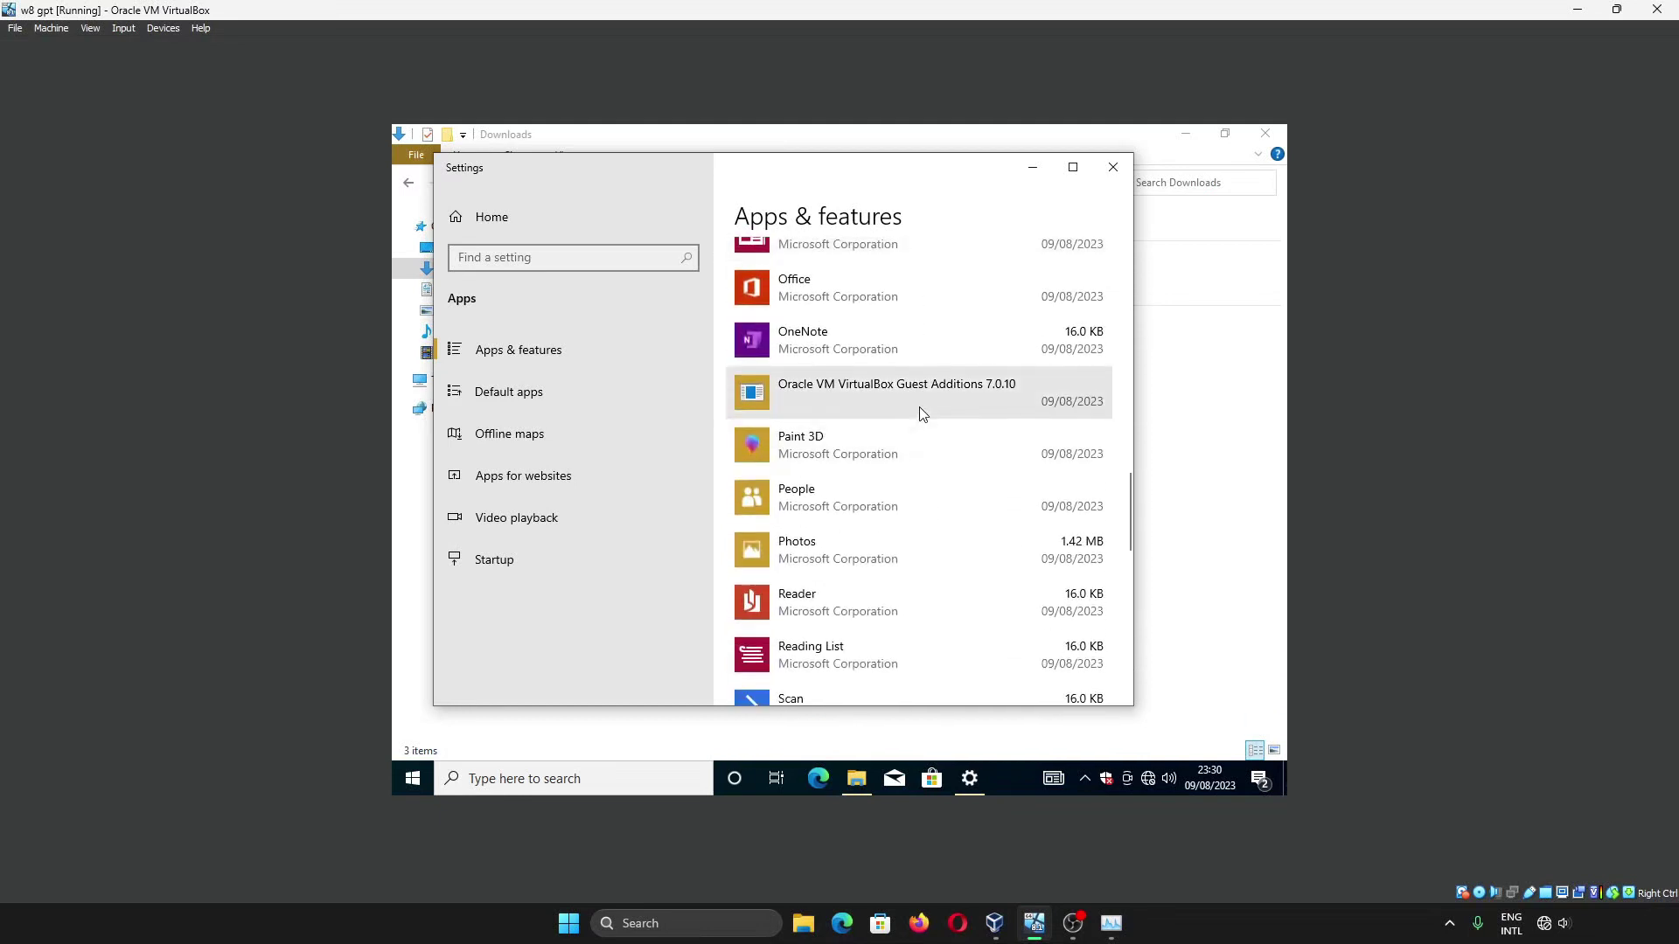
scroll(920, 413, "down", 4)
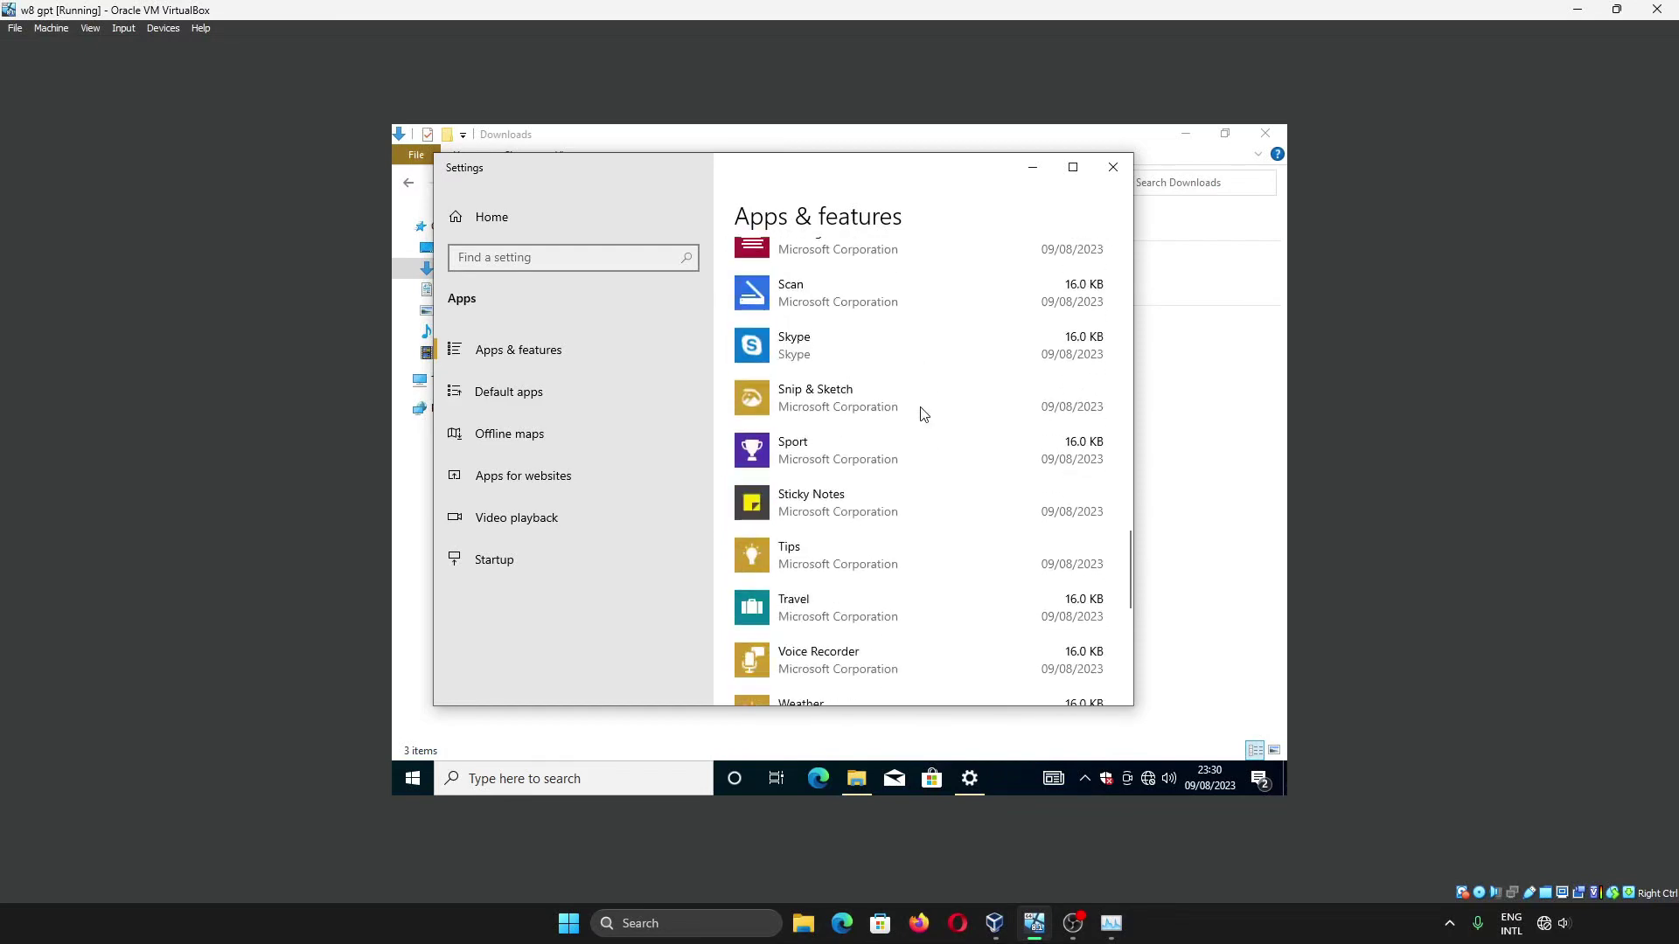
scroll(922, 411, "up", 10)
scroll(920, 407, "up", 8)
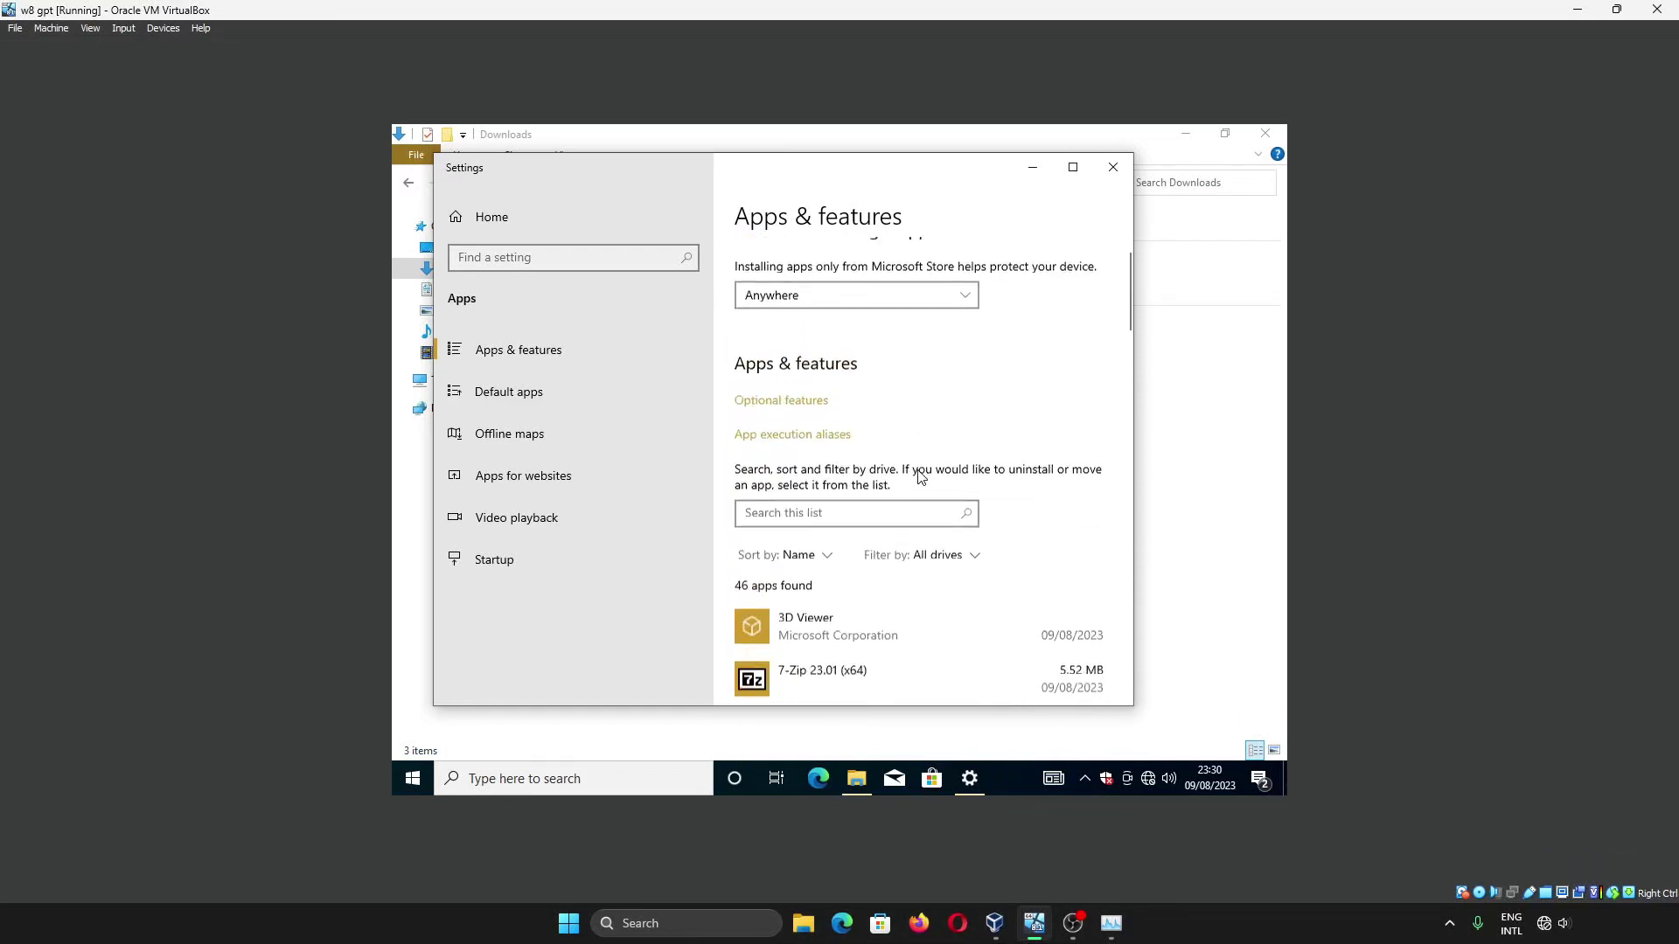
scroll(922, 446, "down", 3)
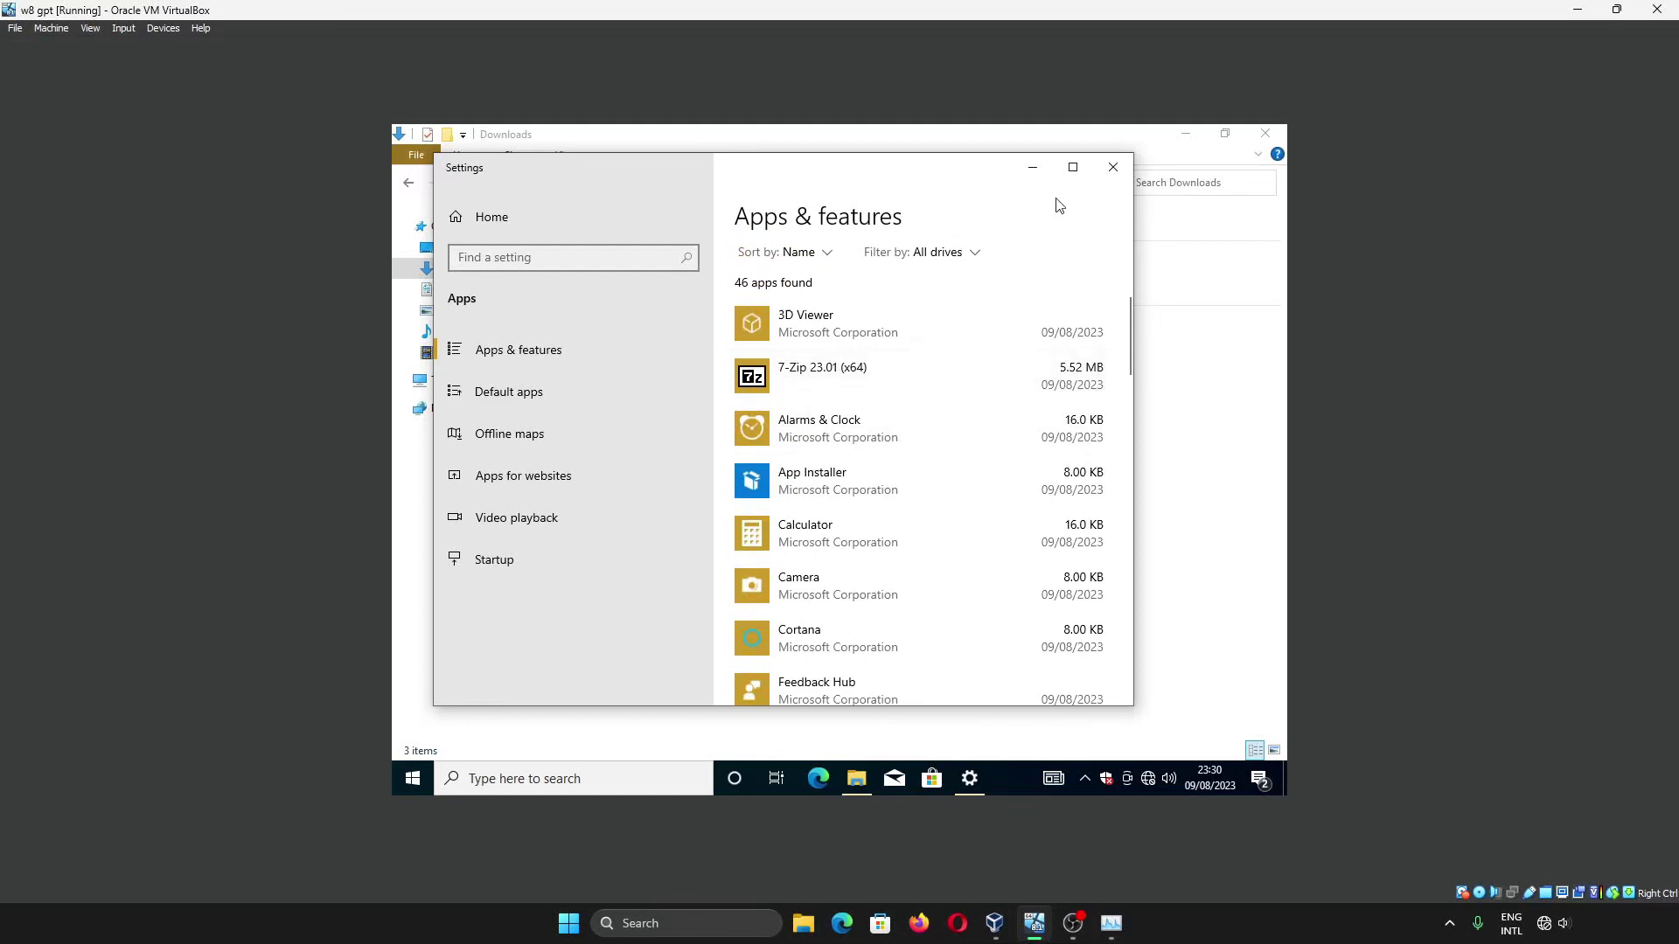
left_click(1113, 167)
left_click(1265, 133)
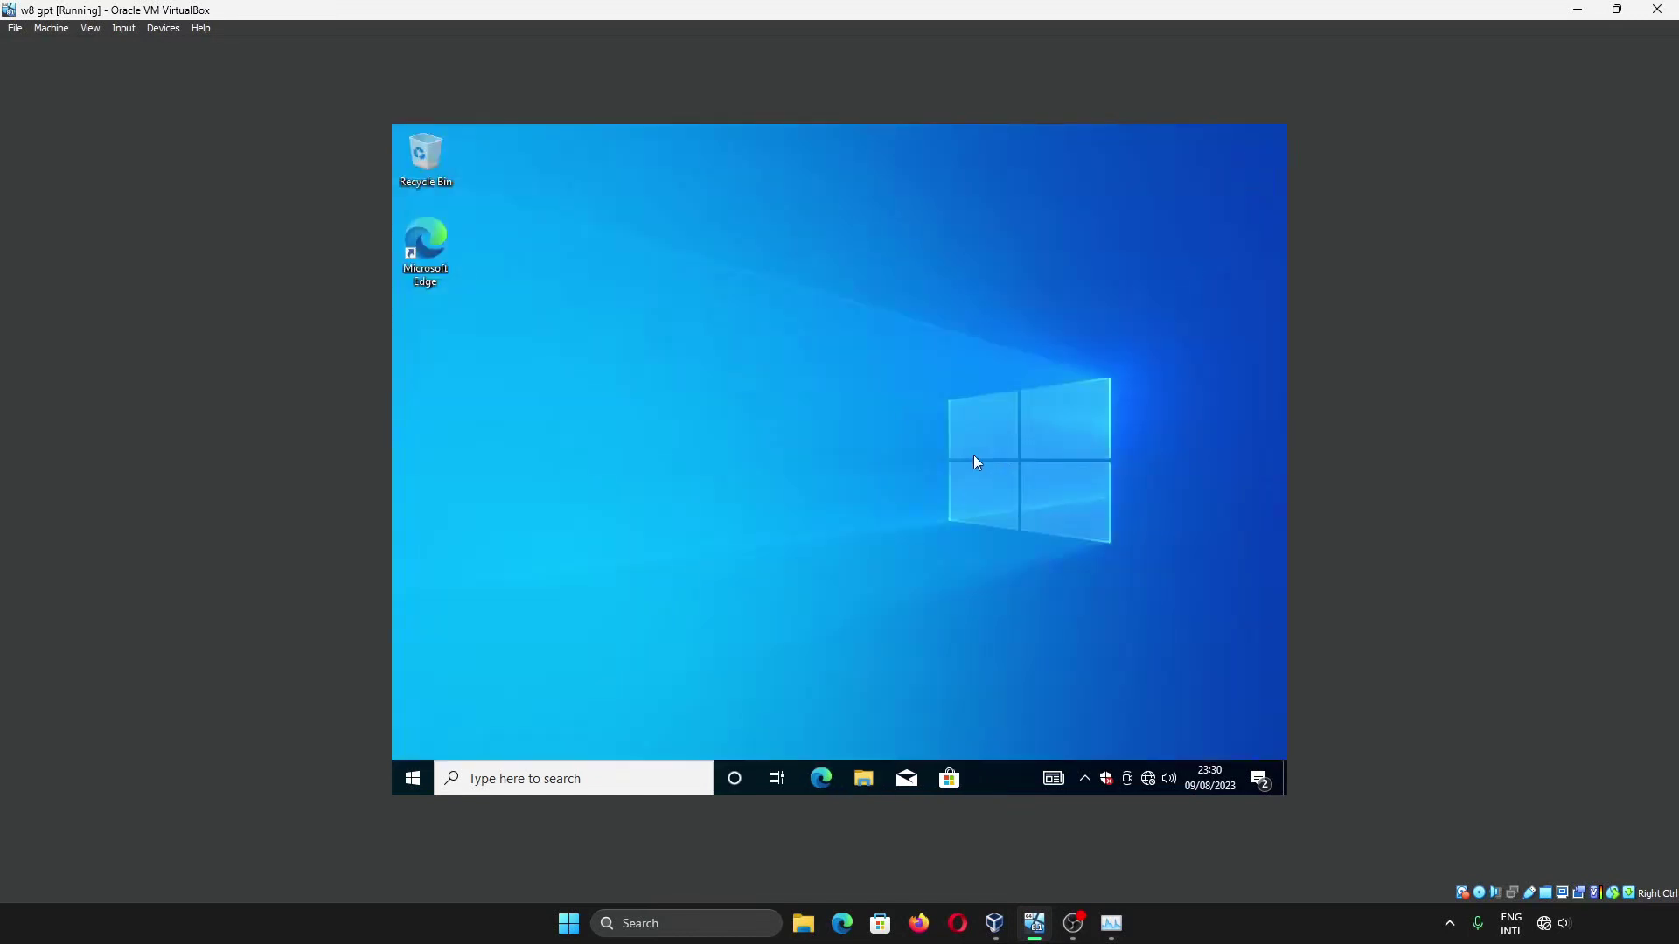